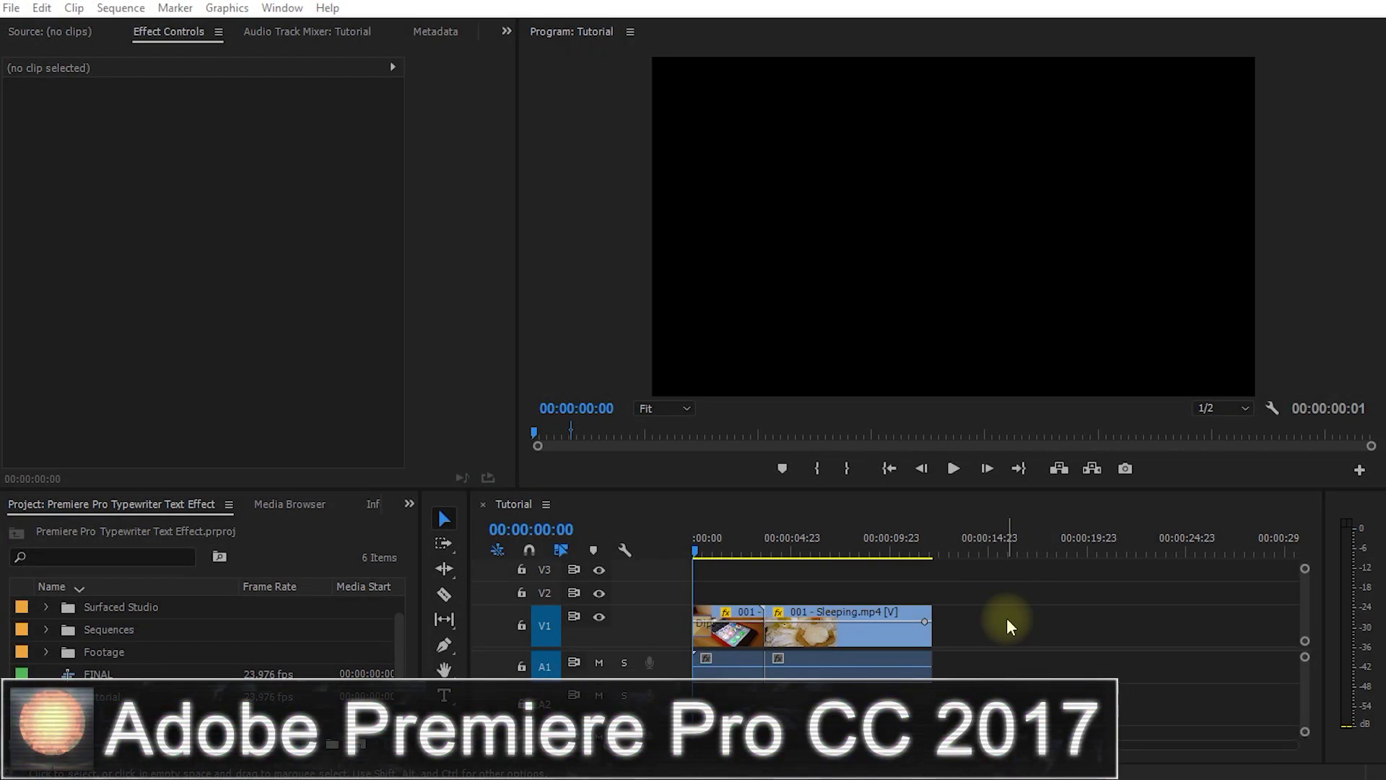
- Scrub the playhead to the bed shot of the sleeping clip and start a new legacy title with Ctrl+T
{"action": "left_click", "coordinate": [712, 549]}
{"action": "left_click_drag", "start_coordinate": [712, 549], "coordinate": [847, 573]}
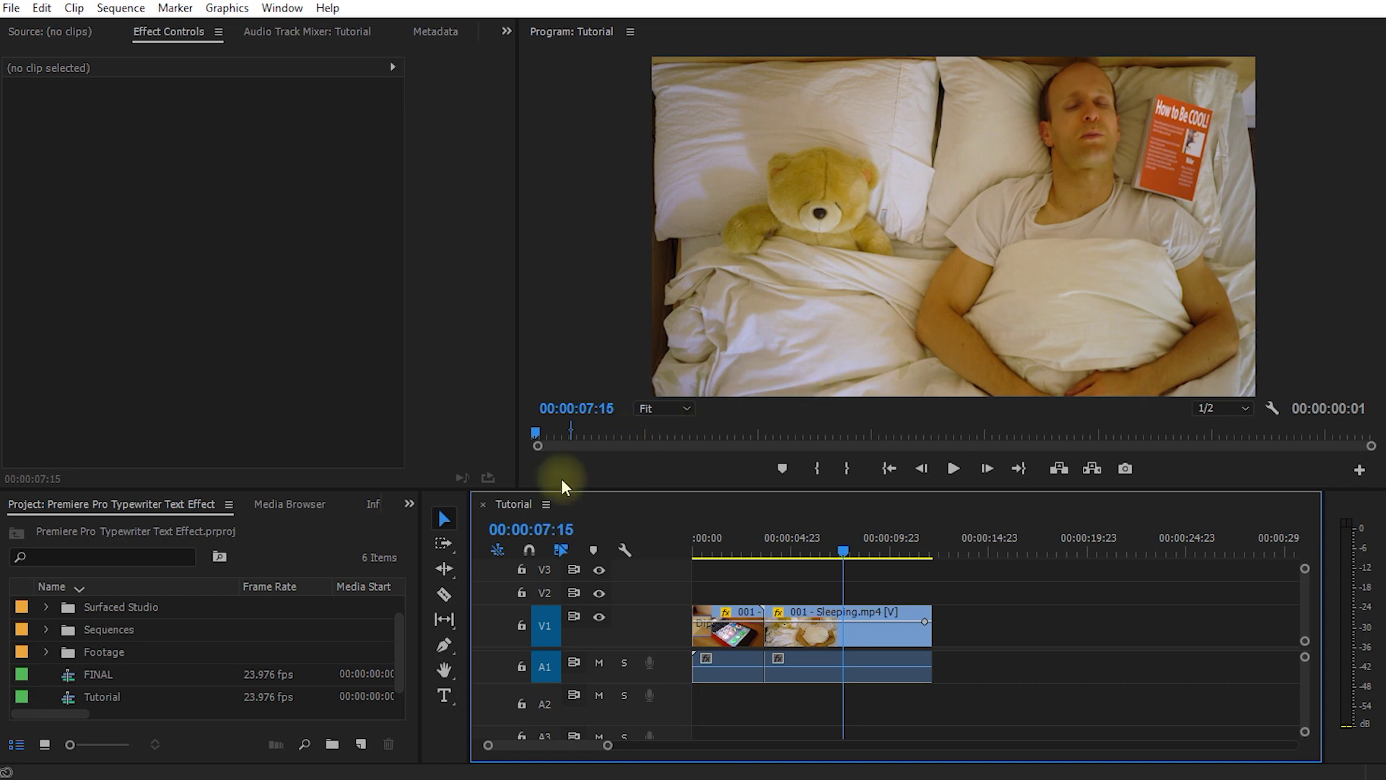
{"action": "left_click", "coordinate": [362, 744]}
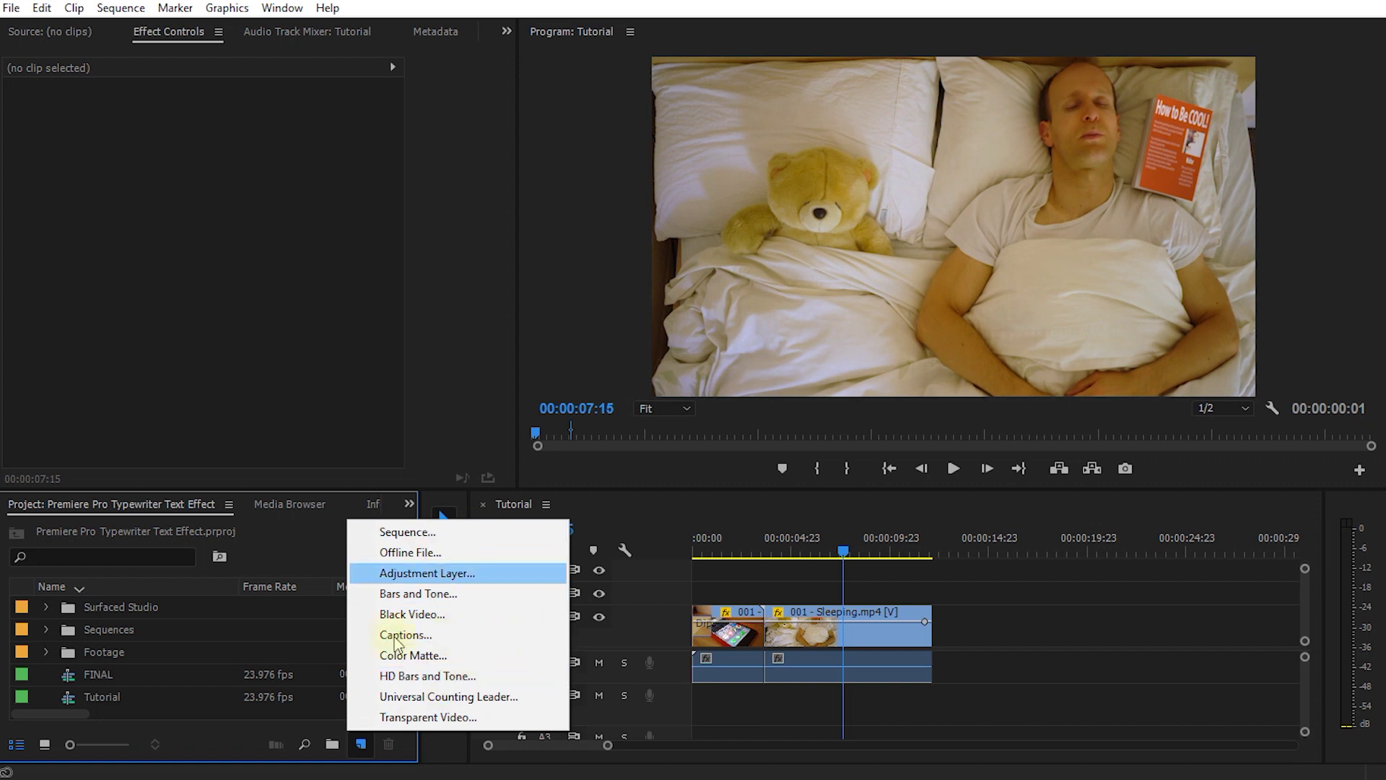
{"action": "left_click", "coordinate": [982, 631]}
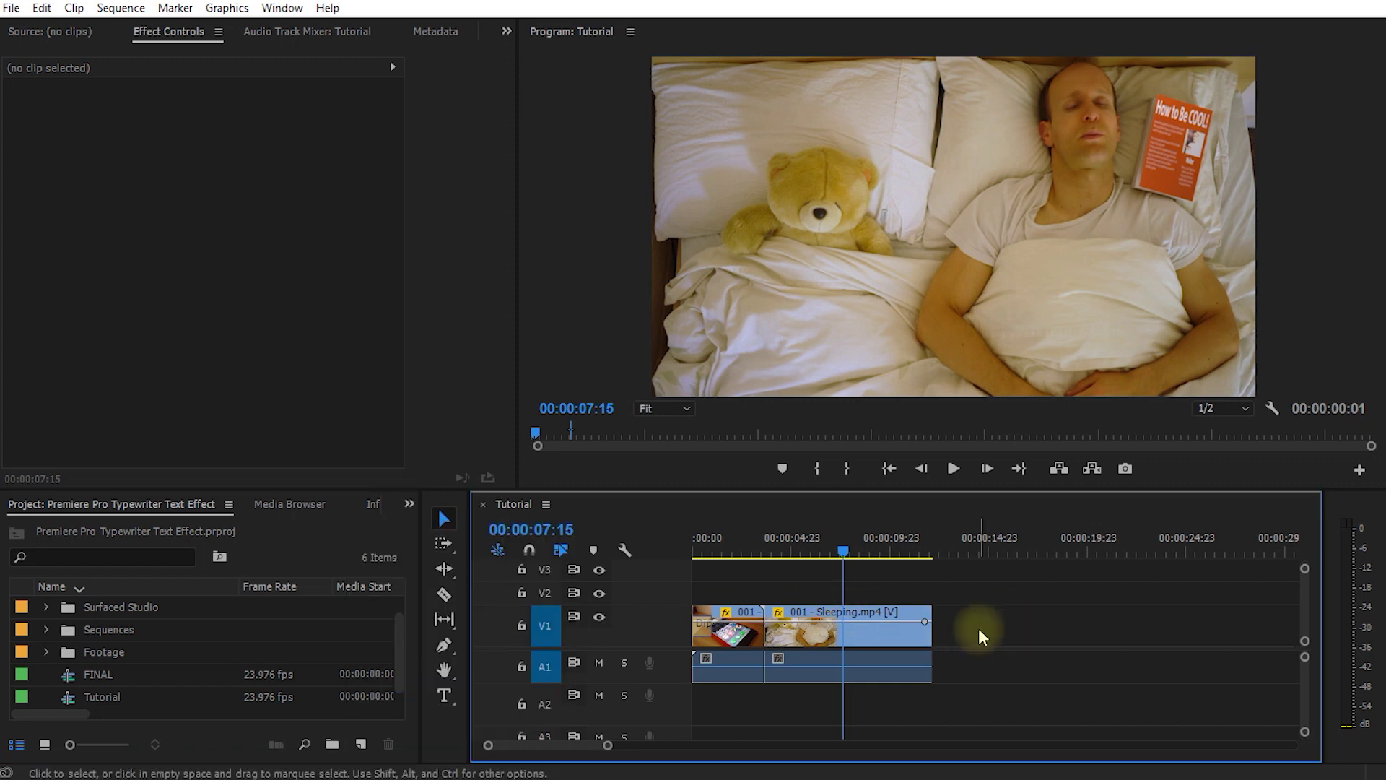
{"action": "key", "text": "ctrl+t"}
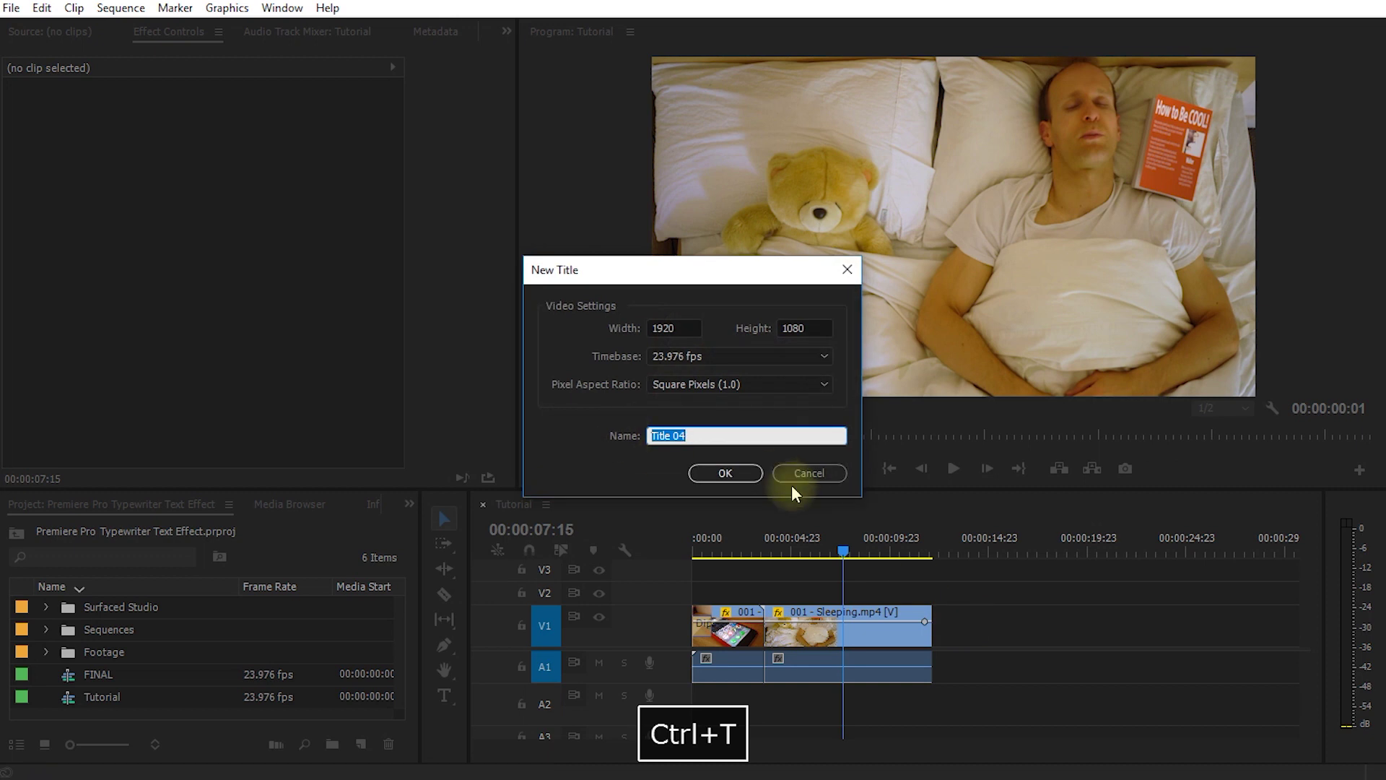
- Create a title named Date reading 'Sunday, 10:00 am' at the frame's lower left
{"action": "type", "text": "Date"}
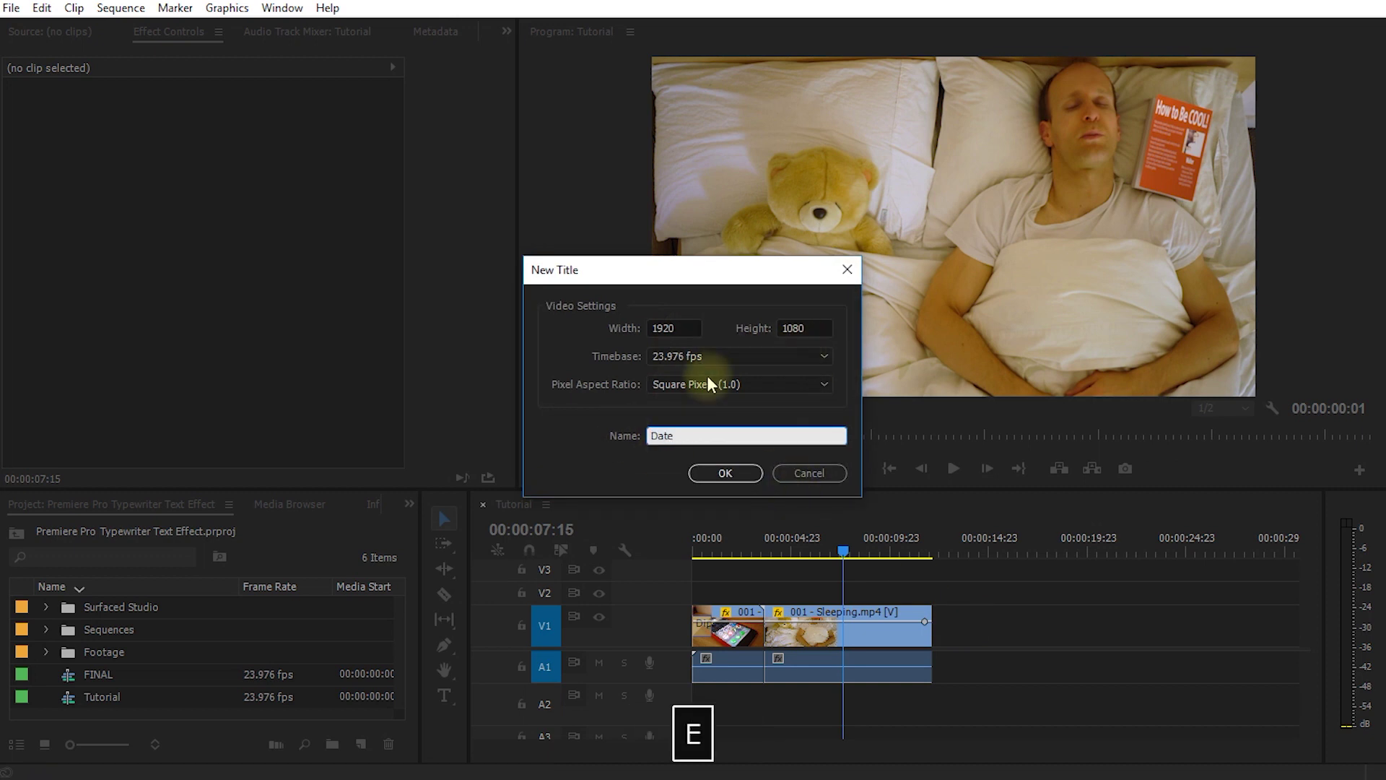
{"action": "left_click", "coordinate": [743, 478]}
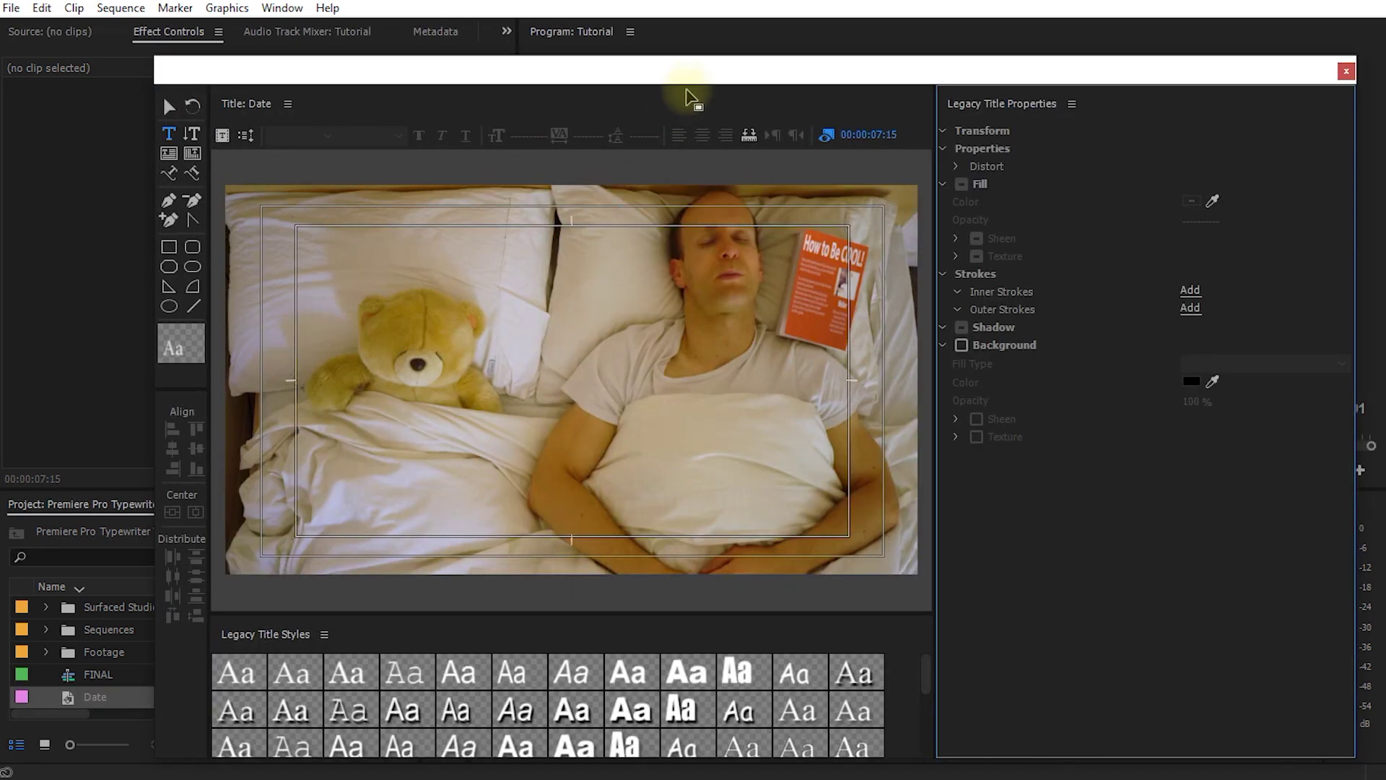
{"action": "left_click_drag", "start_coordinate": [691, 88], "coordinate": [675, 64]}
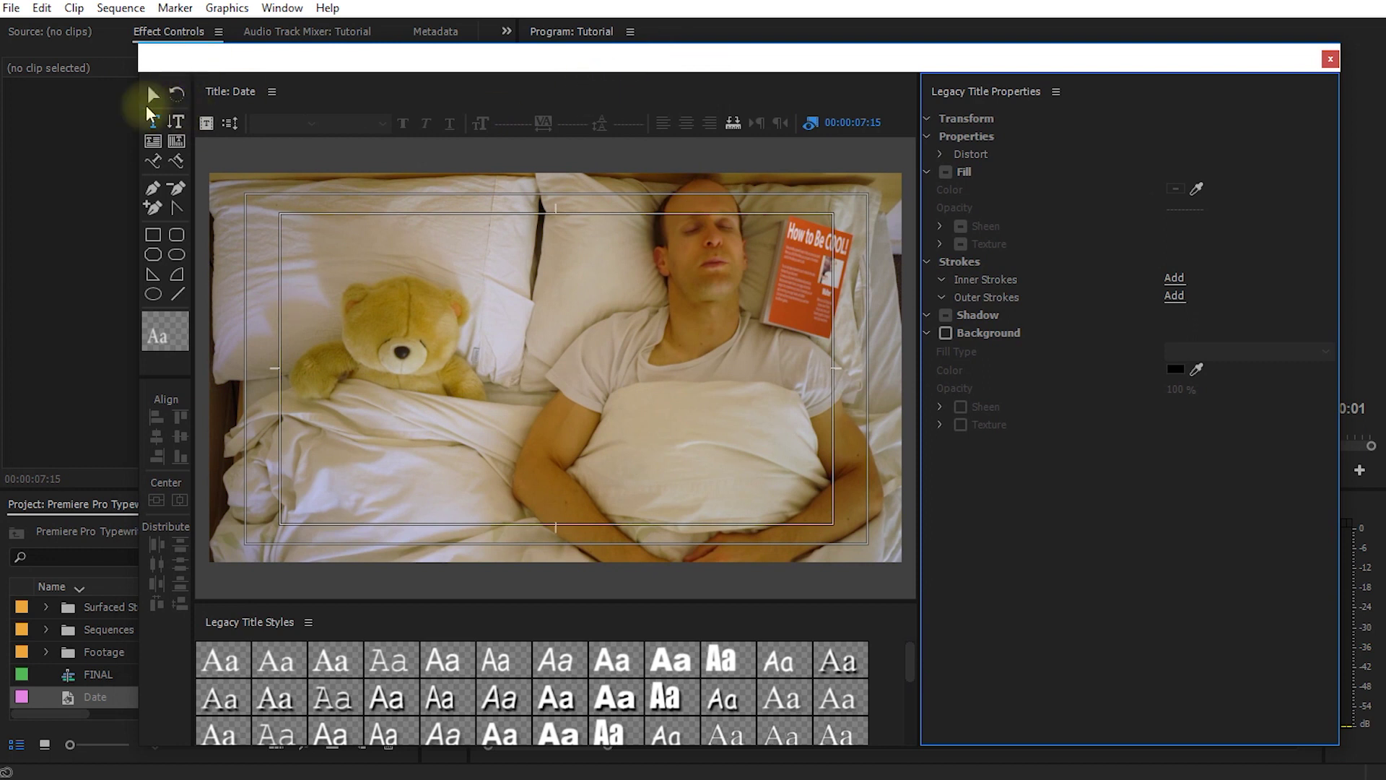
{"action": "left_click", "coordinate": [154, 123]}
{"action": "left_click", "coordinate": [229, 537]}
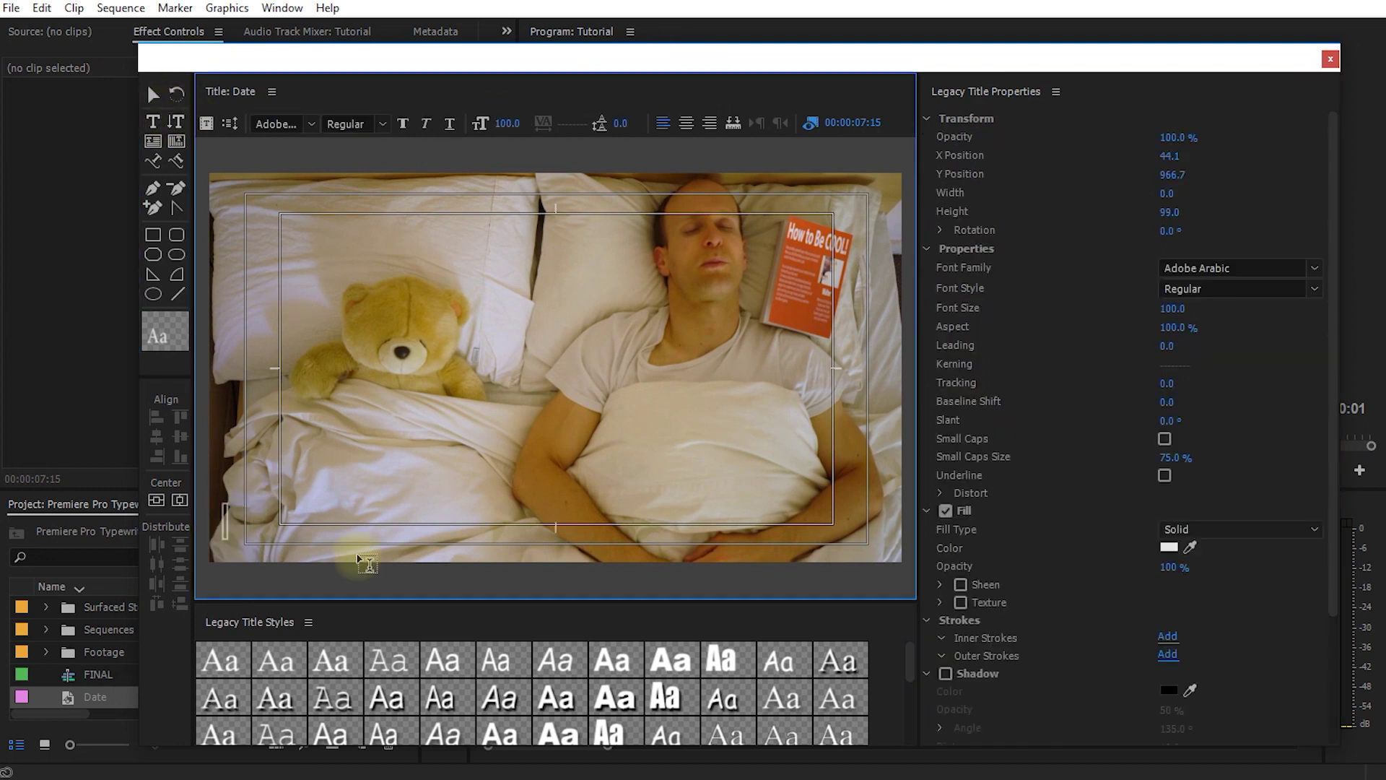
{"action": "type", "text": "Sunday, 10:00 am"}
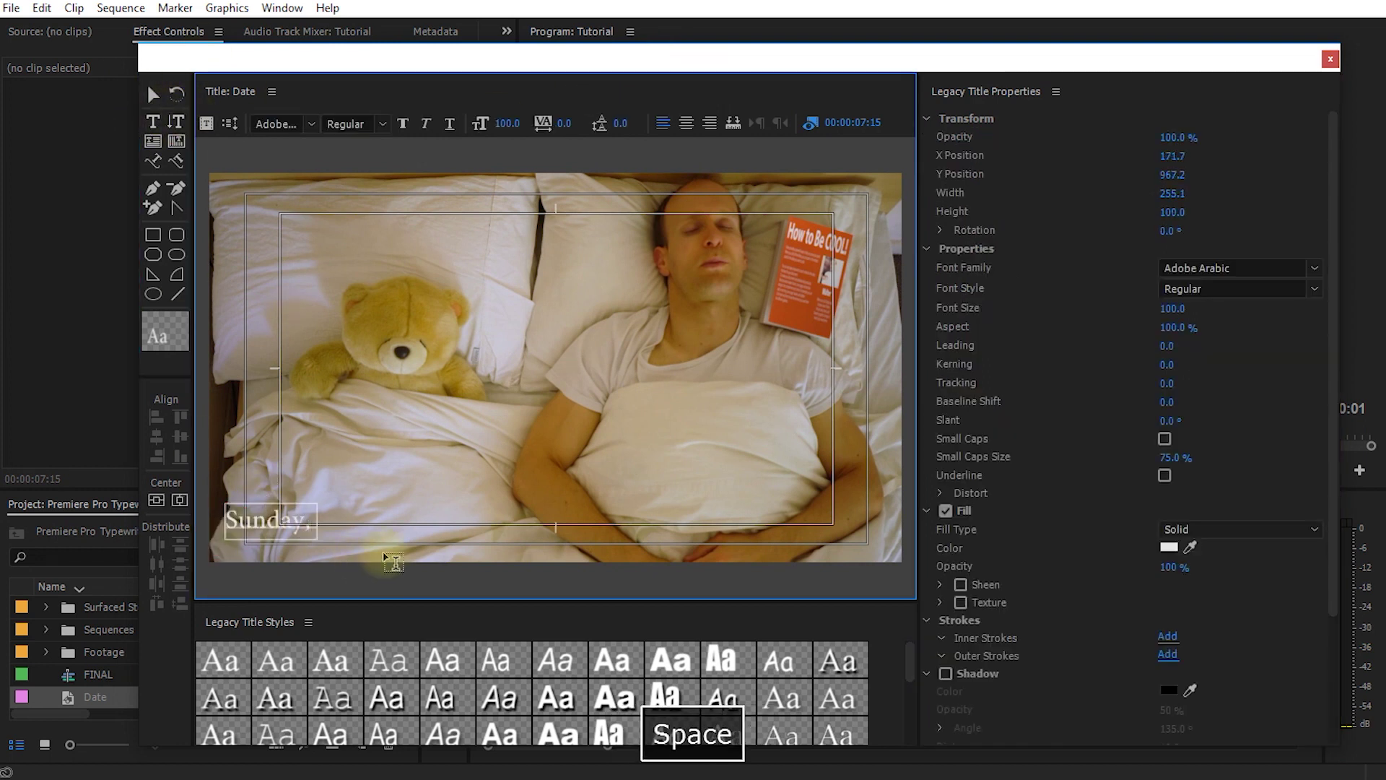
- Close the title editor and place the Date title on track V2
{"action": "left_click", "coordinate": [1330, 59]}
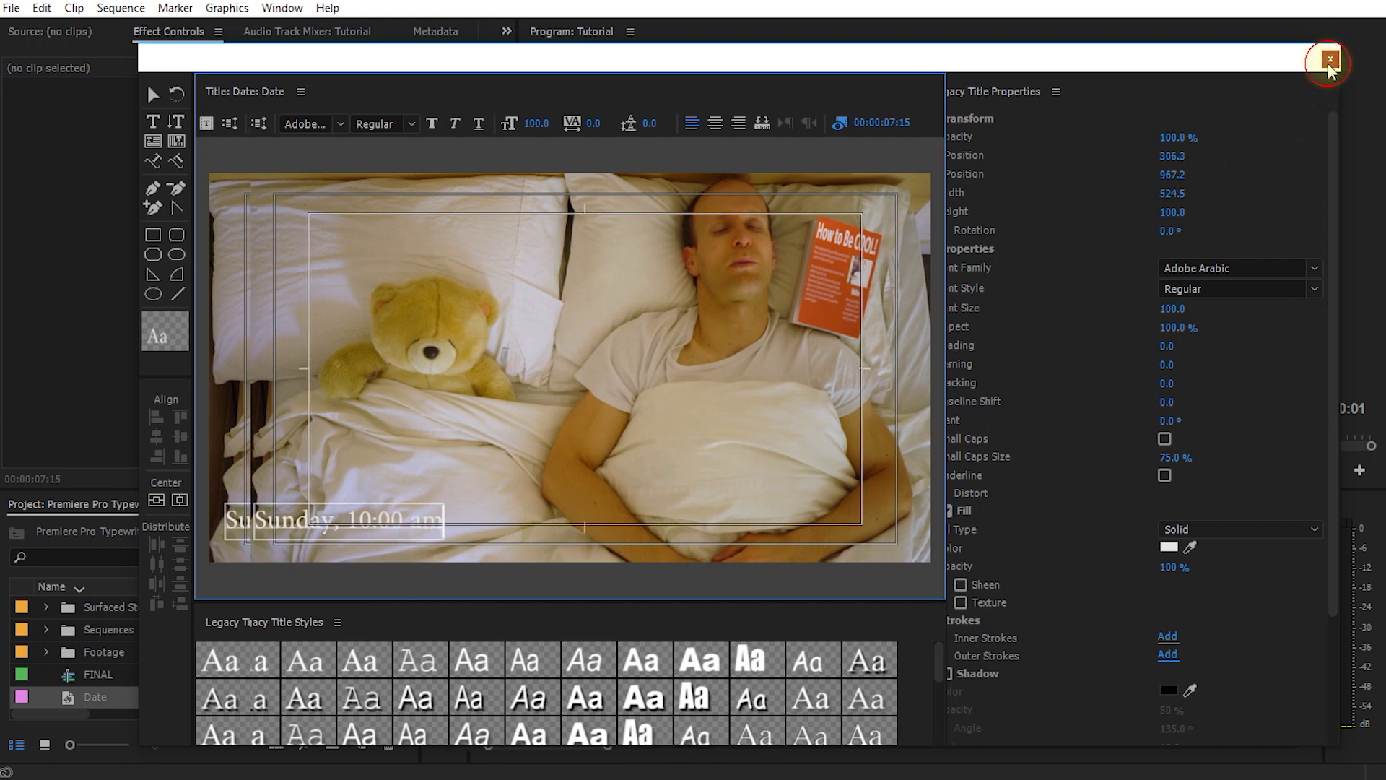
{"action": "left_click_drag", "start_coordinate": [67, 704], "coordinate": [777, 566]}
{"action": "left_click", "coordinate": [715, 553]}
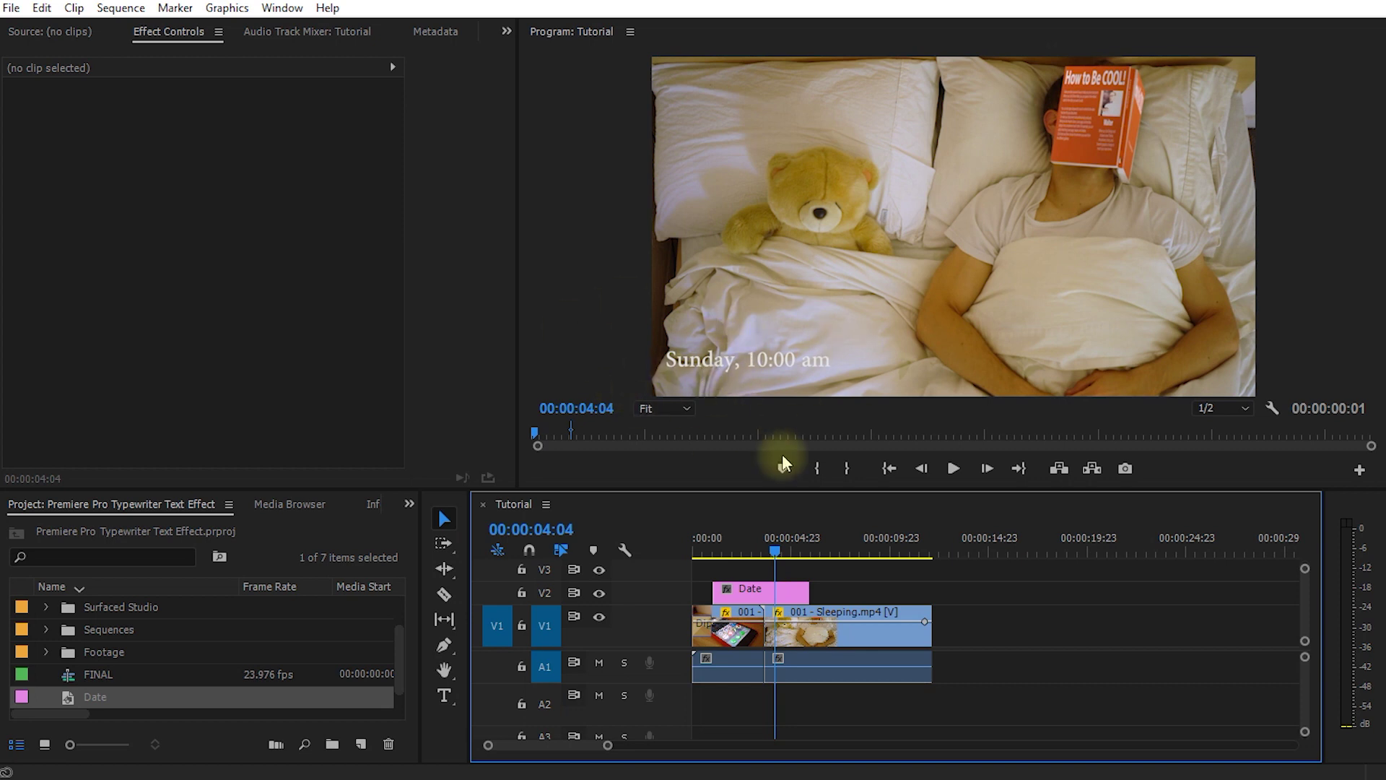
- Delete the Date title clip from track V2, then select the Type tool
{"action": "left_click", "coordinate": [768, 594]}
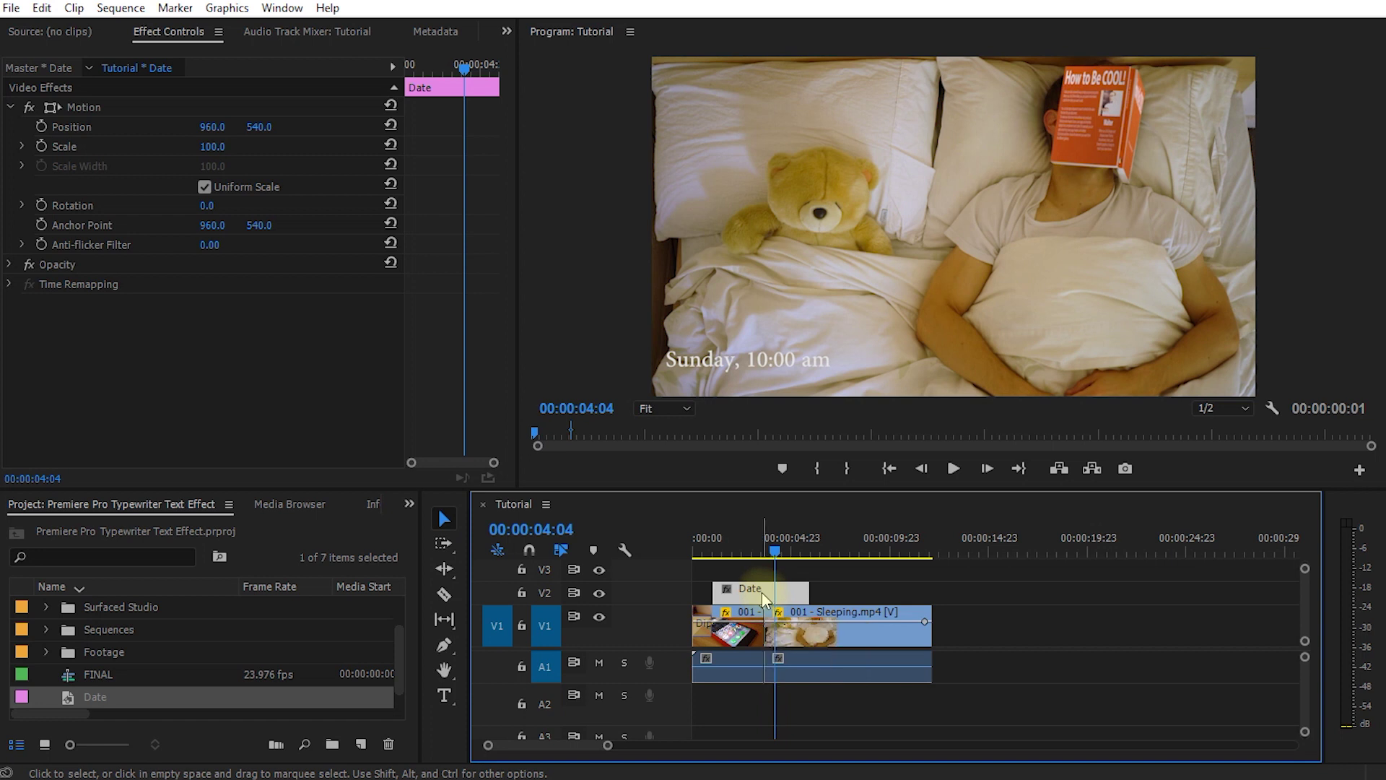
{"action": "key", "text": "Delete"}
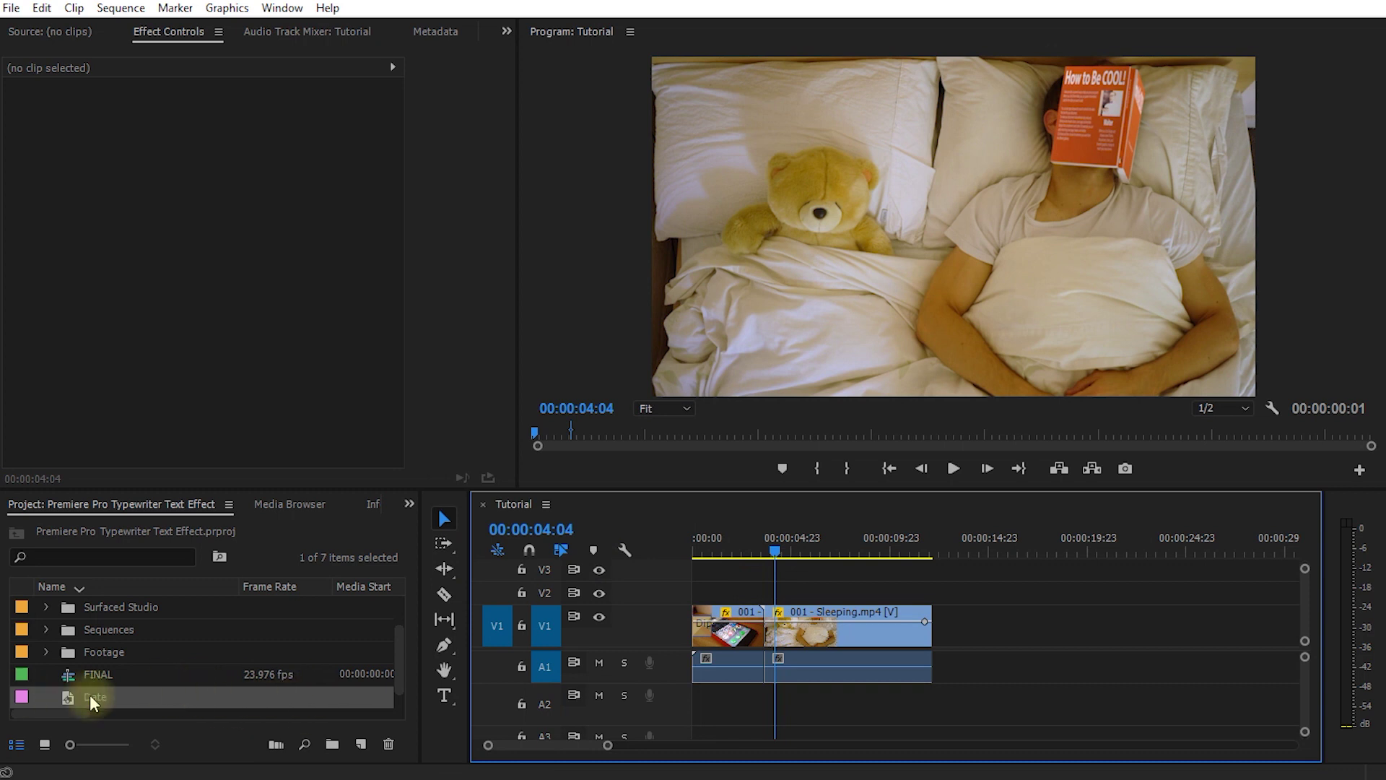
{"action": "left_click", "coordinate": [445, 695]}
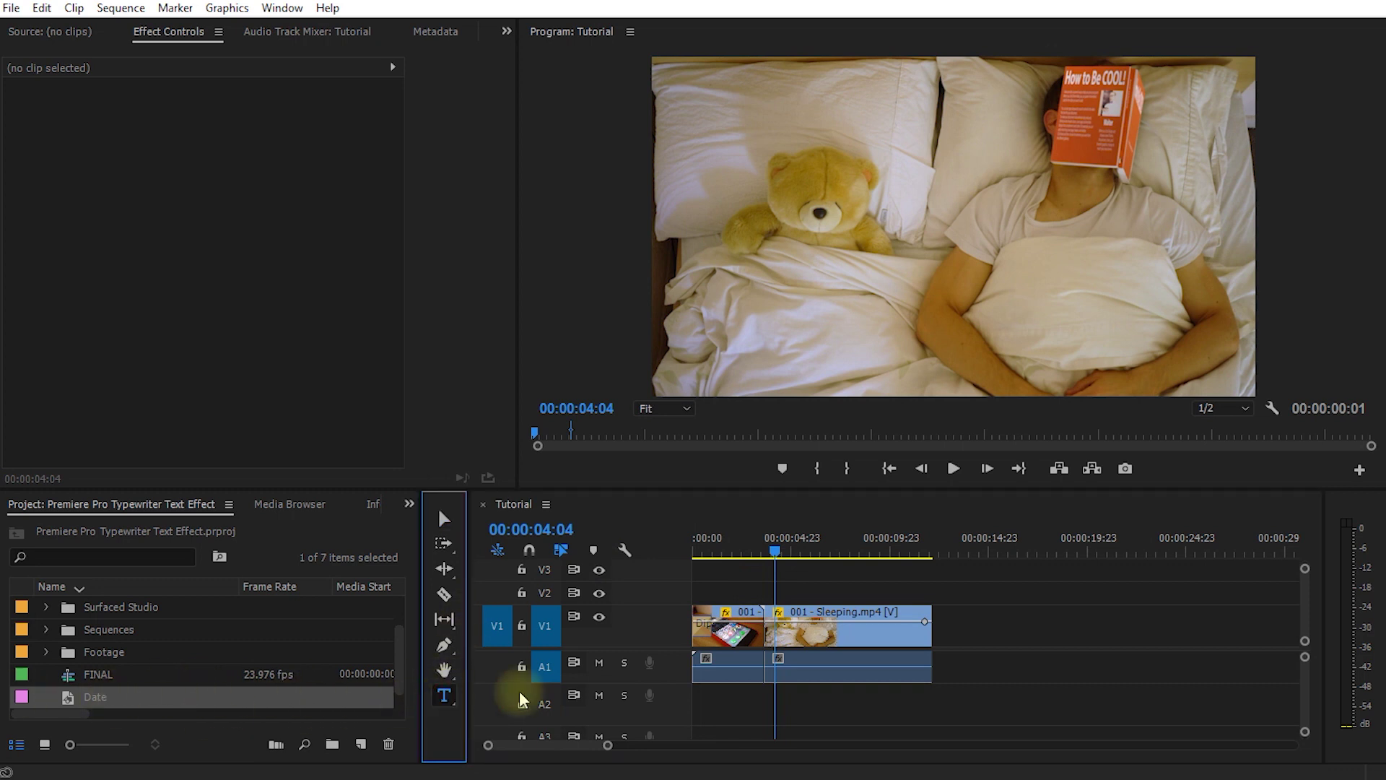
- Type 'Sunday, 10:00 am' as a text graphic at the video's lower left
{"action": "left_click", "coordinate": [671, 369]}
{"action": "type", "text": "Sunday,"}
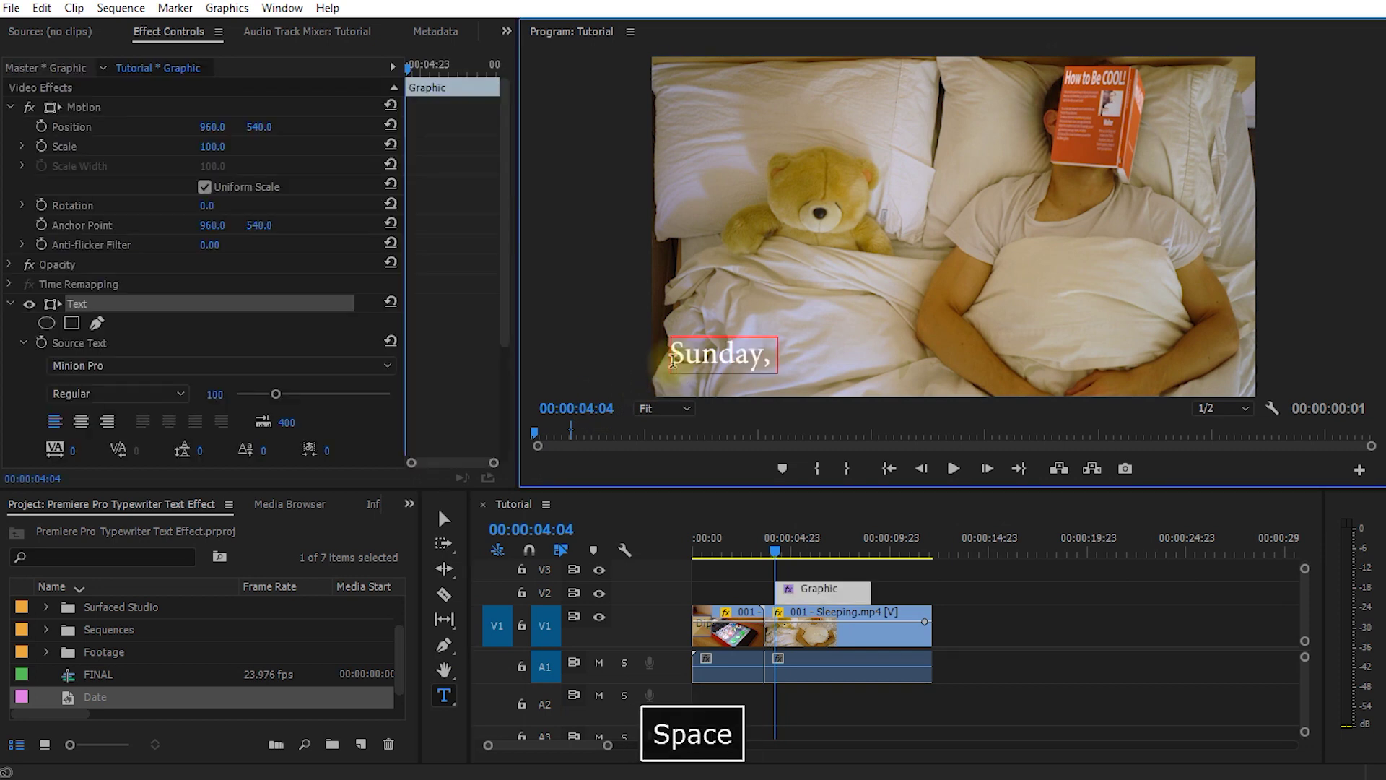
{"action": "type", "text": " 10:00 am"}
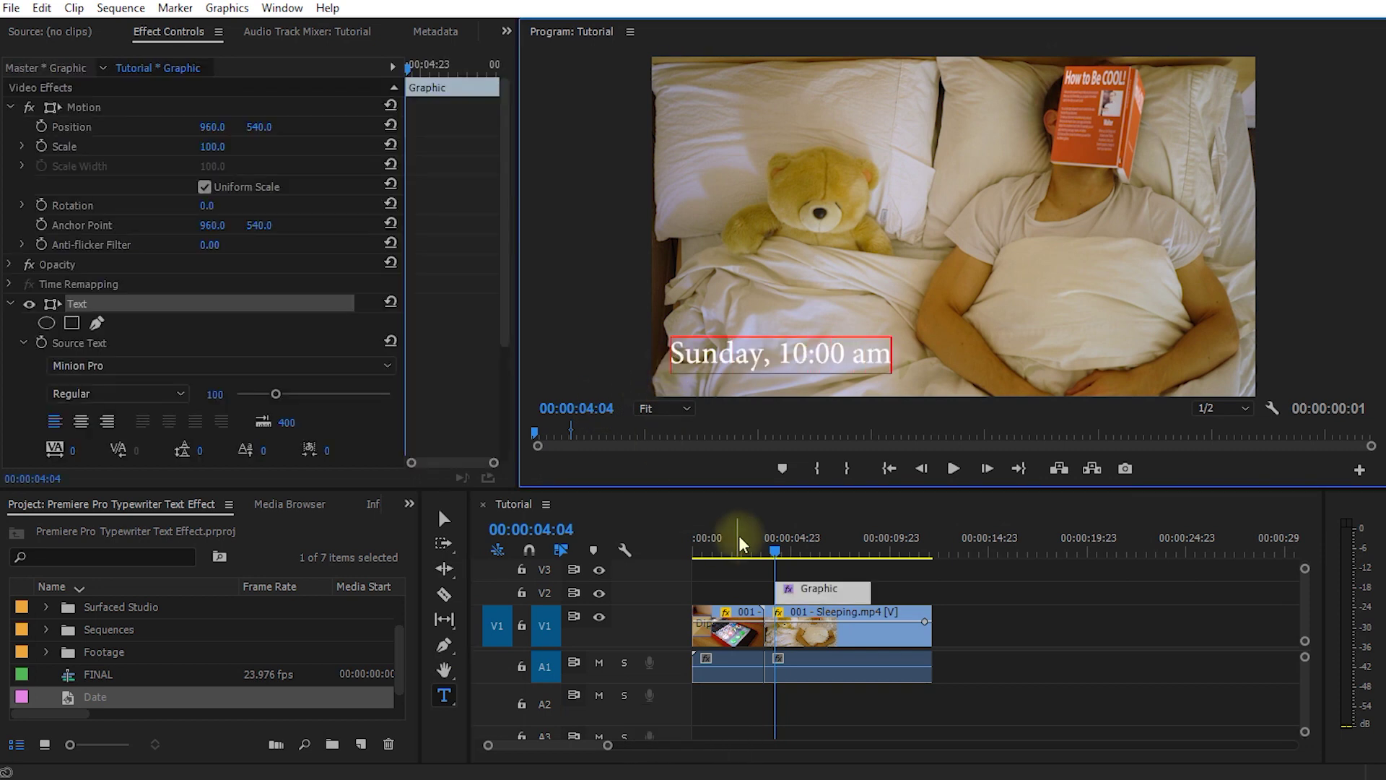
{"action": "key", "text": "Escape"}
- Add a rectangle mask to the graphic's Text effect, positioned to reveal 'Sunday, 10'
{"action": "left_click", "coordinate": [823, 586]}
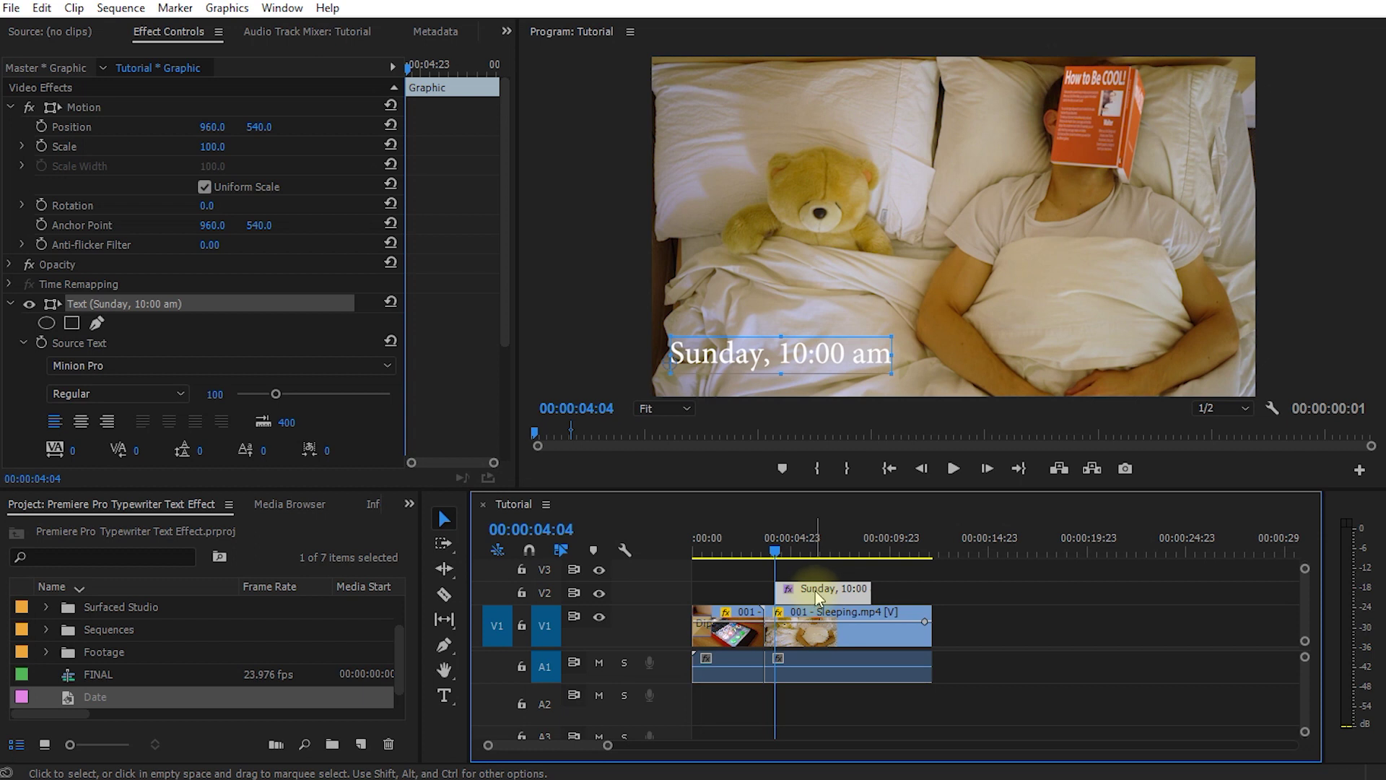
{"action": "scroll", "coordinate": [109, 292], "scroll_direction": "down", "scroll_amount": 1}
{"action": "left_click", "coordinate": [93, 289]}
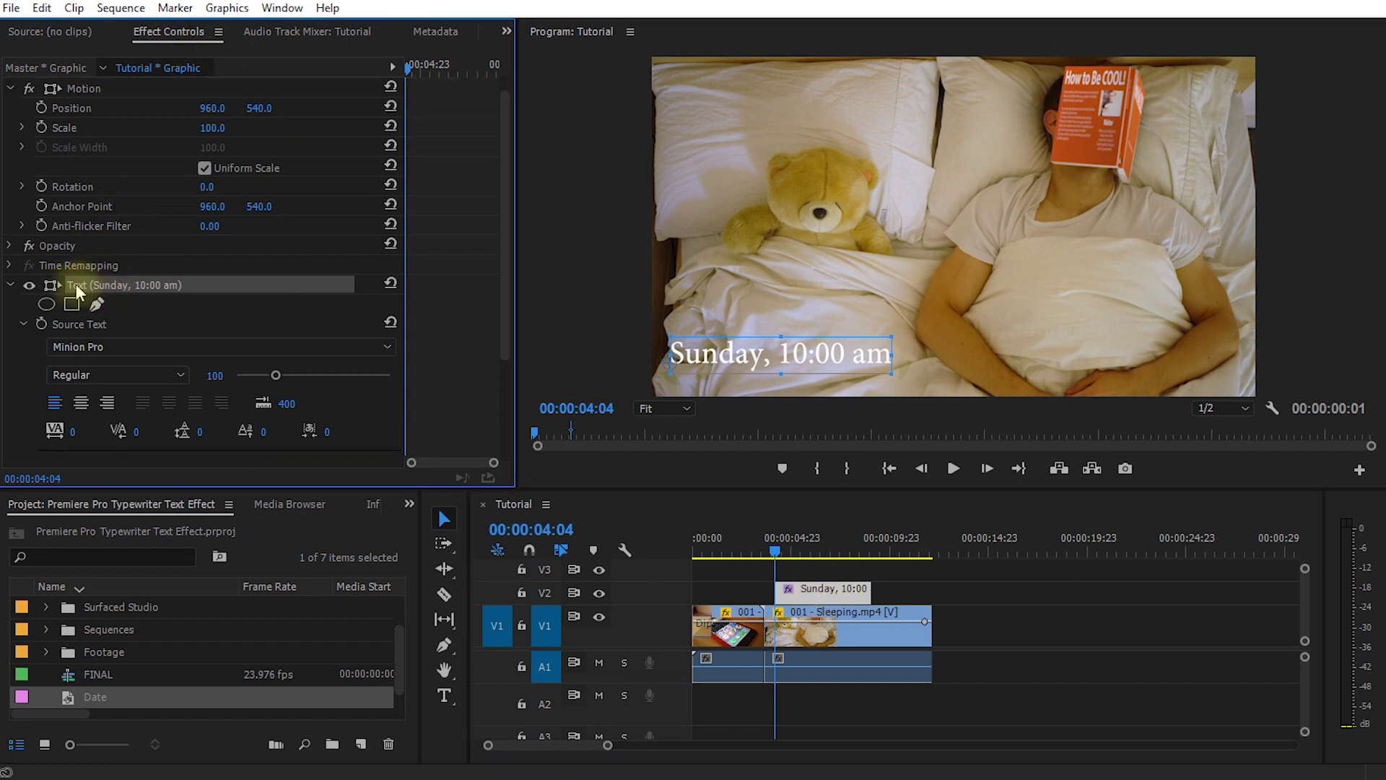
{"action": "left_click", "coordinate": [70, 304]}
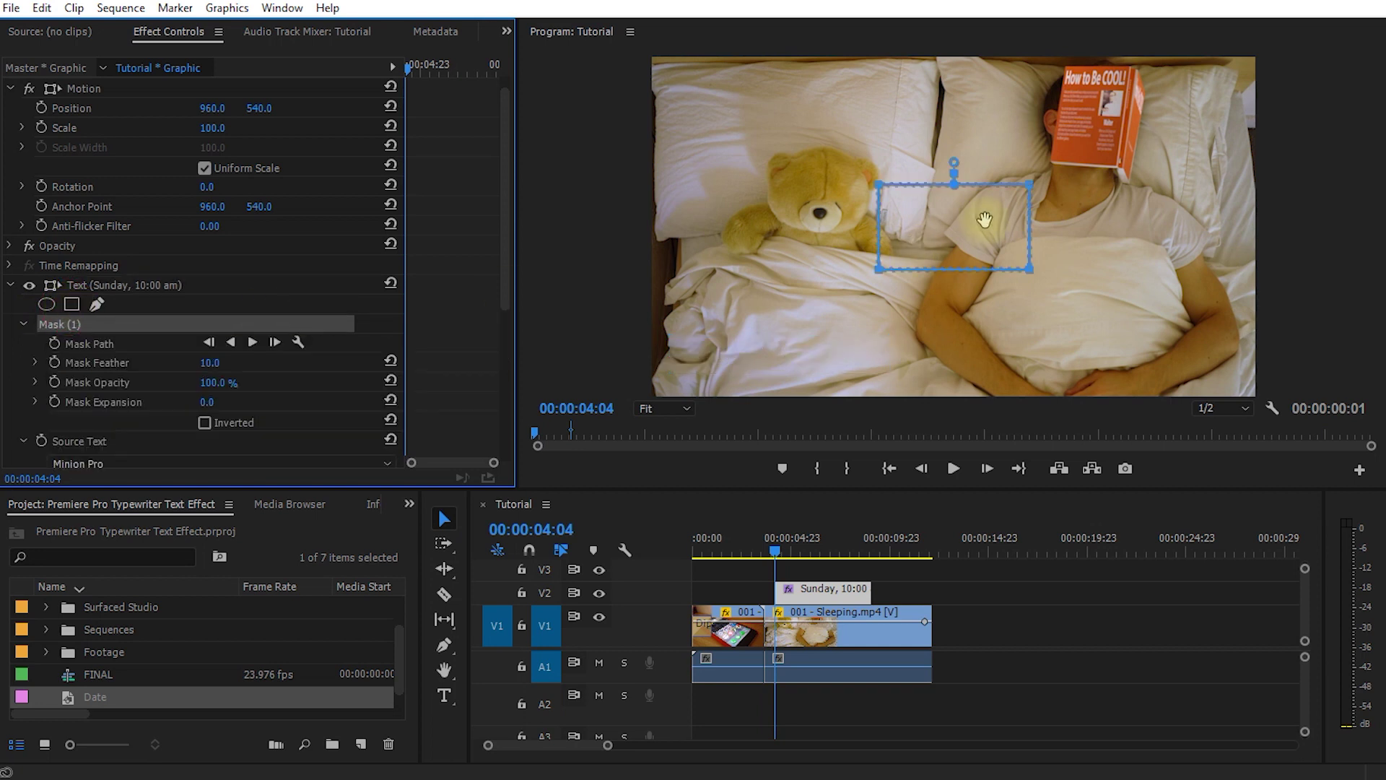
{"action": "left_click_drag", "start_coordinate": [984, 223], "coordinate": [769, 351]}
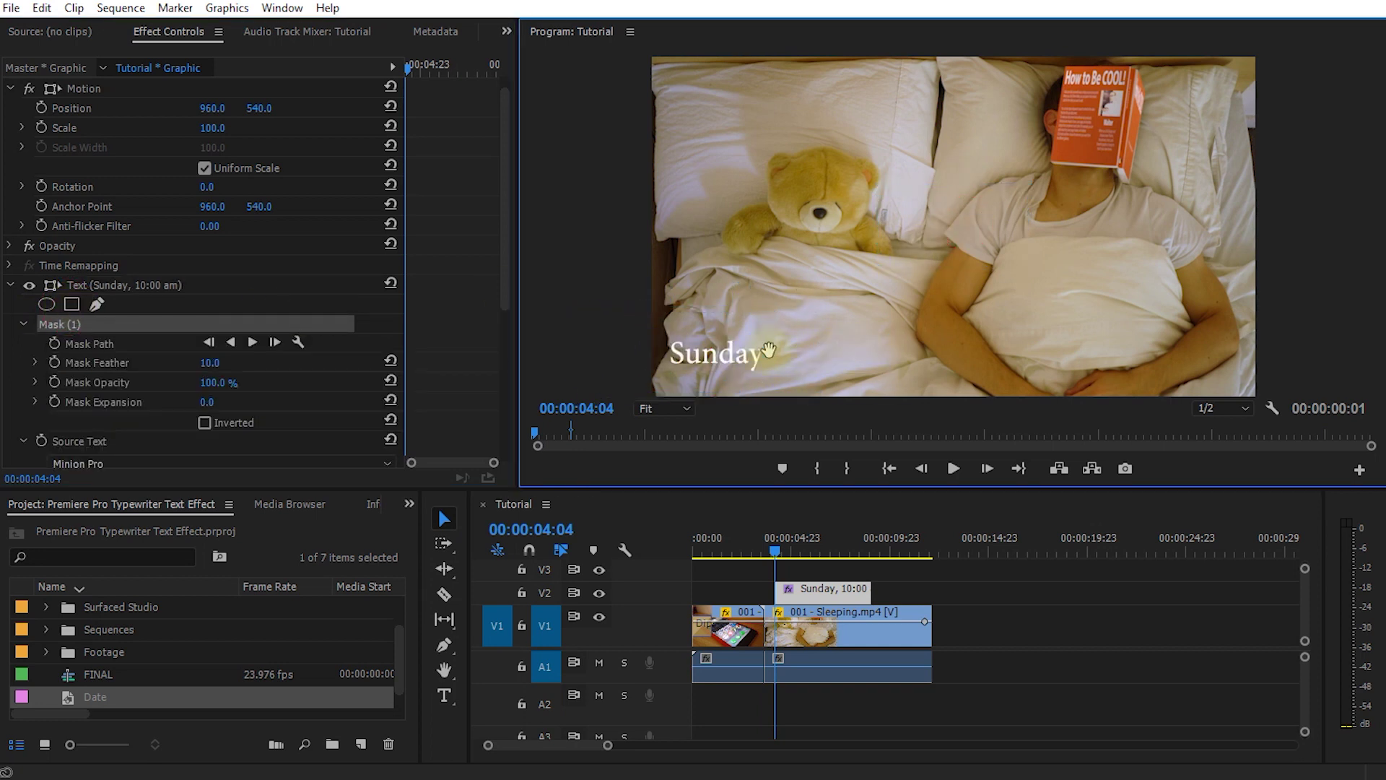
{"action": "left_click_drag", "start_coordinate": [855, 352], "coordinate": [804, 351]}
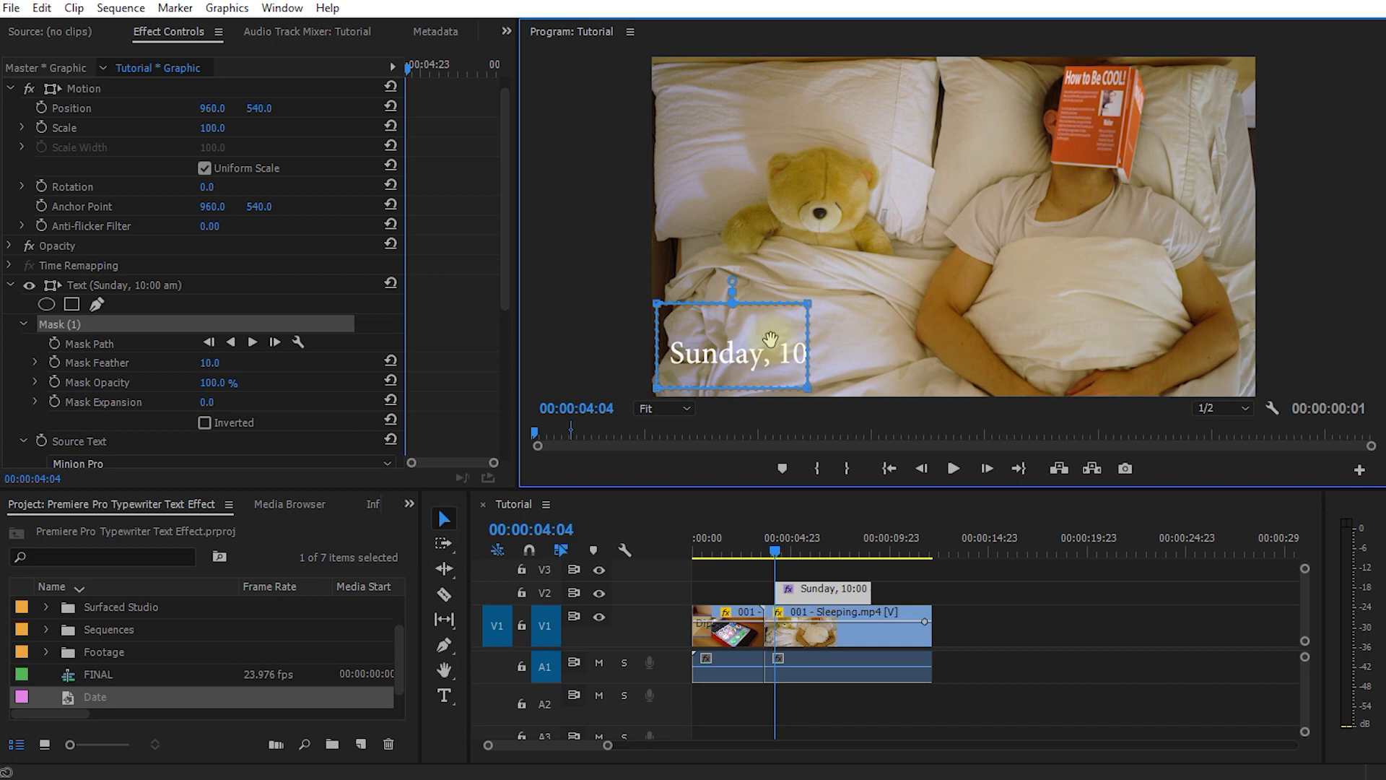
- Delete the text graphic in Premiere, then right-click the empty After Effects Project panel
{"action": "left_click", "coordinate": [839, 594]}
{"action": "key", "text": "Delete"}
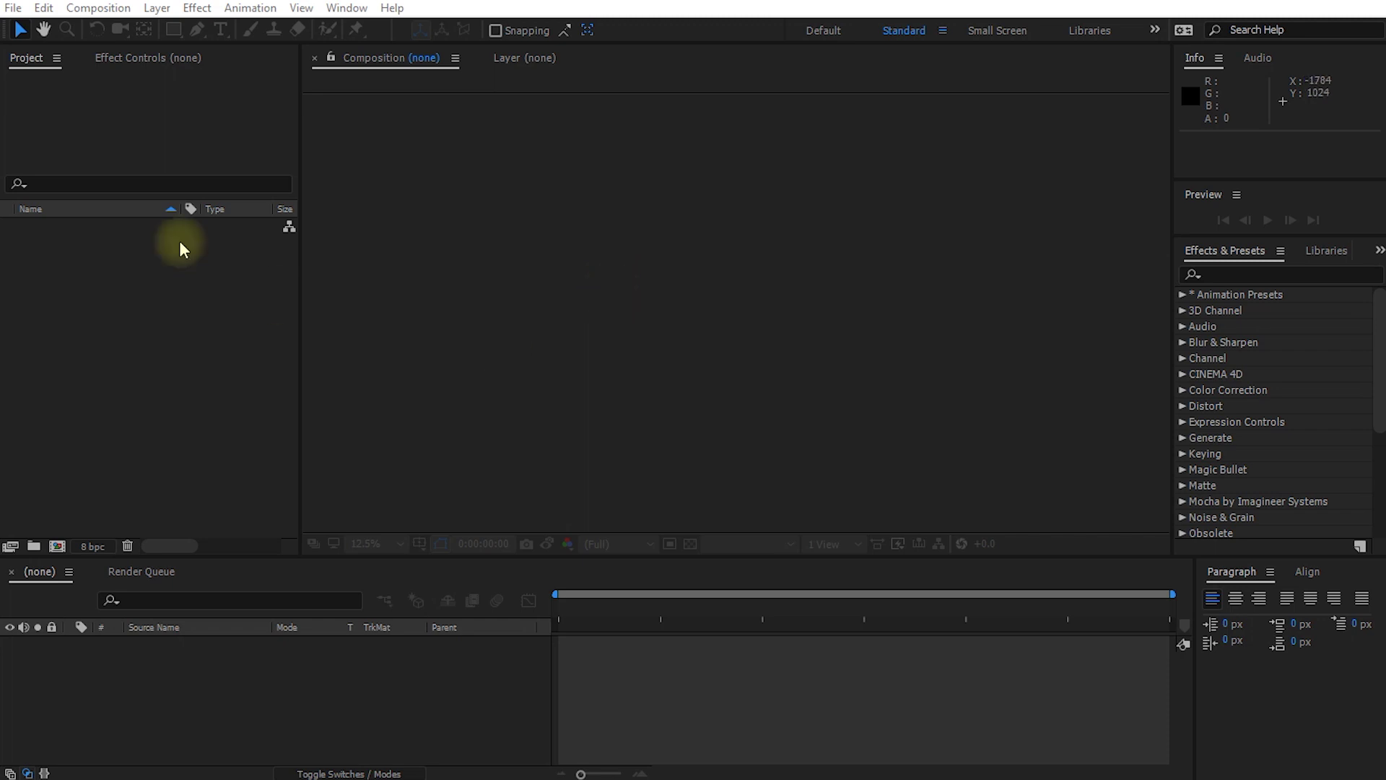
{"action": "left_click", "coordinate": [36, 63]}
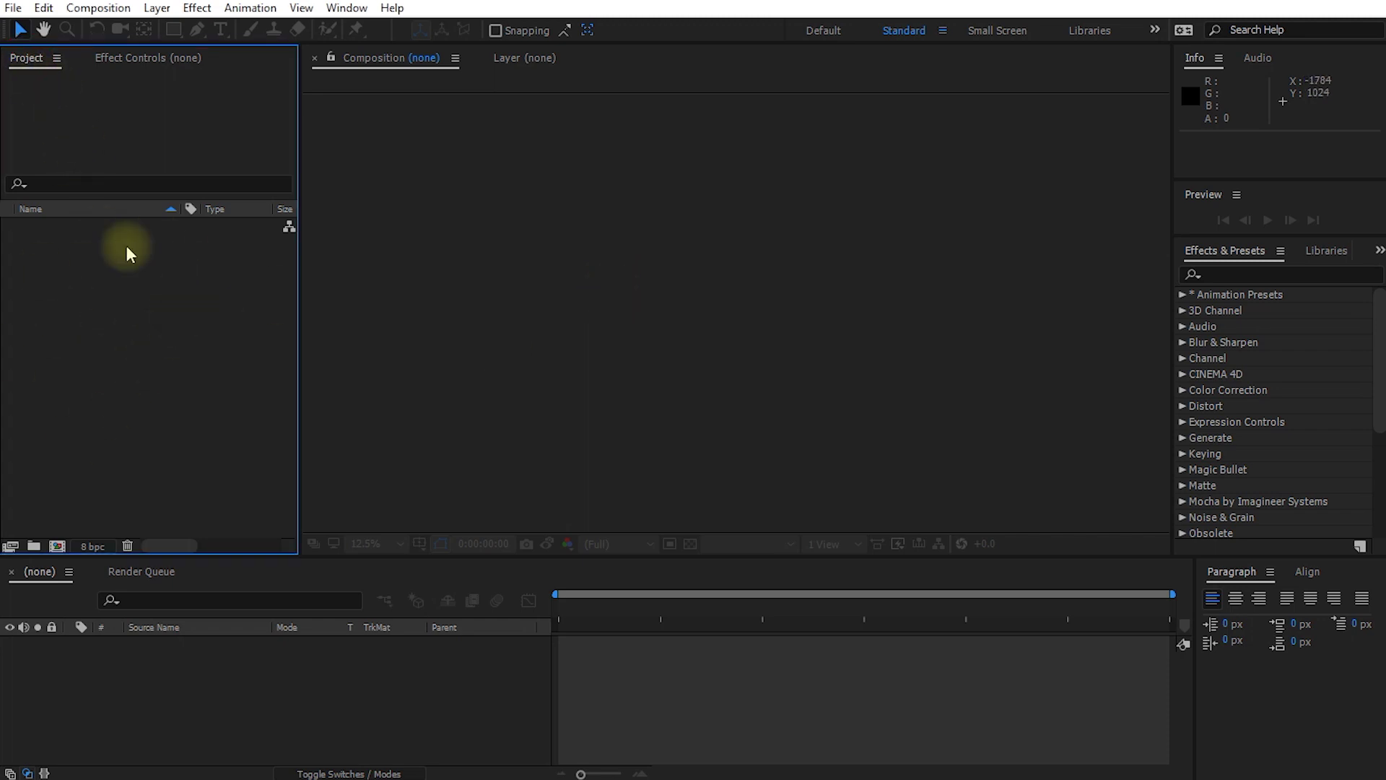
{"action": "right_click", "coordinate": [101, 270]}
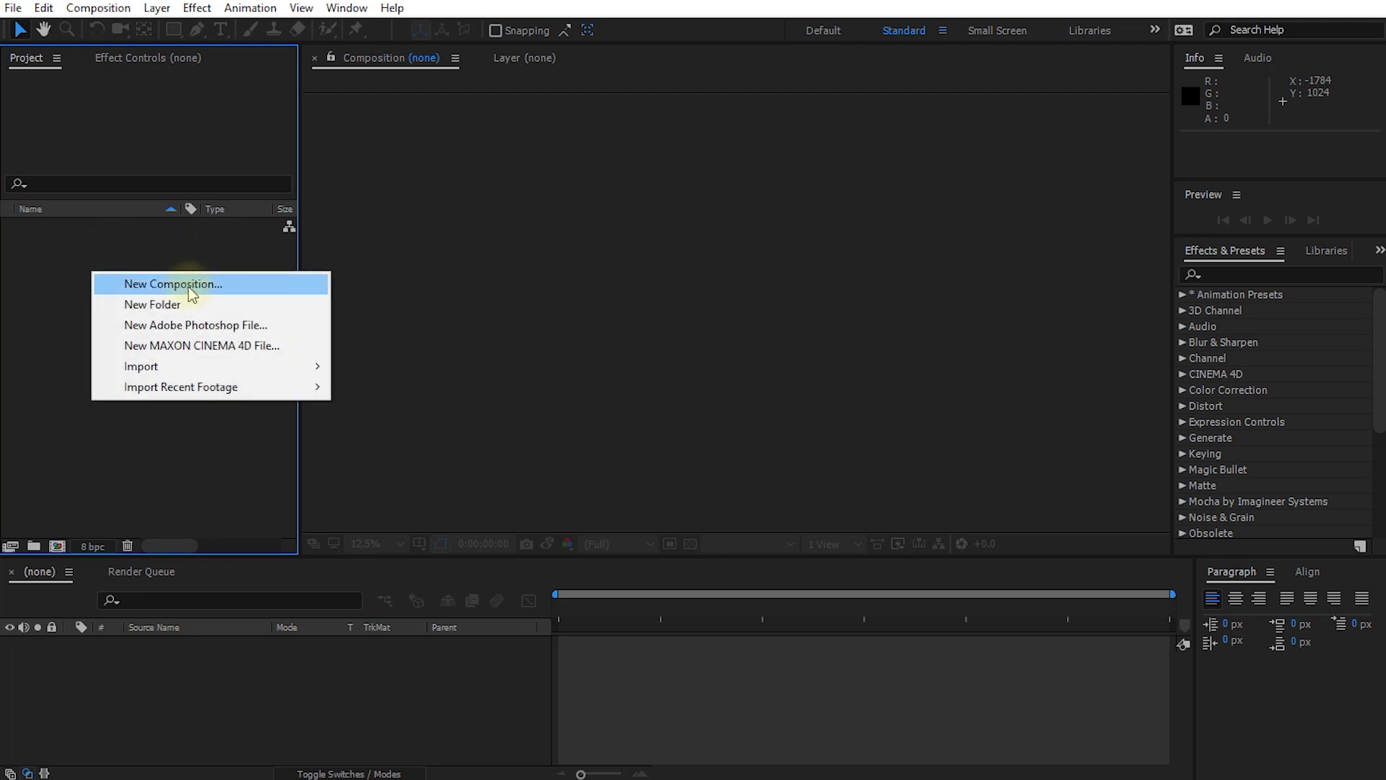
- Create a composition named Sunday at 1920×1080 and 23.976 fps
{"action": "left_click", "coordinate": [218, 284]}
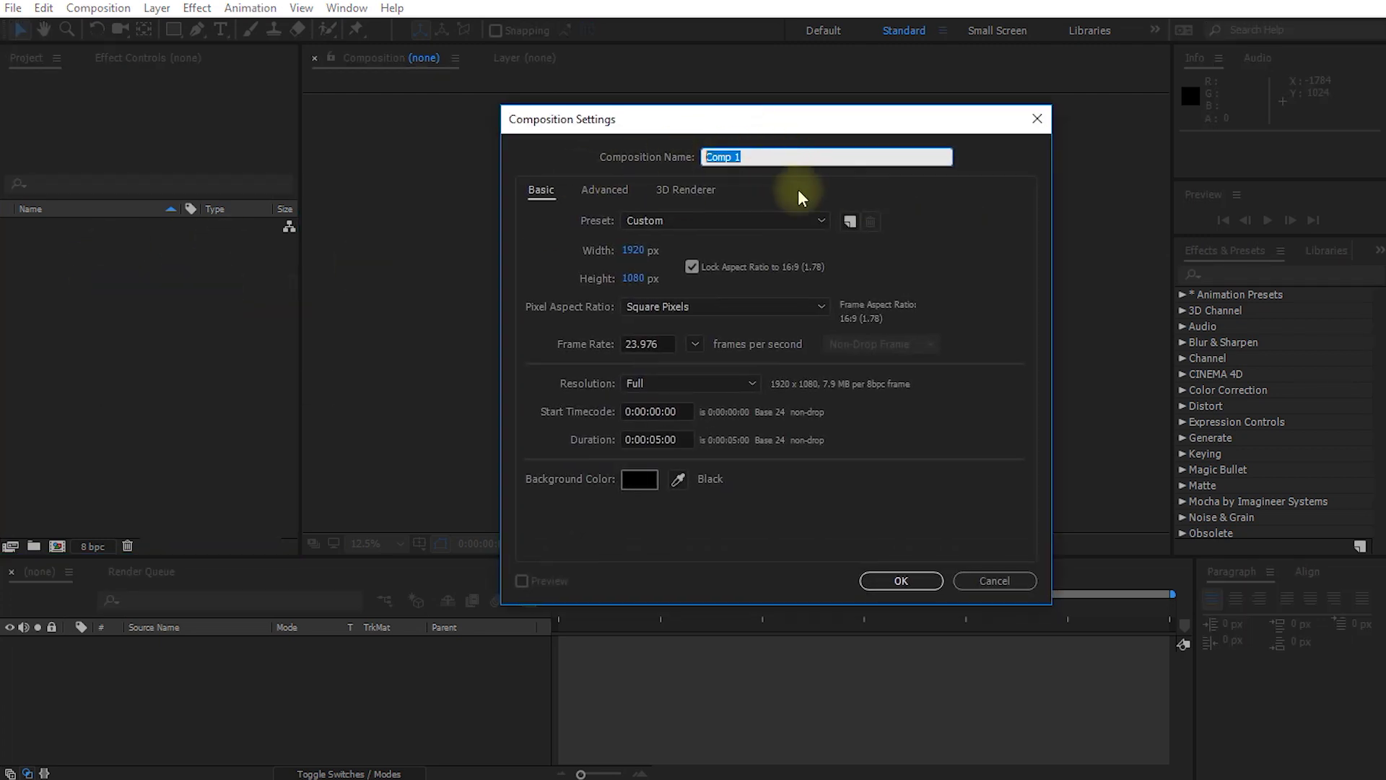
{"action": "key", "text": "shift+s"}
{"action": "type", "text": "unday"}
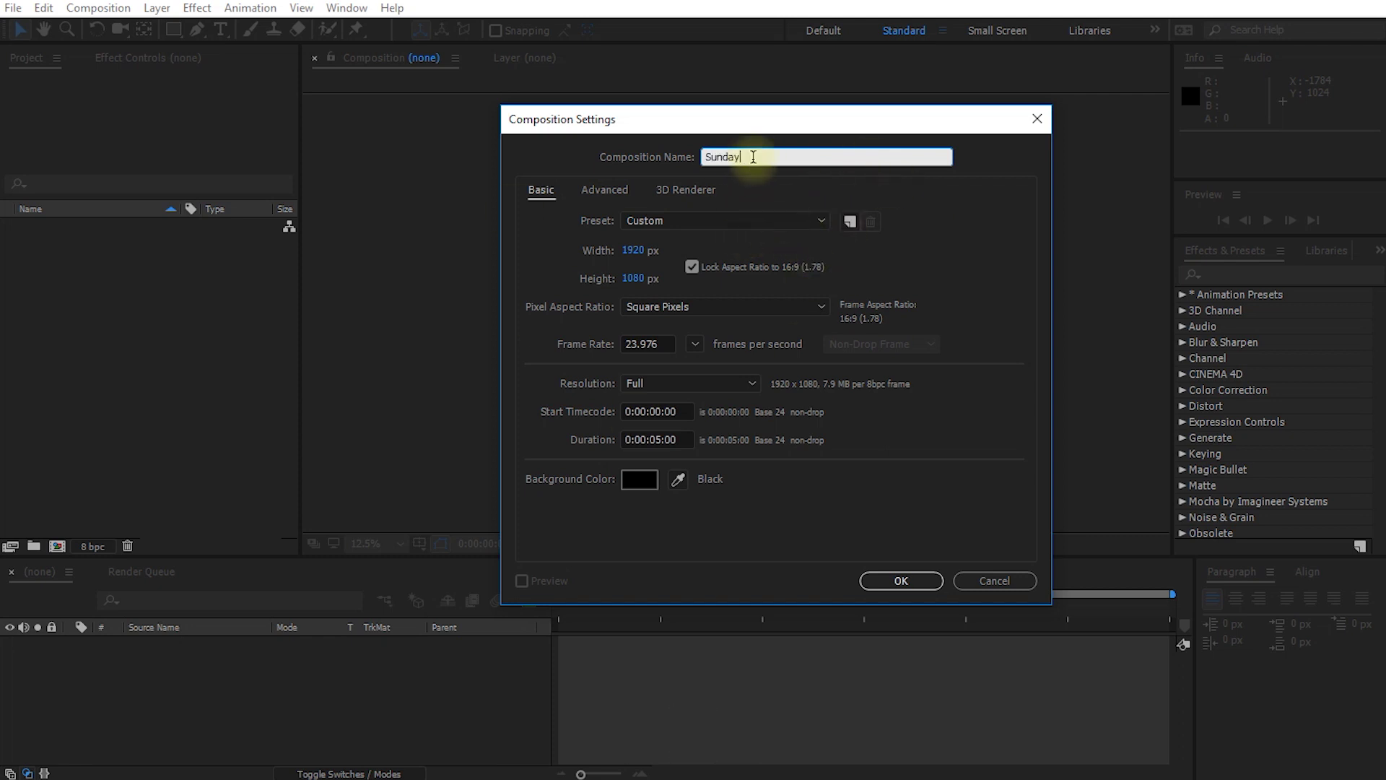
{"action": "left_click", "coordinate": [633, 250]}
{"action": "left_click", "coordinate": [633, 278]}
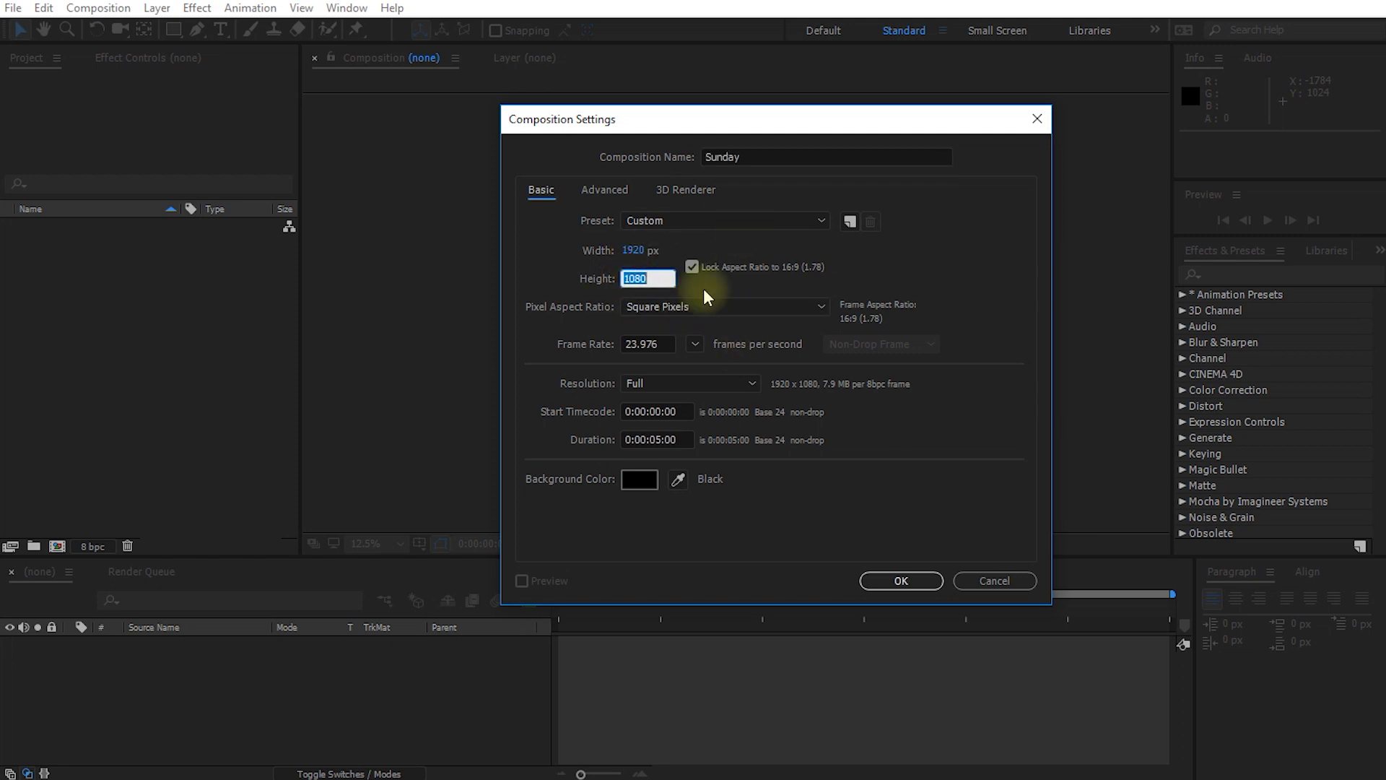
{"action": "left_click", "coordinate": [642, 251]}
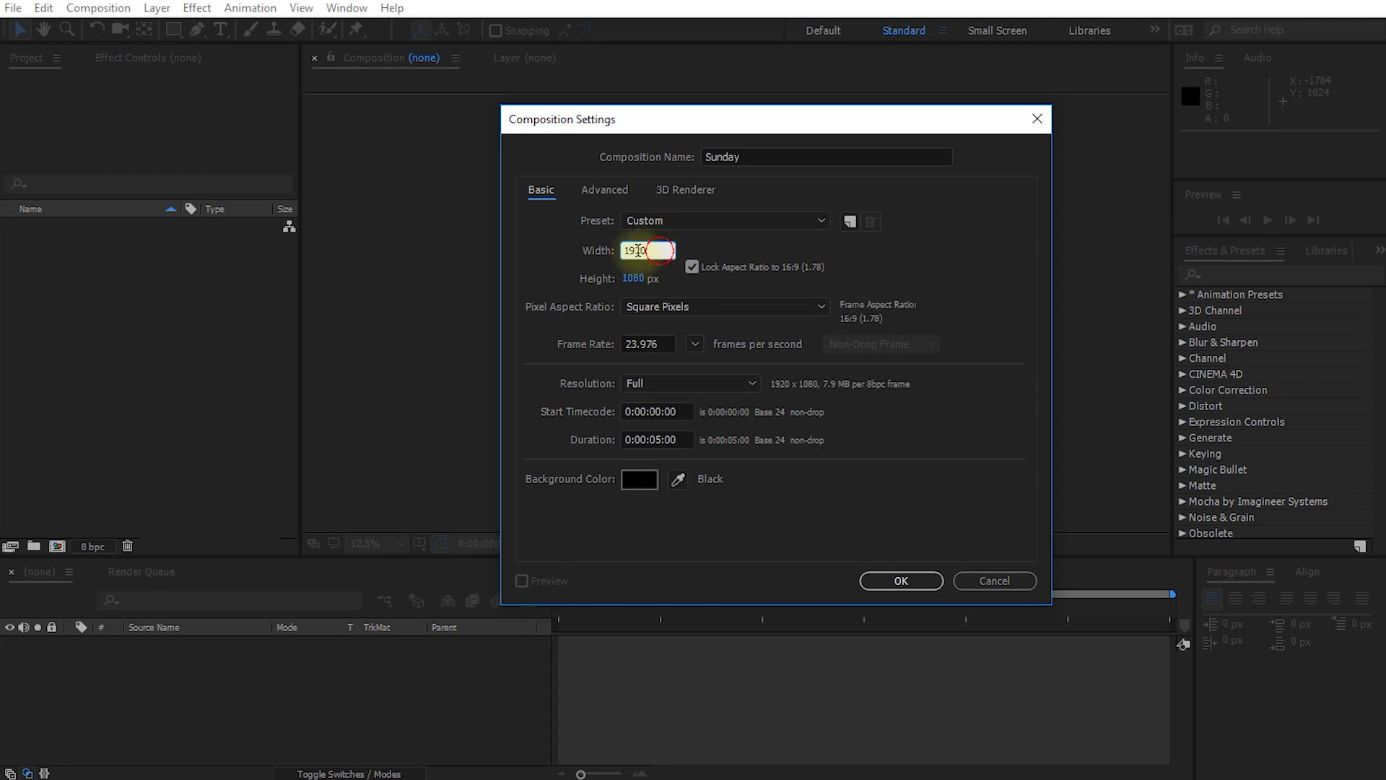
{"action": "left_click", "coordinate": [640, 279]}
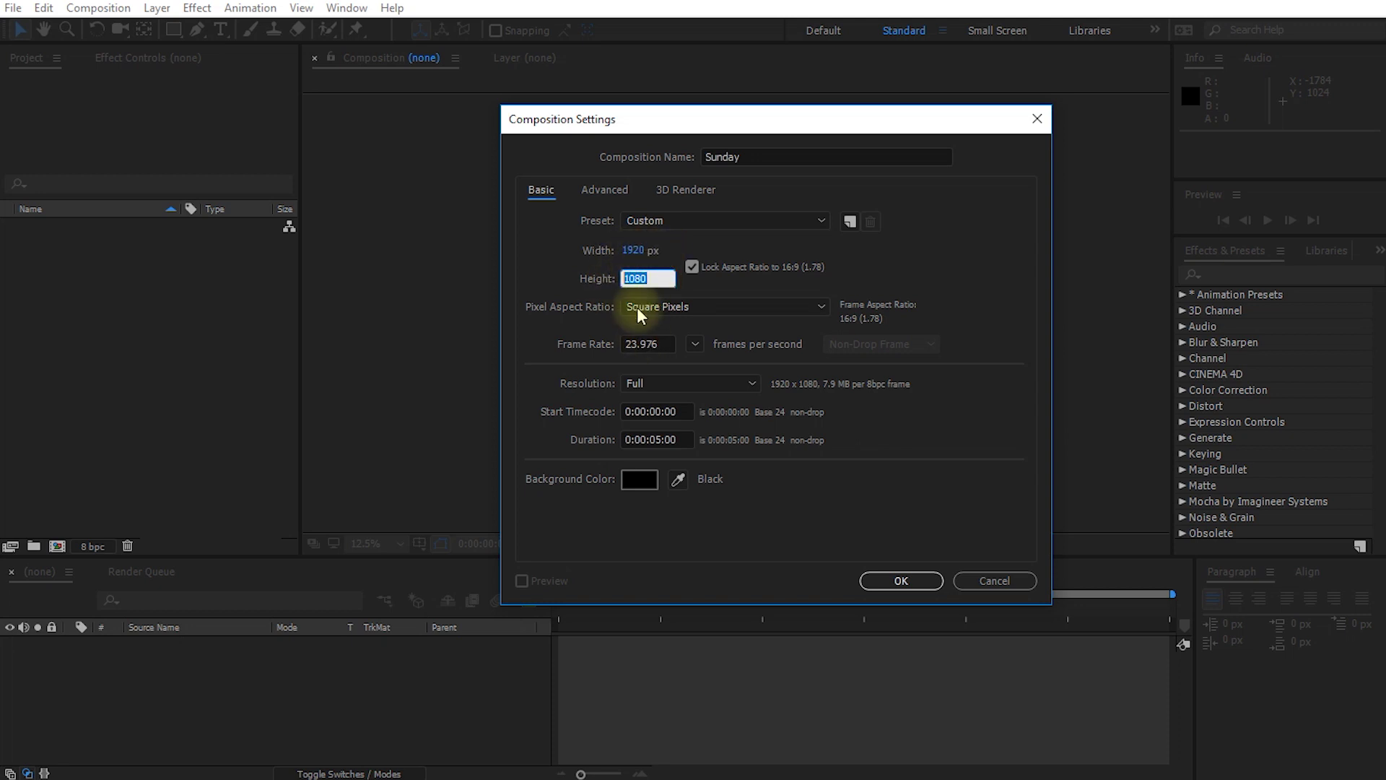
{"action": "left_click", "coordinate": [665, 344]}
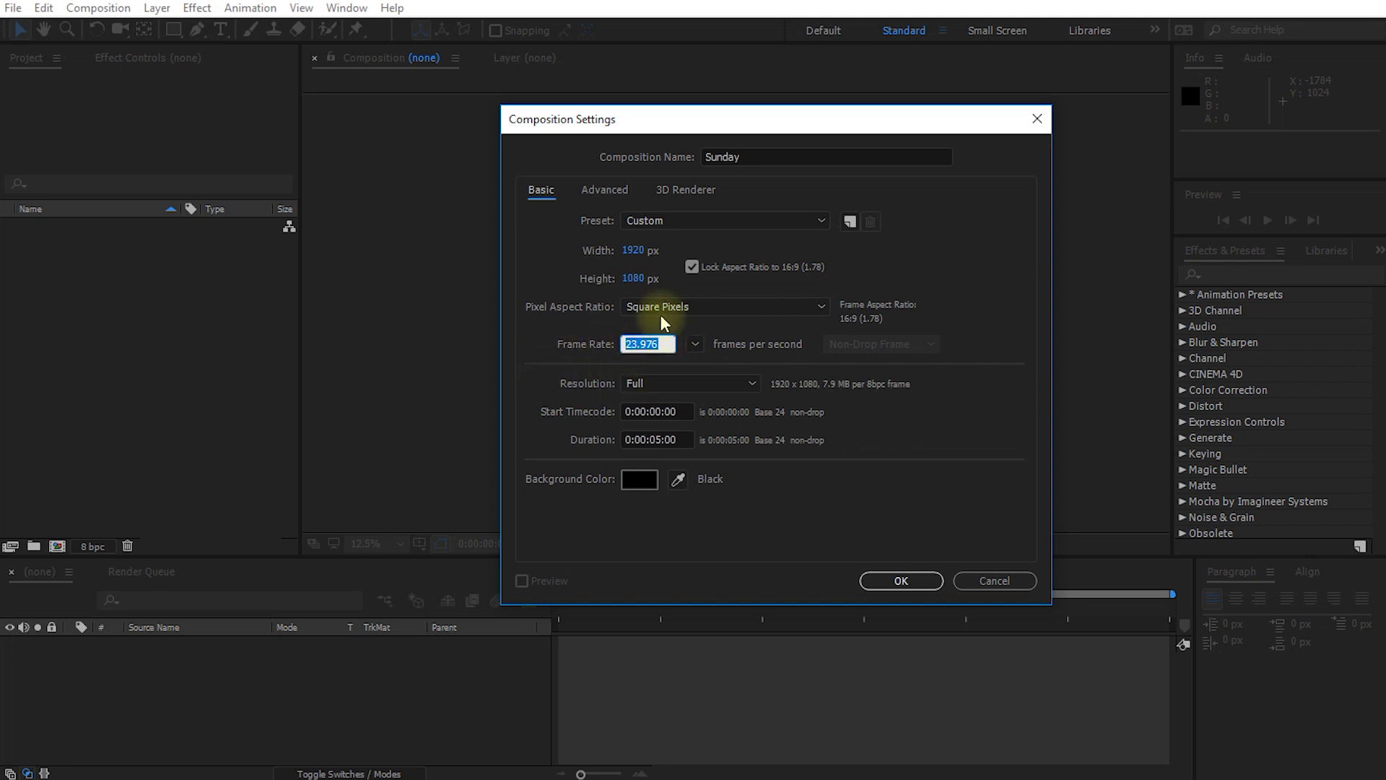
{"action": "left_click", "coordinate": [890, 583]}
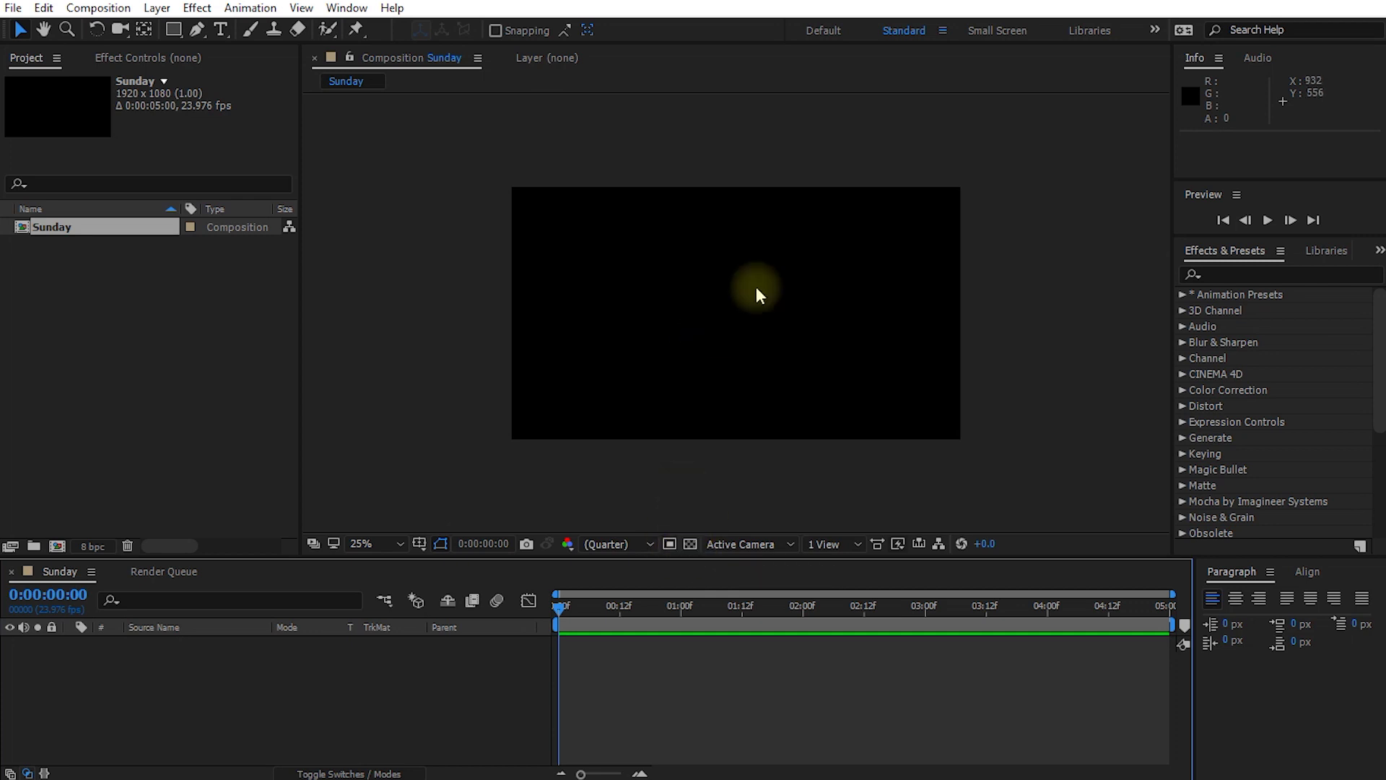
{"action": "left_click", "coordinate": [690, 544]}
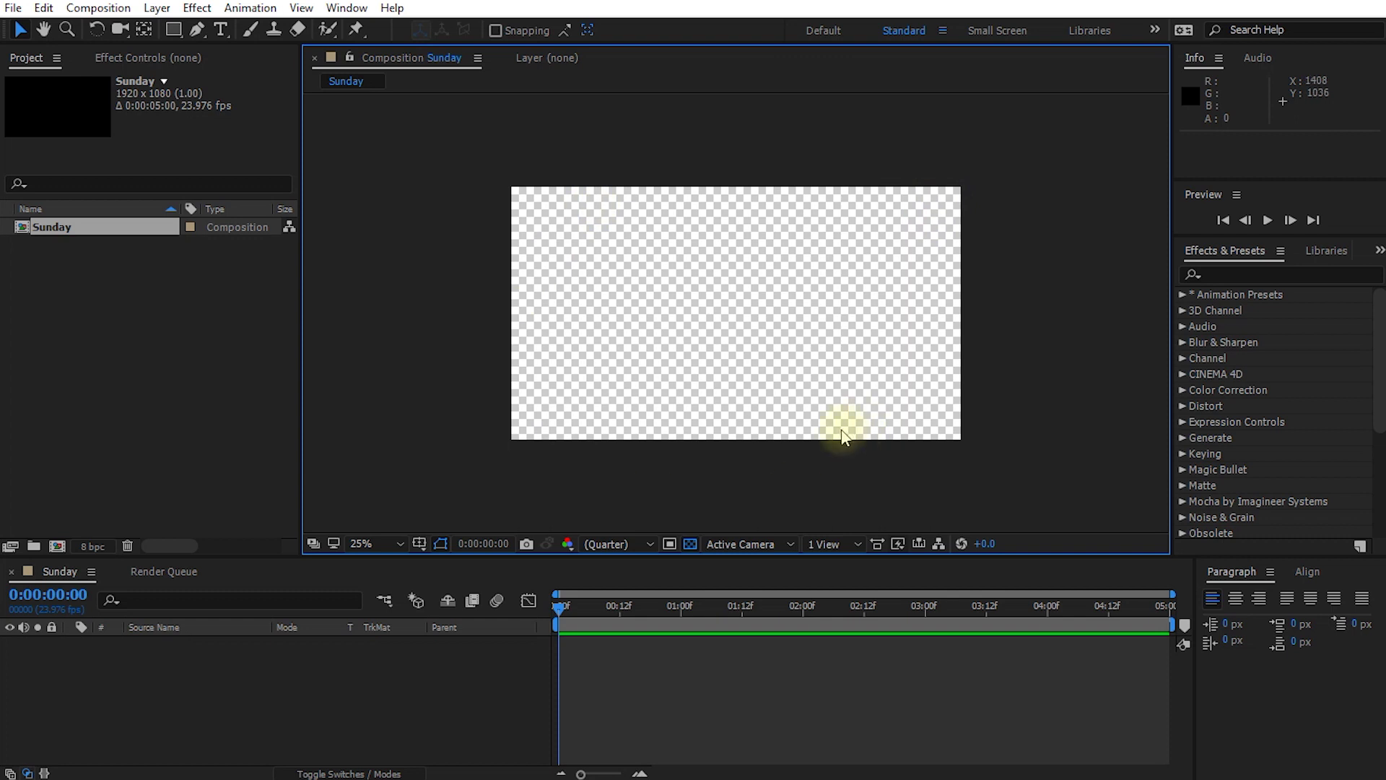
{"action": "left_click", "coordinate": [690, 544]}
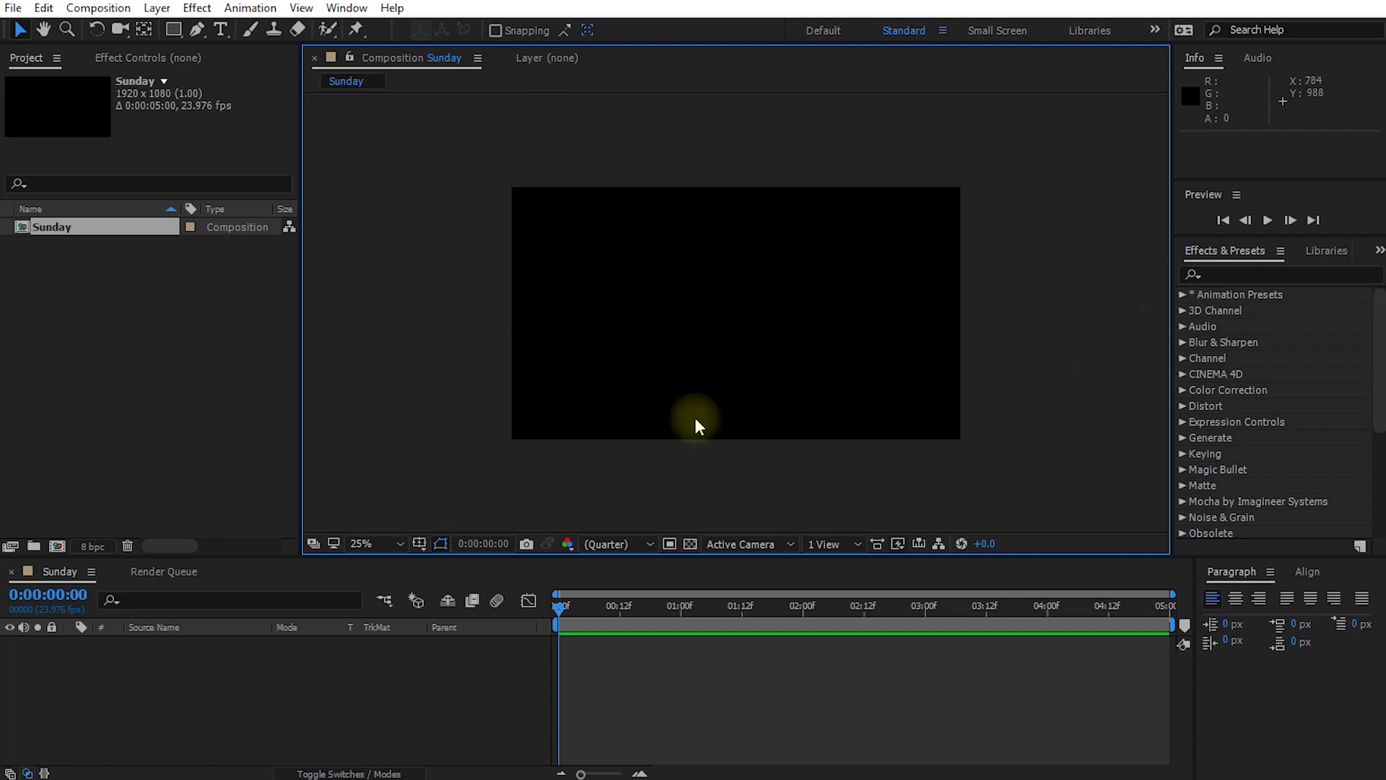
{"action": "left_click", "coordinate": [689, 545]}
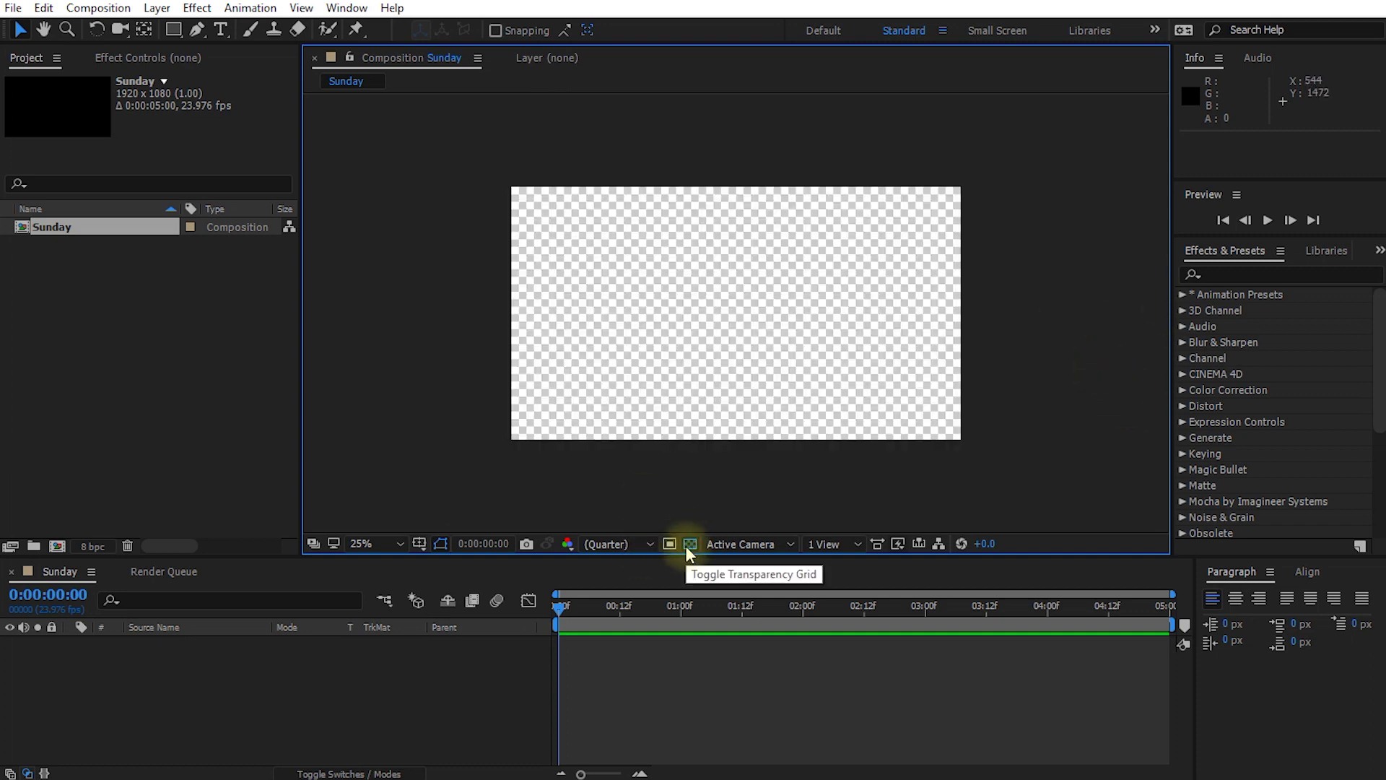
{"action": "left_click", "coordinate": [689, 544]}
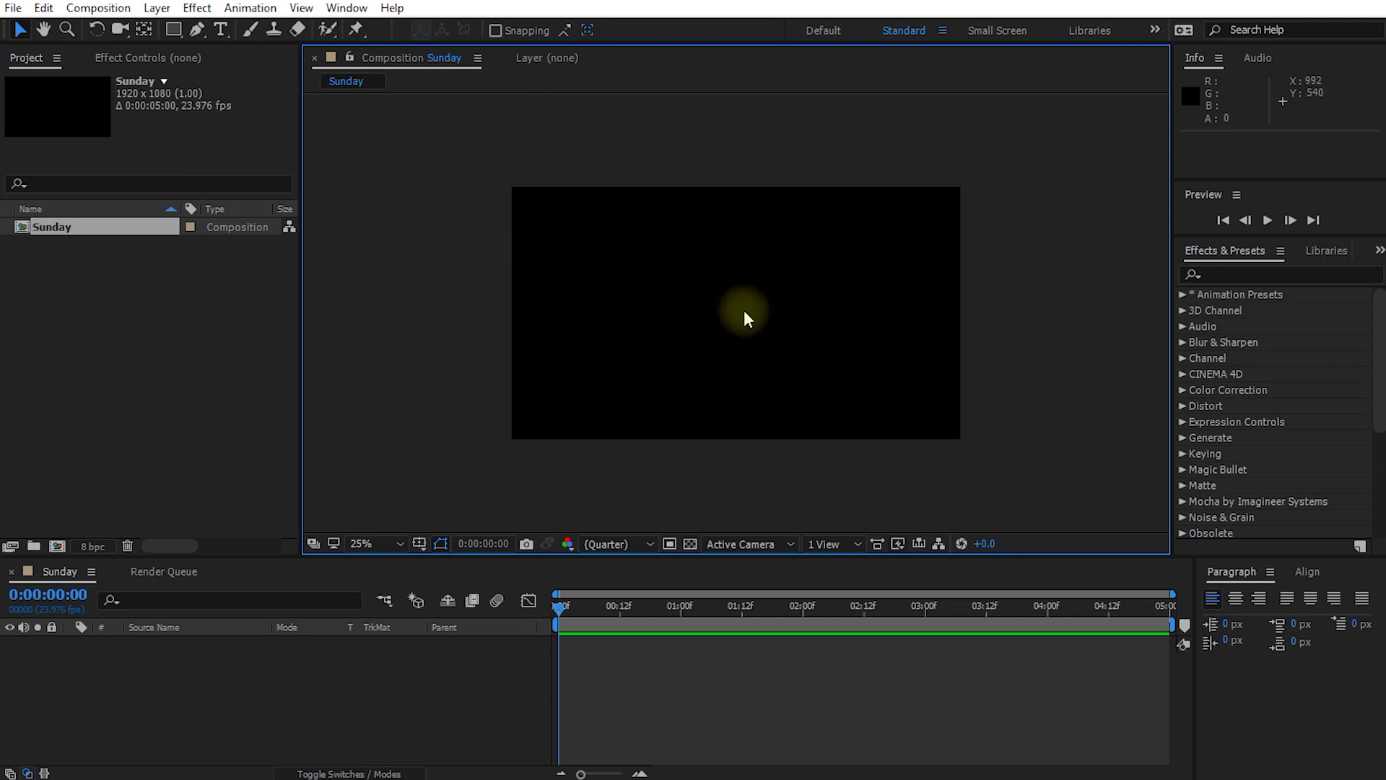
{"action": "key", "text": "alt+slash"}
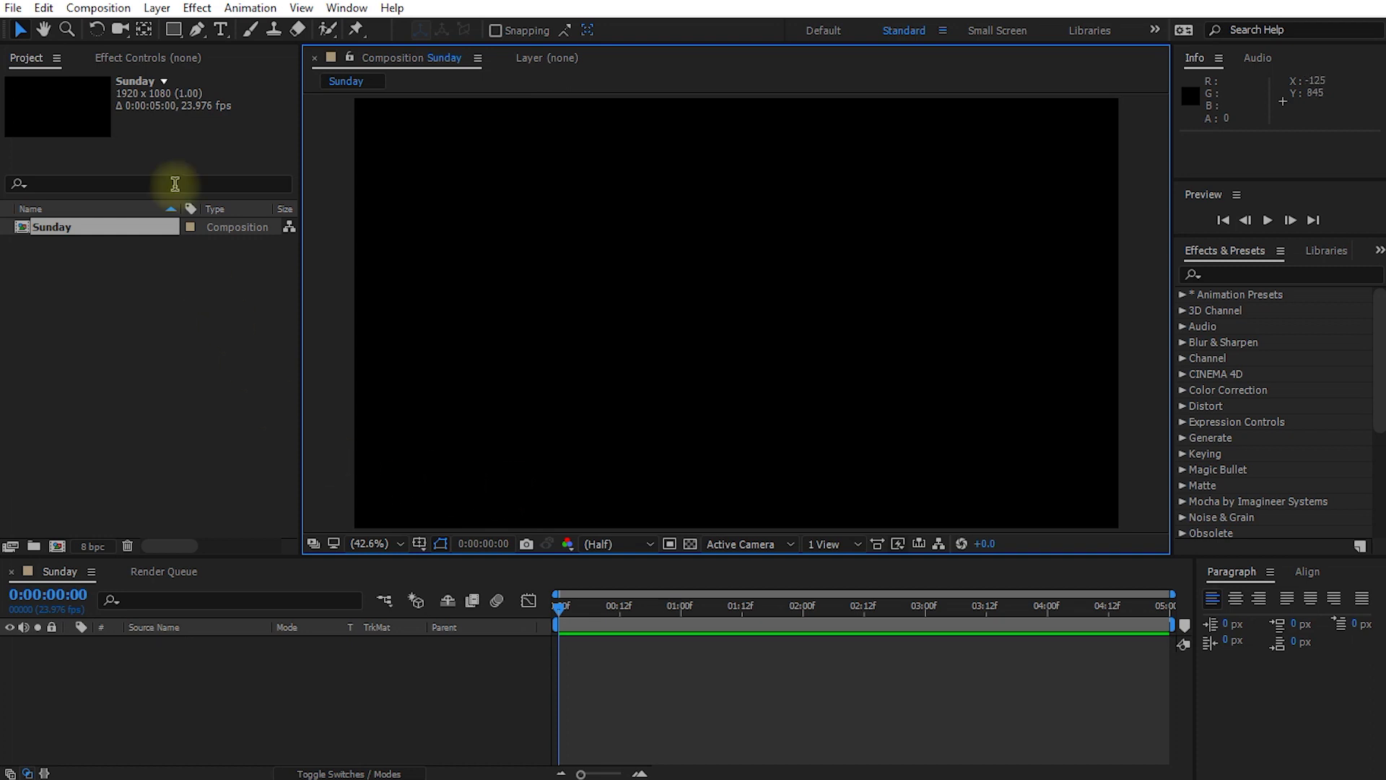
{"action": "left_click", "coordinate": [220, 31]}
- Type 'Sunday, 10:00 am' near the comp's lower left and check its font settings
{"action": "left_click", "coordinate": [375, 496]}
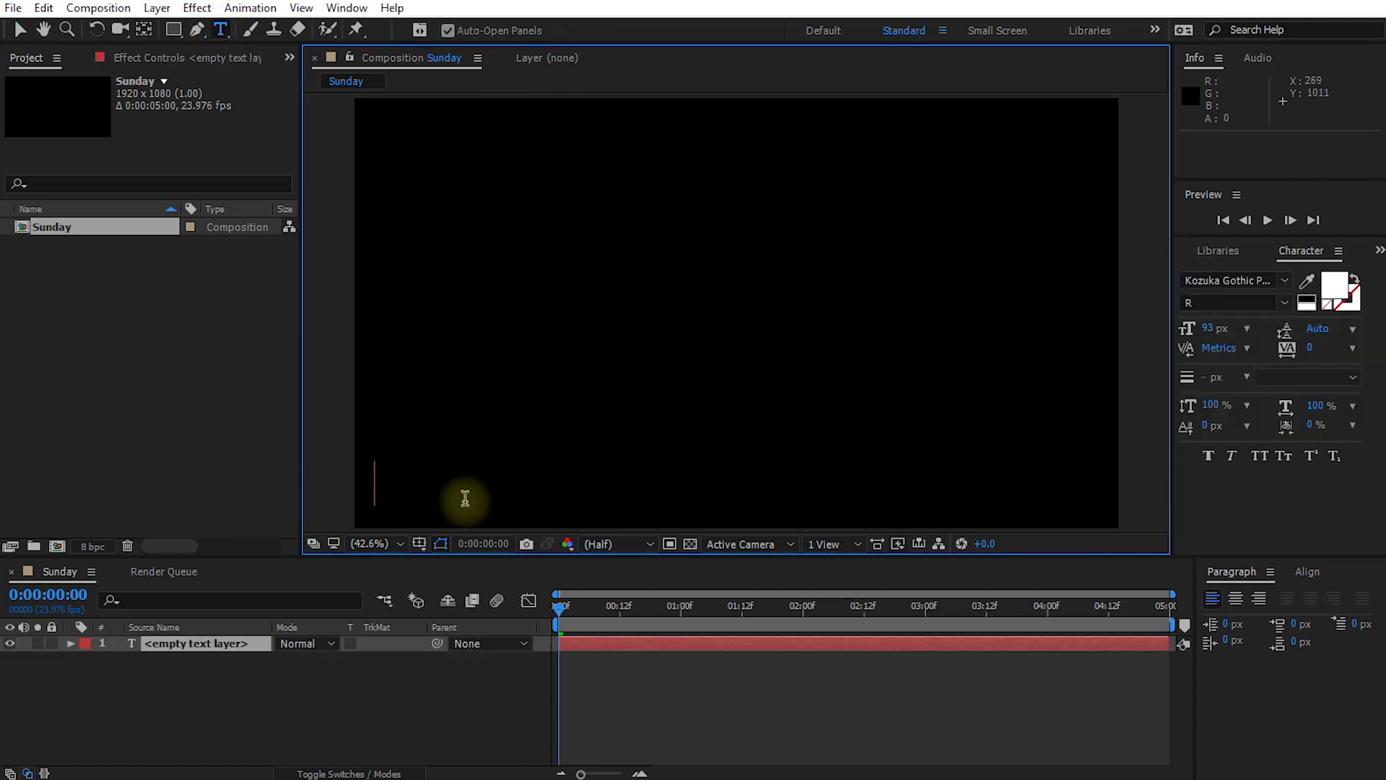
{"action": "type", "text": "Sunday, 10:"}
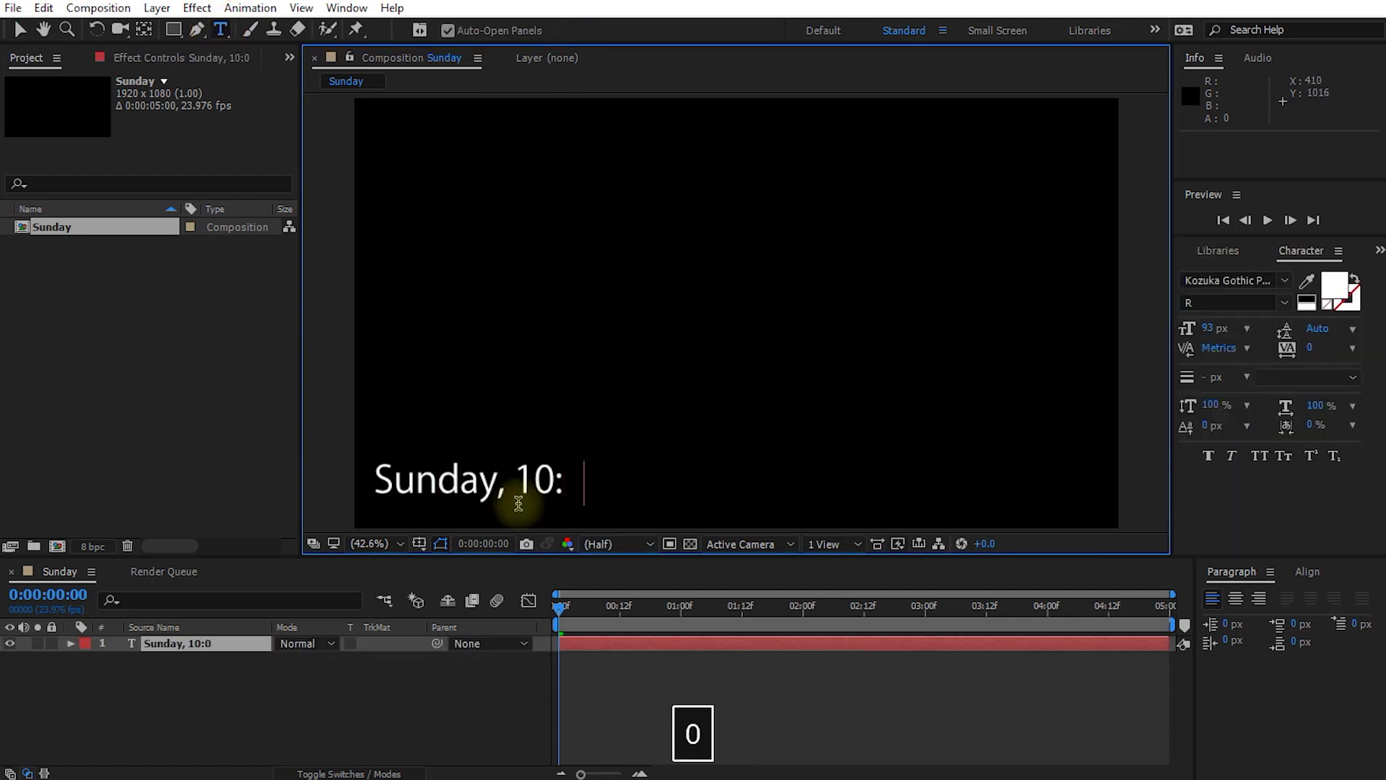
{"action": "type", "text": "00 am"}
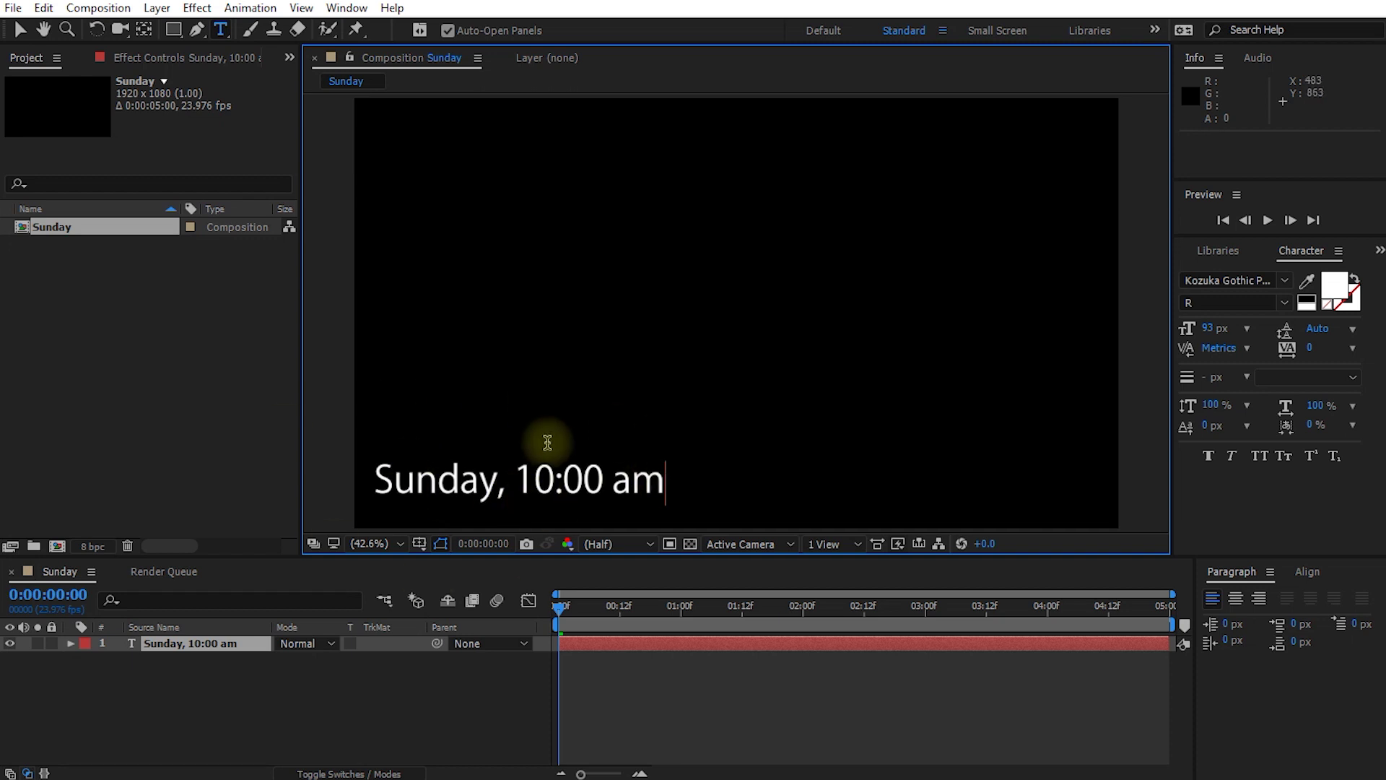
{"action": "left_click", "coordinate": [1301, 252]}
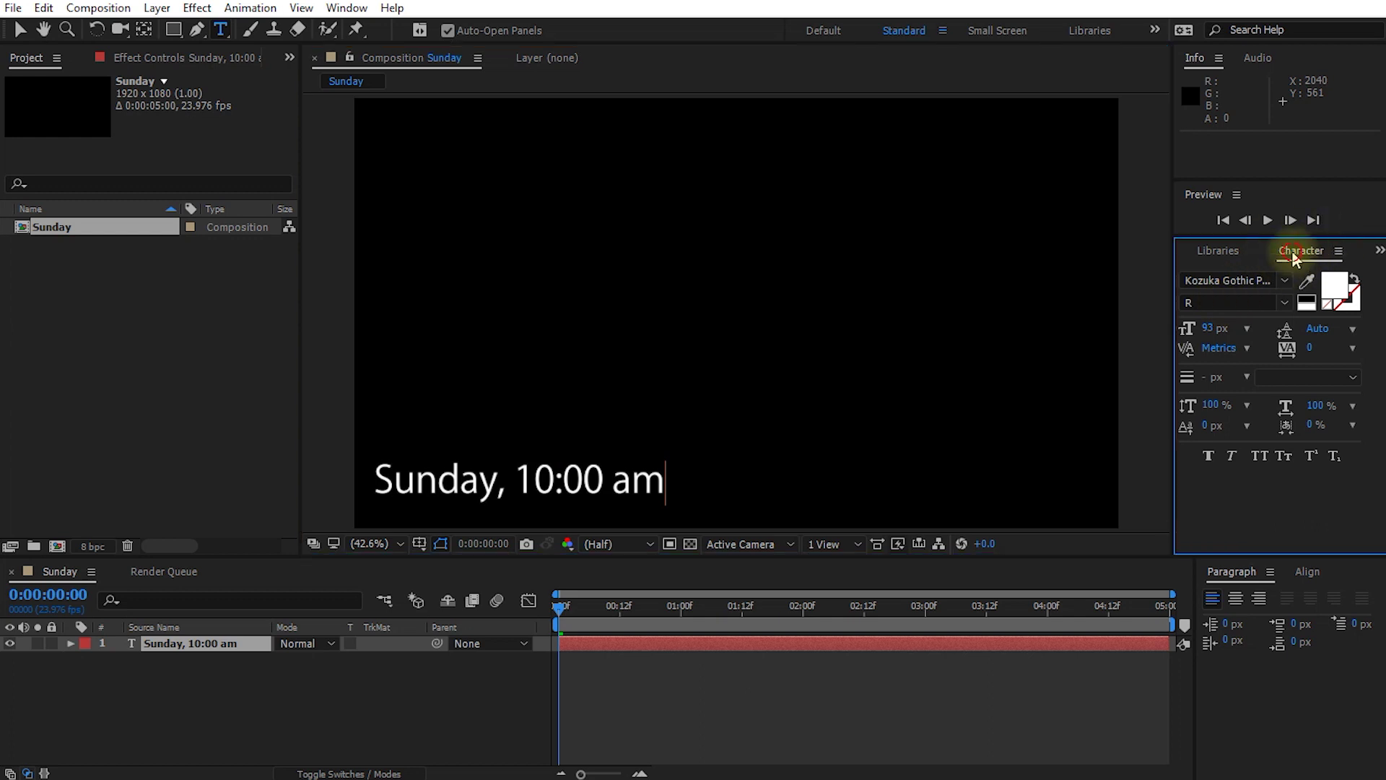
{"action": "left_click", "coordinate": [335, 10]}
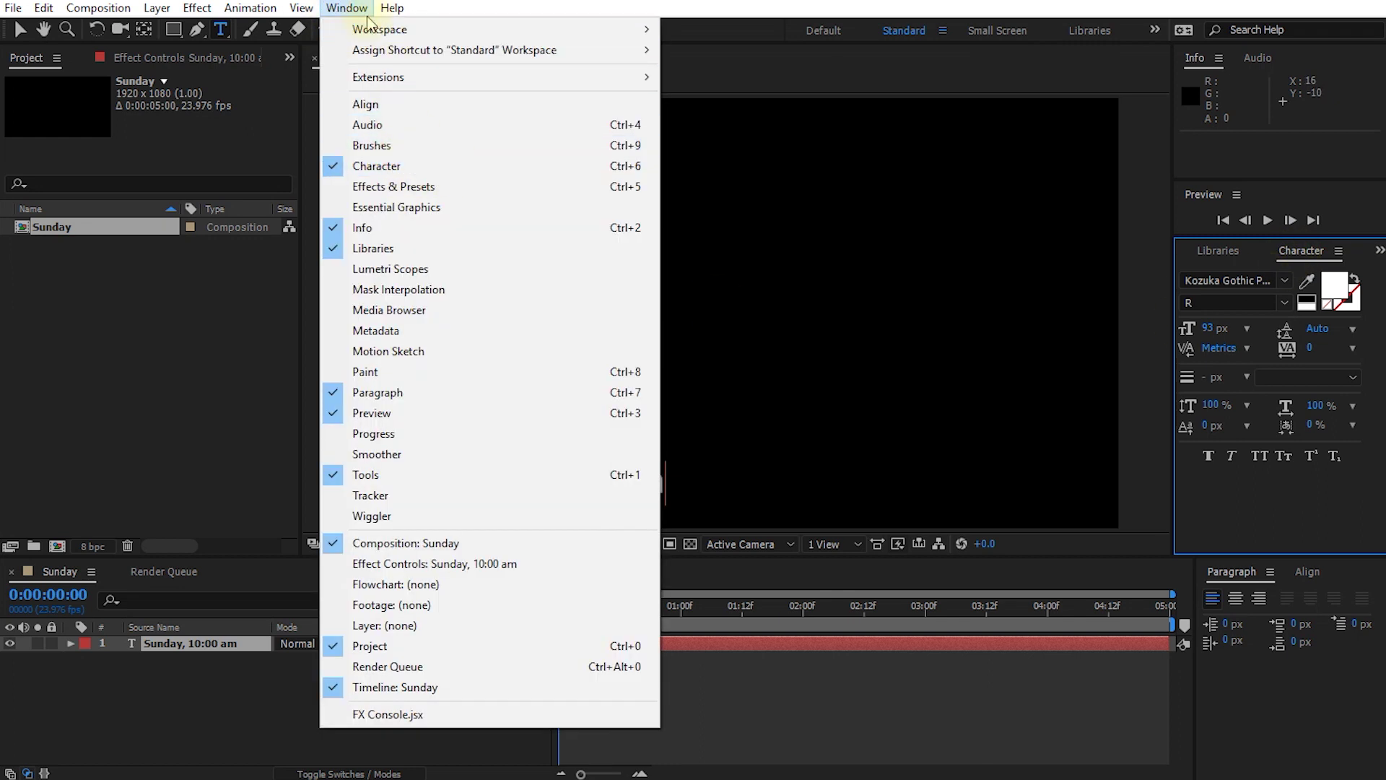
{"action": "left_click", "coordinate": [350, 10]}
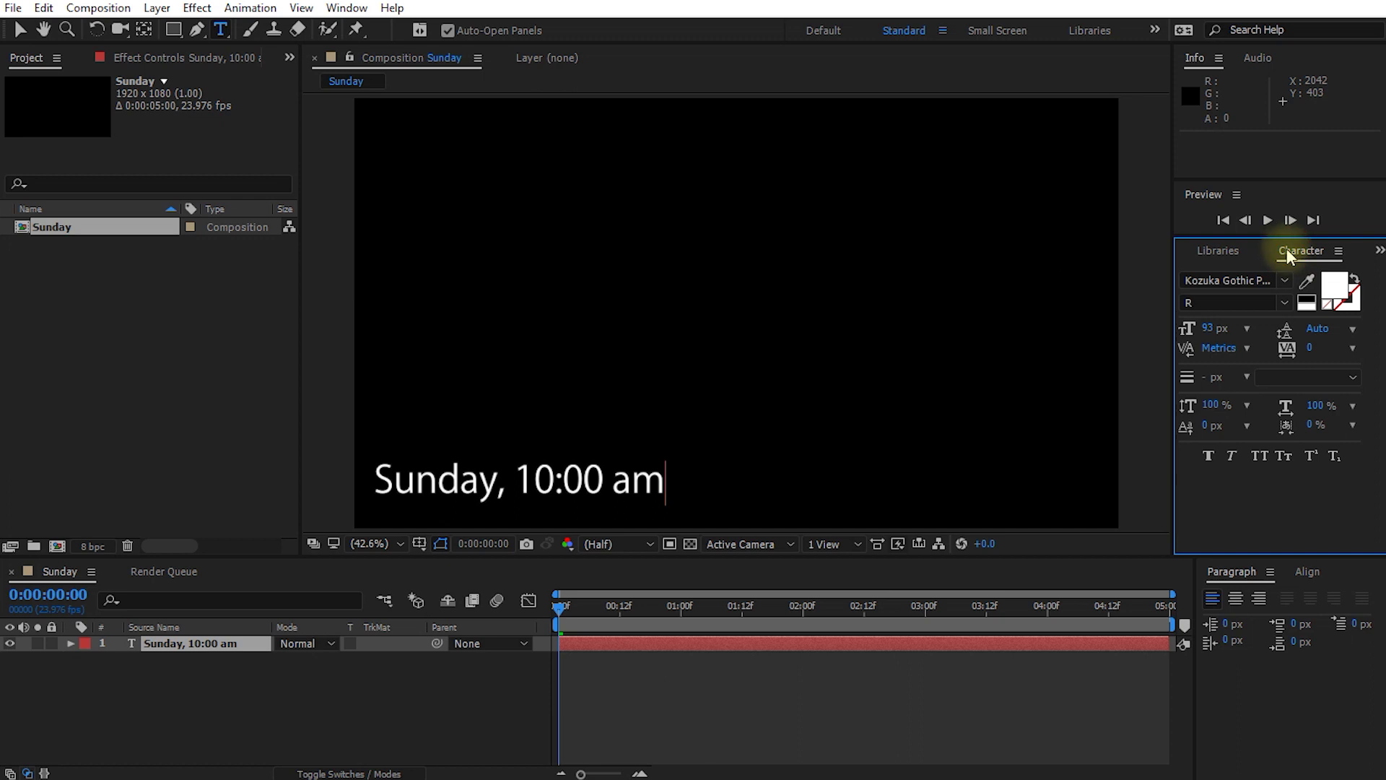
{"action": "left_click", "coordinate": [1198, 280]}
{"action": "left_click", "coordinate": [1204, 301]}
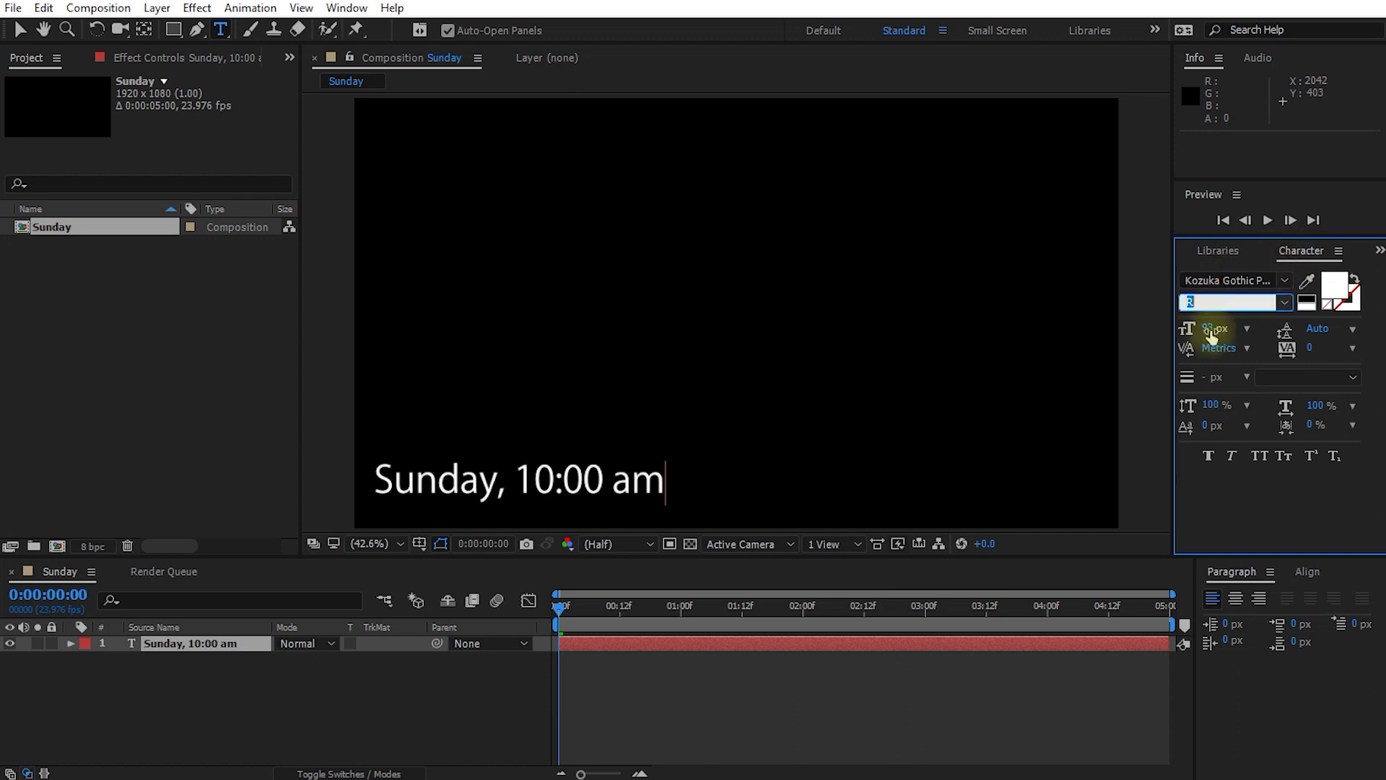
- Select all the title text and enlarge it to 107 px
{"action": "left_click", "coordinate": [653, 484]}
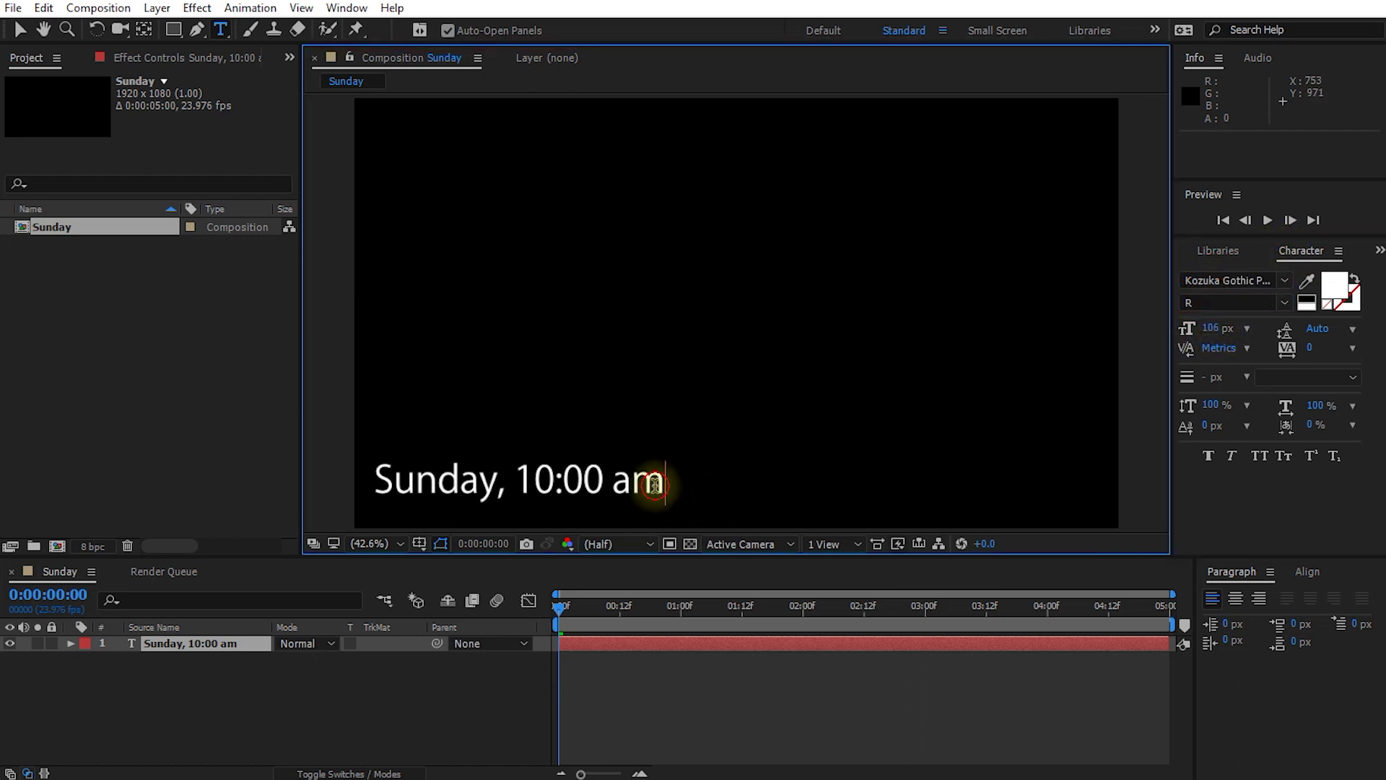
{"action": "key", "text": "ctrl+a"}
{"action": "mouse_move", "coordinate": [1208, 330]}
{"action": "left_mouse_down"}
{"action": "mouse_move", "coordinate": [1232, 325]}
{"action": "mouse_move", "coordinate": [1220, 333]}
{"action": "left_mouse_up"}
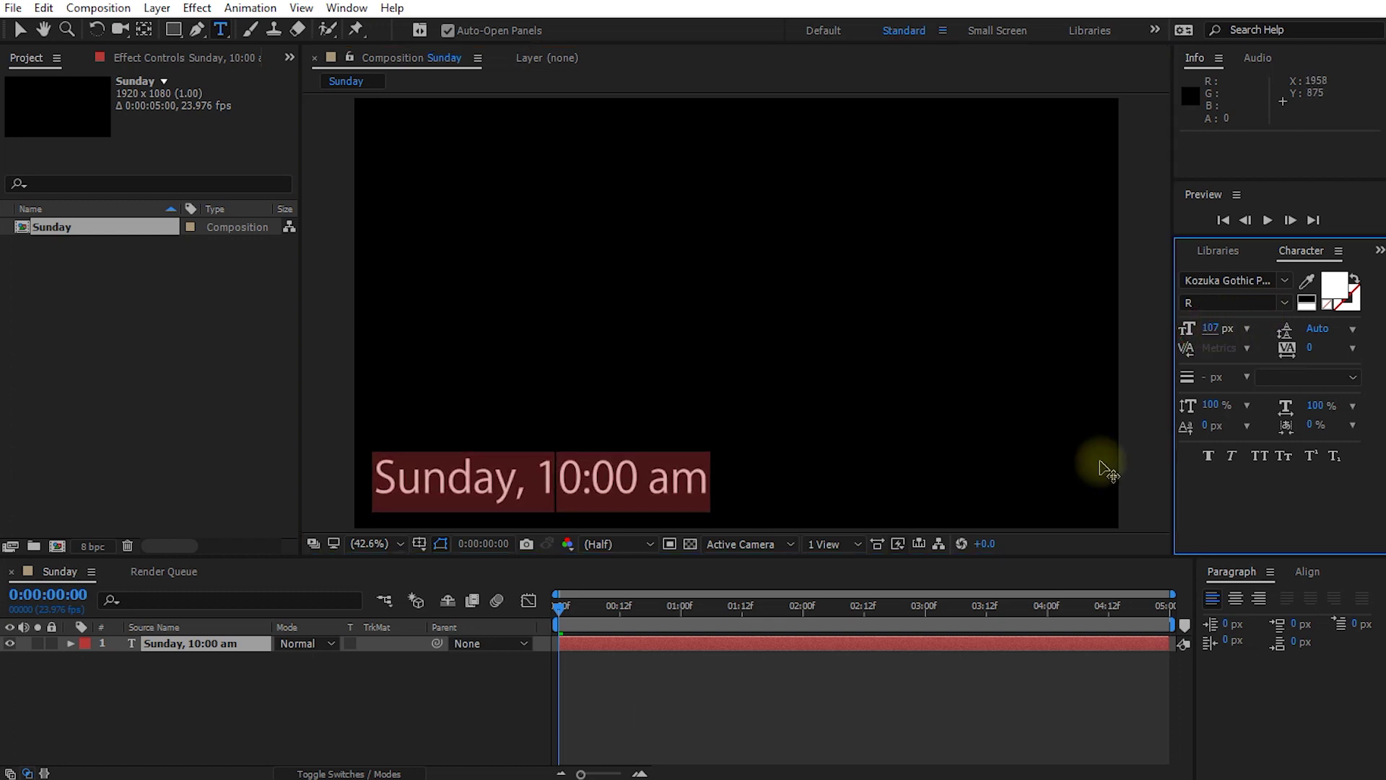
{"action": "left_click", "coordinate": [595, 695]}
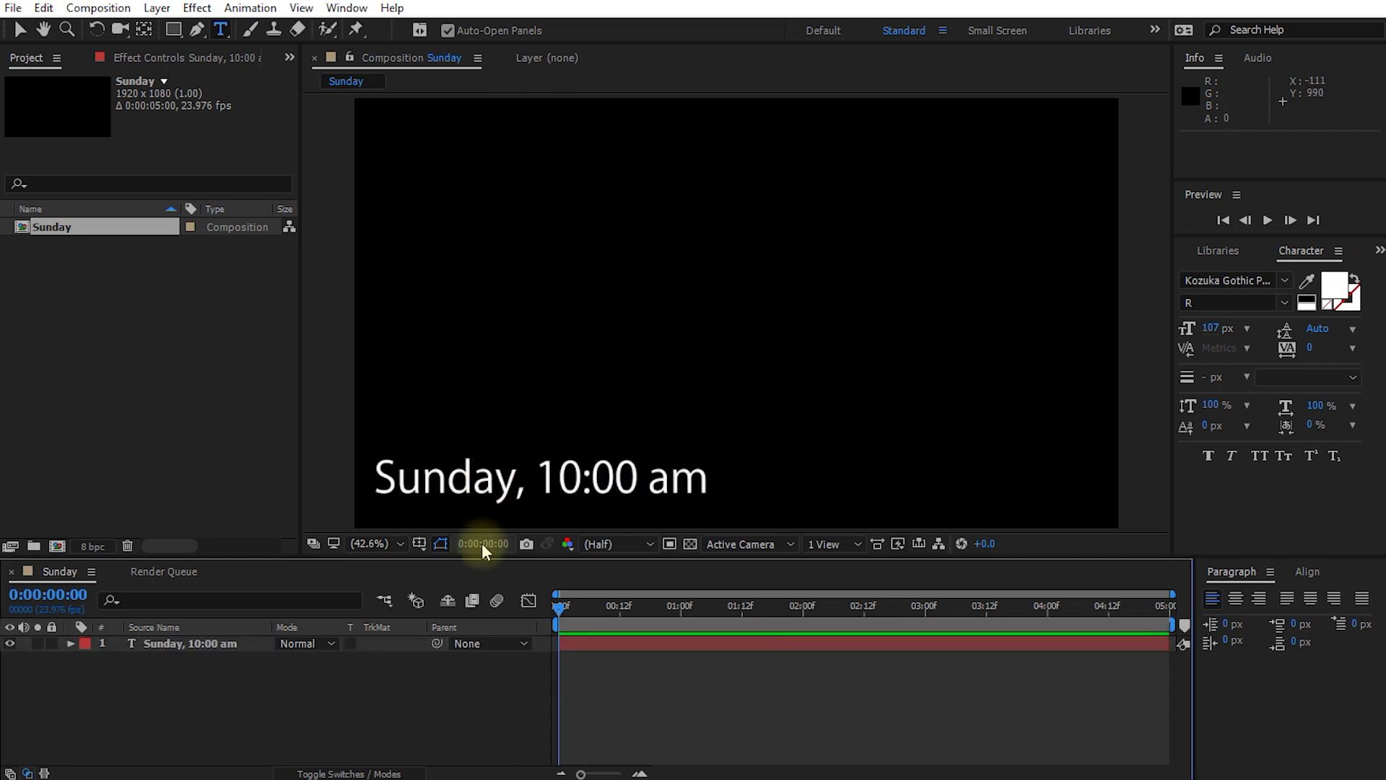
{"action": "left_click", "coordinate": [218, 644]}
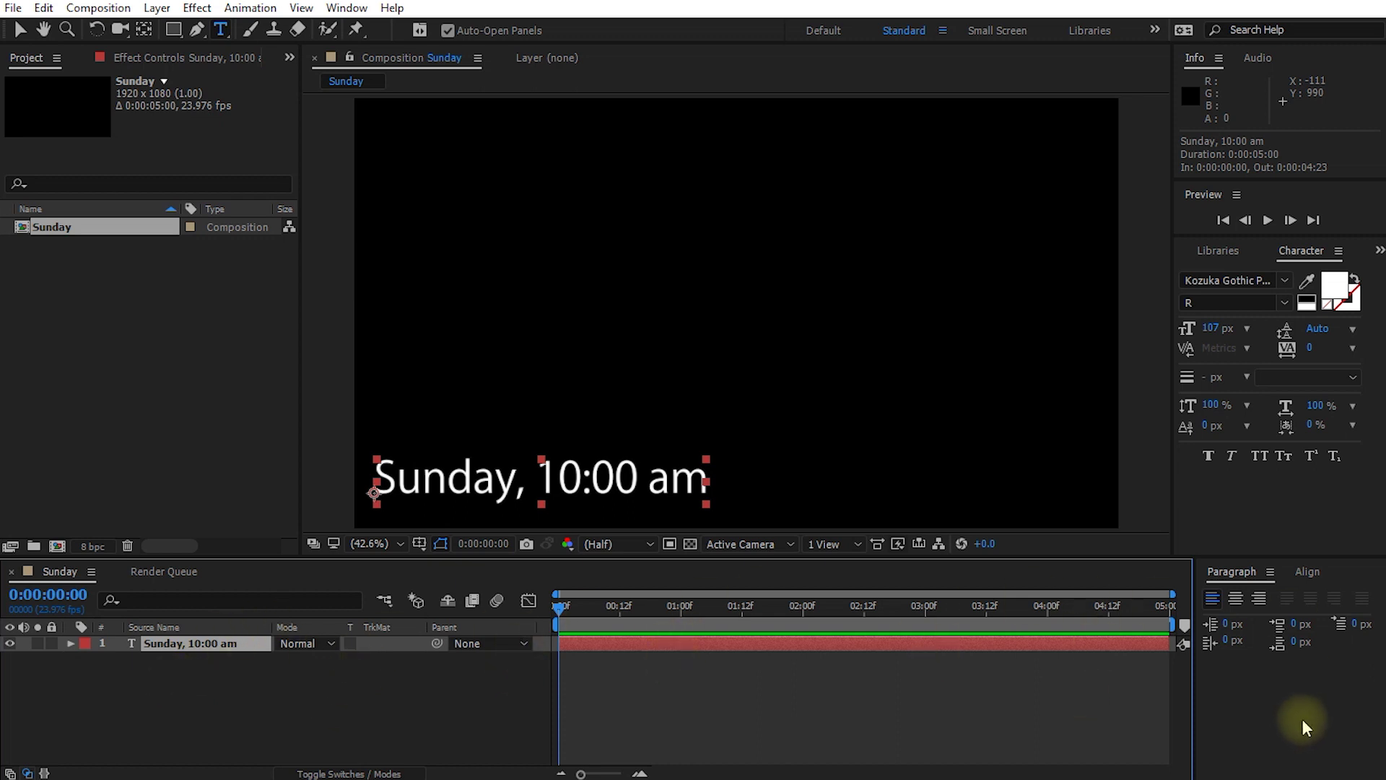
- Nudge the title toward the lower-left corner and shrink it to 88 px
{"action": "left_click", "coordinate": [20, 34]}
{"action": "left_click_drag", "start_coordinate": [462, 481], "coordinate": [454, 499]}
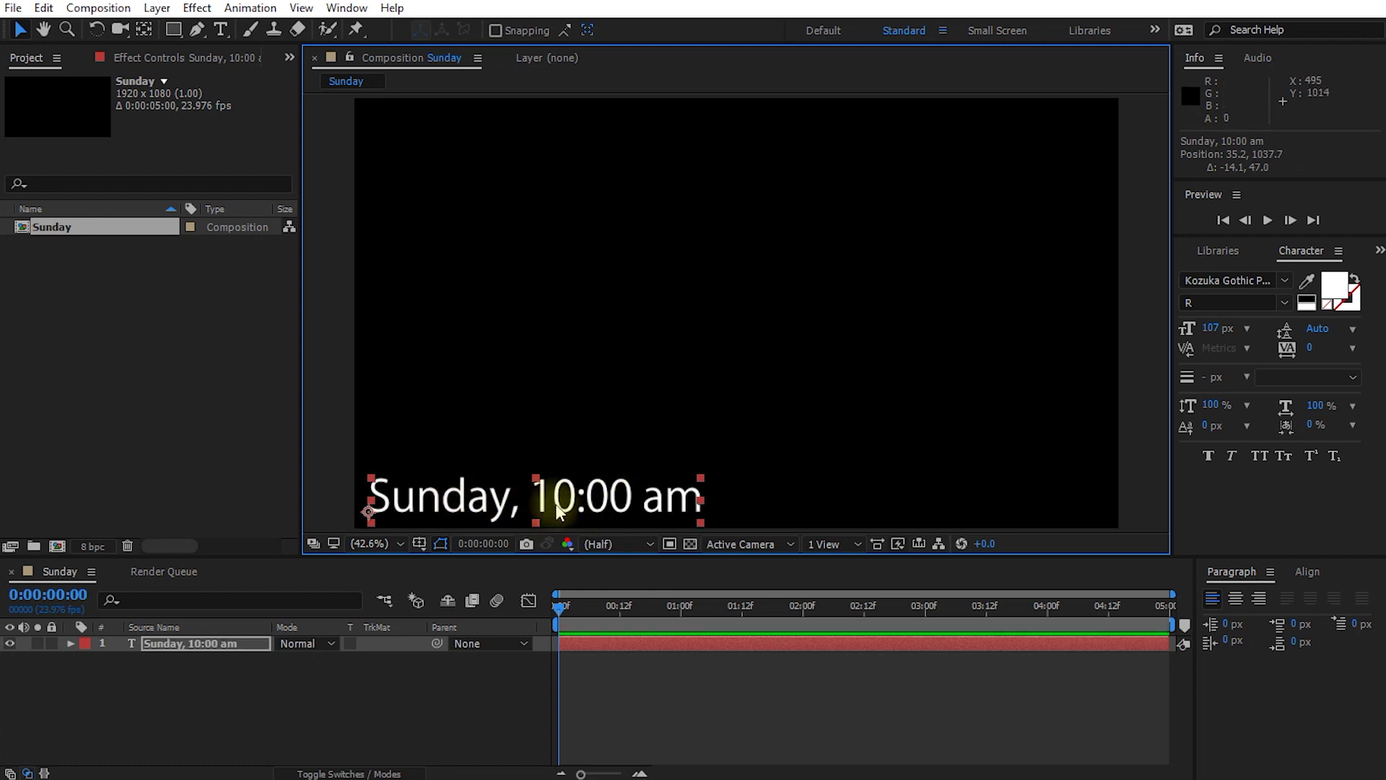
{"action": "left_click_drag", "start_coordinate": [1211, 332], "coordinate": [1191, 334]}
{"action": "left_click_drag", "start_coordinate": [553, 509], "coordinate": [538, 503]}
{"action": "left_click", "coordinate": [599, 664]}
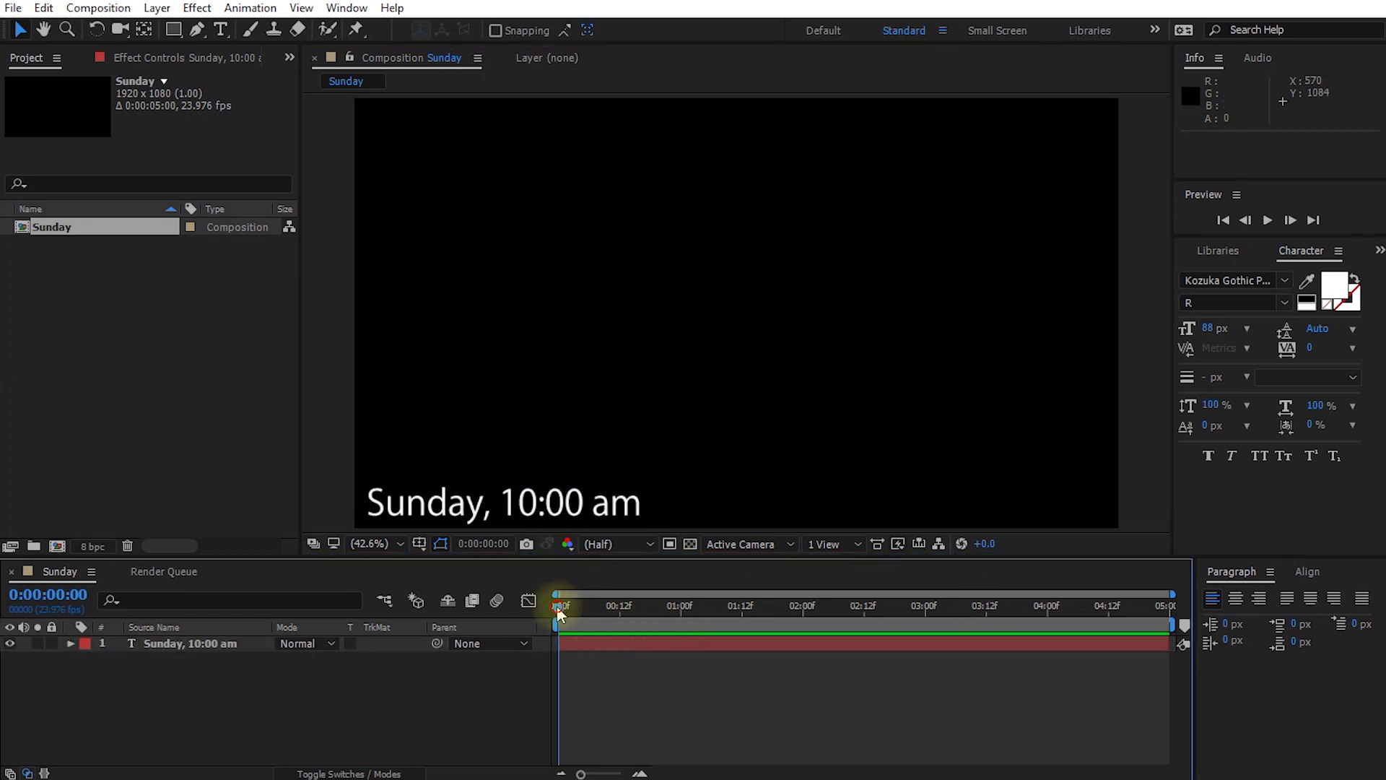
{"action": "mouse_move", "coordinate": [561, 610]}
{"action": "left_mouse_down"}
{"action": "mouse_move", "coordinate": [1081, 631]}
{"action": "mouse_move", "coordinate": [606, 626]}
{"action": "mouse_move", "coordinate": [1195, 598]}
{"action": "mouse_move", "coordinate": [659, 619]}
{"action": "mouse_move", "coordinate": [1093, 610]}
{"action": "mouse_move", "coordinate": [906, 626]}
{"action": "mouse_move", "coordinate": [730, 607]}
{"action": "mouse_move", "coordinate": [656, 616]}
{"action": "mouse_move", "coordinate": [648, 633]}
{"action": "mouse_move", "coordinate": [653, 608]}
{"action": "mouse_move", "coordinate": [561, 610]}
{"action": "left_mouse_up"}
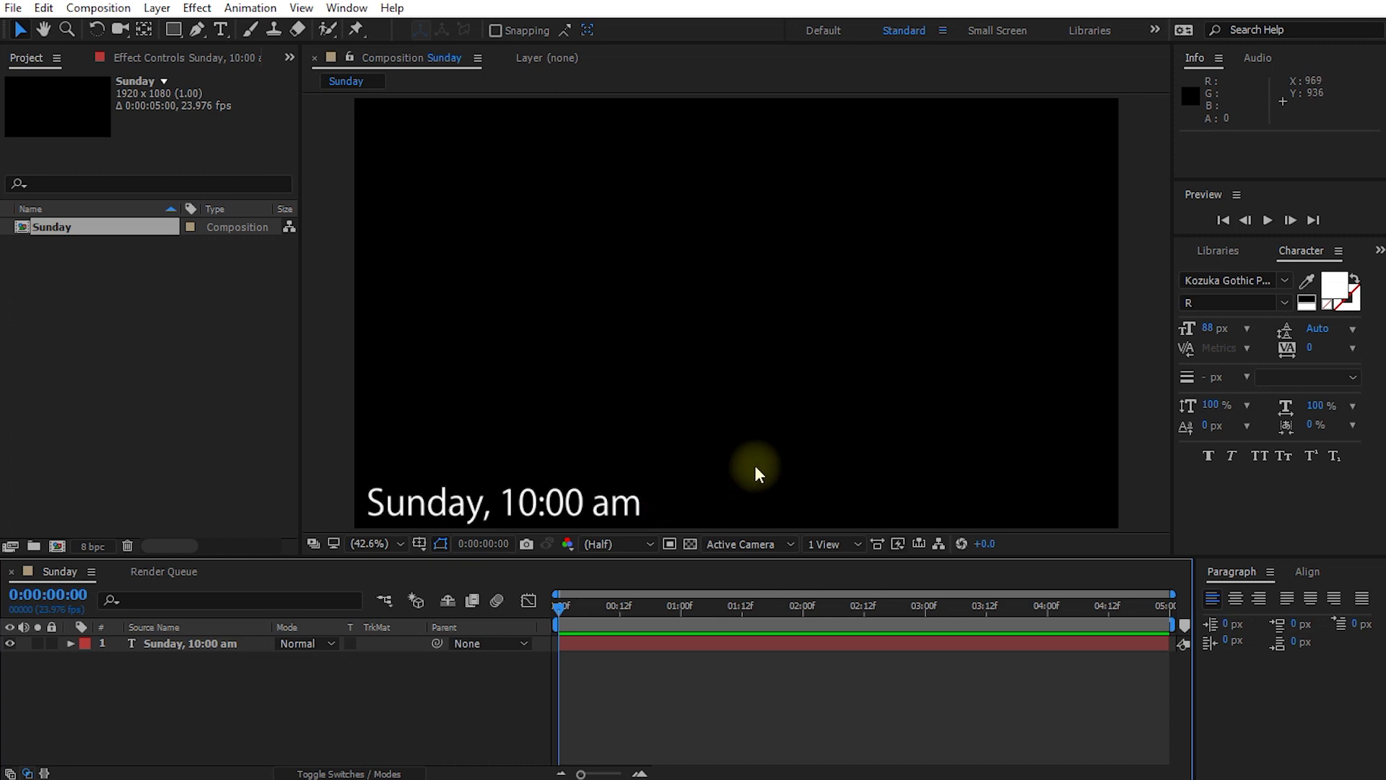
{"action": "left_click", "coordinate": [1220, 254]}
- Search Effects & Presets for 'typewri' and select the Typewriter preset under Animate In
{"action": "left_click", "coordinate": [1190, 251]}
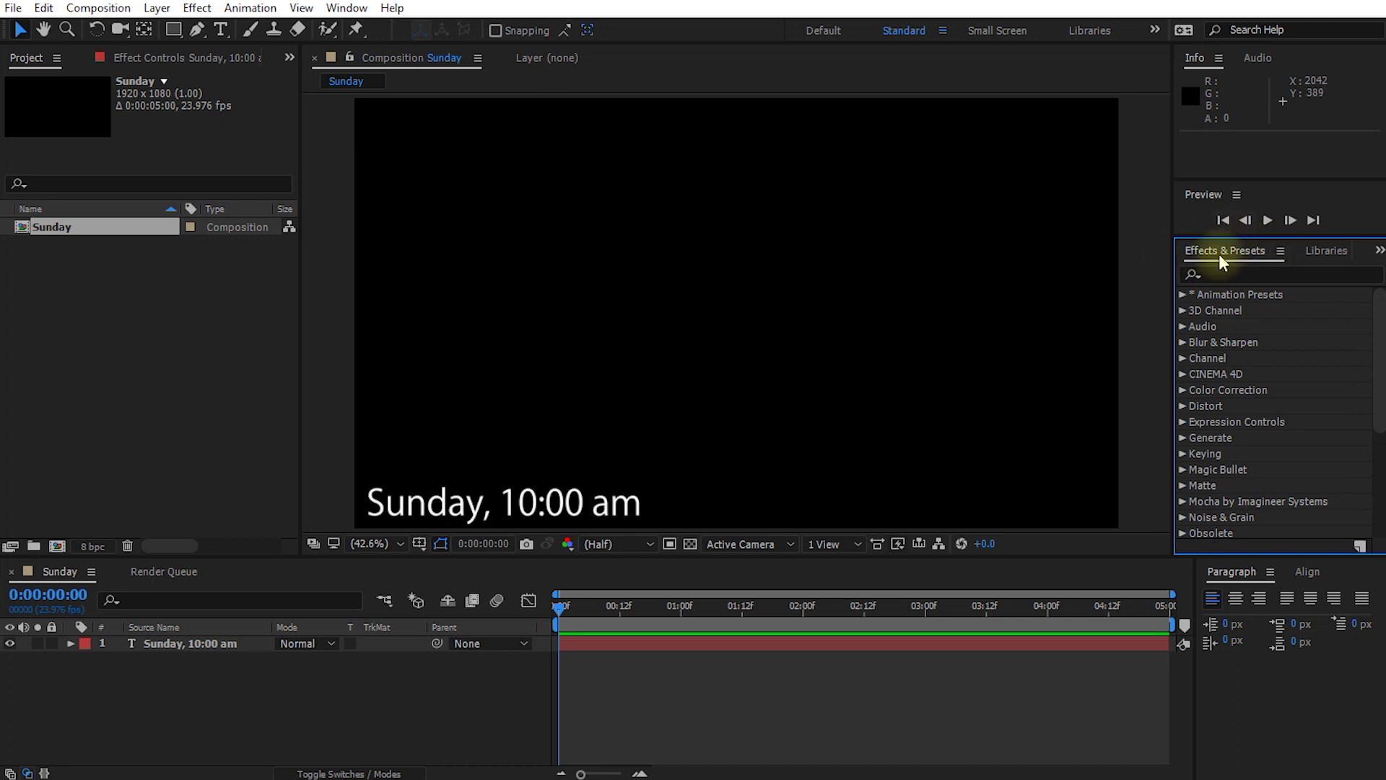
{"action": "left_click", "coordinate": [348, 8]}
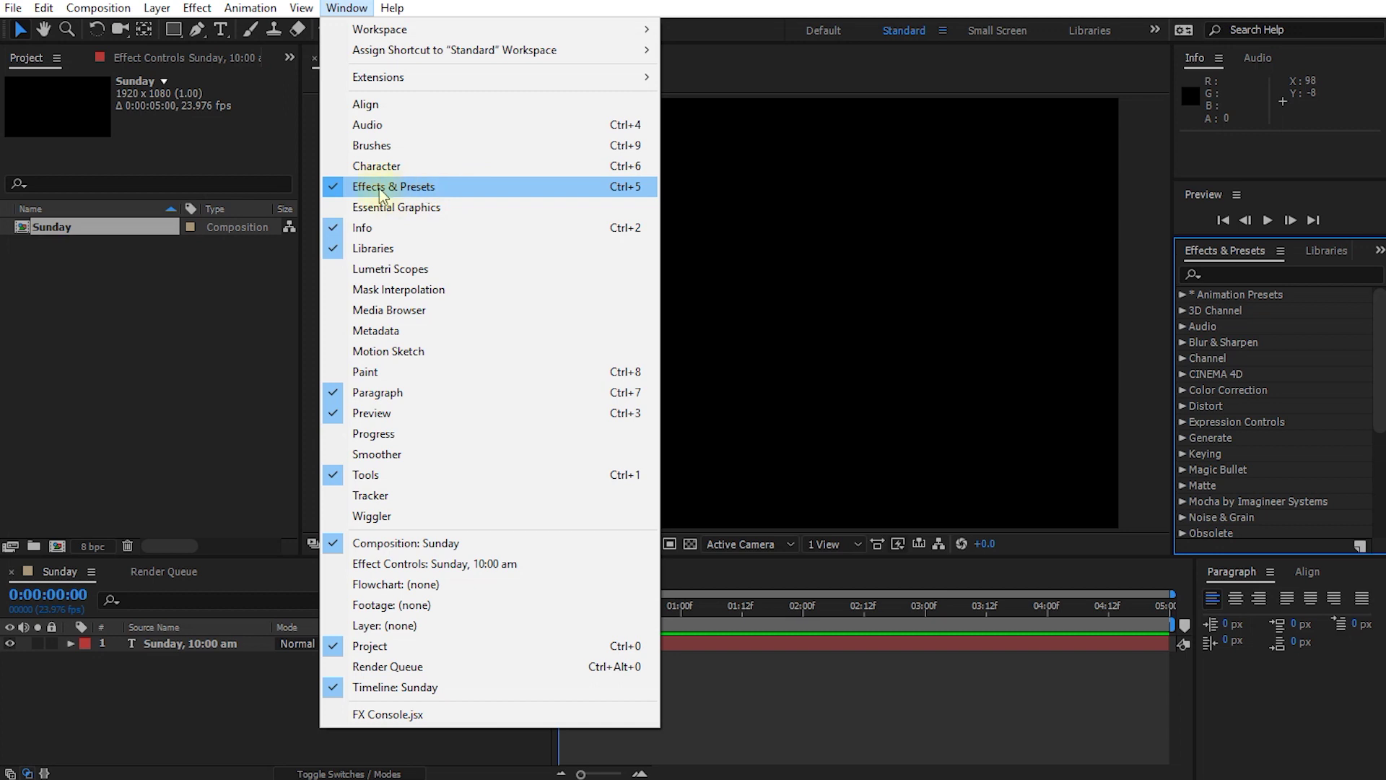
{"action": "left_click", "coordinate": [348, 8]}
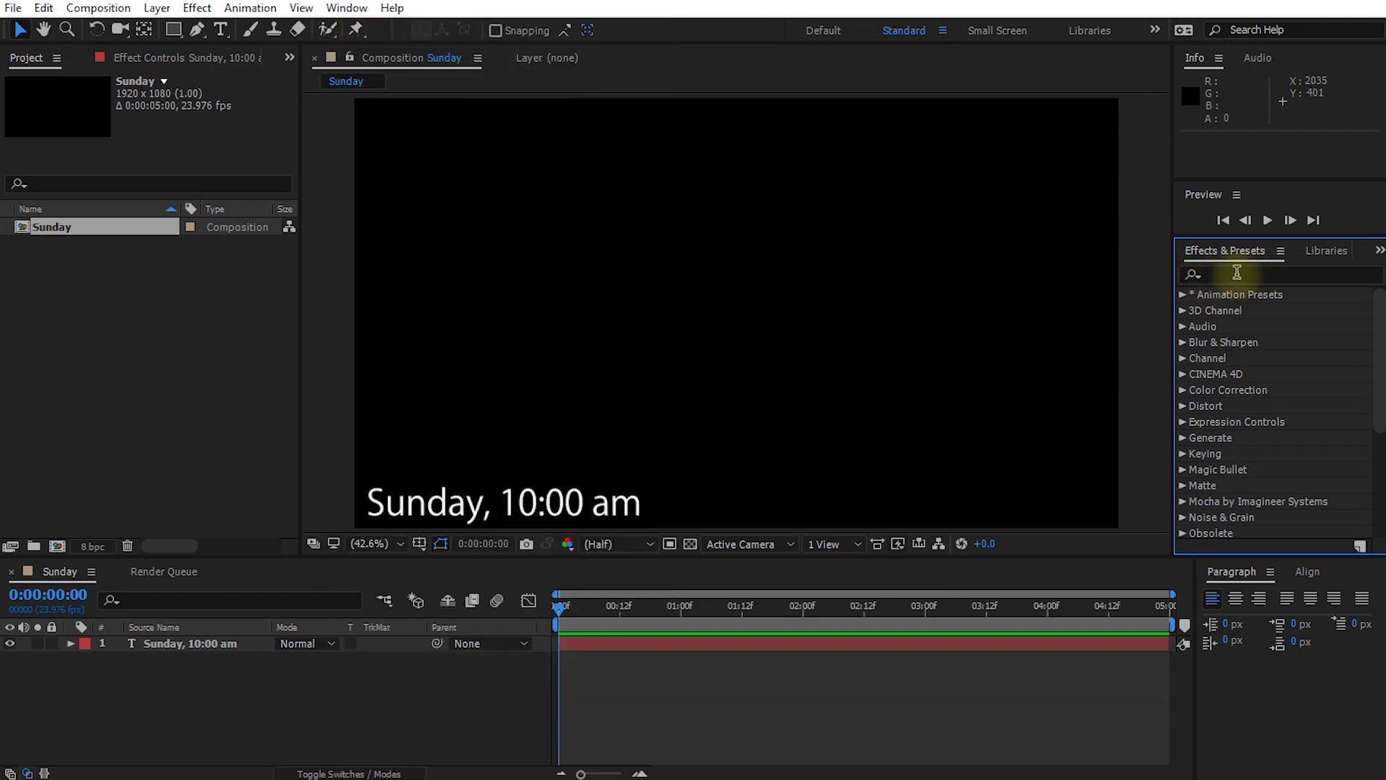
{"action": "left_click", "coordinate": [1232, 277]}
{"action": "left_click_drag", "start_coordinate": [1378, 346], "coordinate": [1381, 307]}
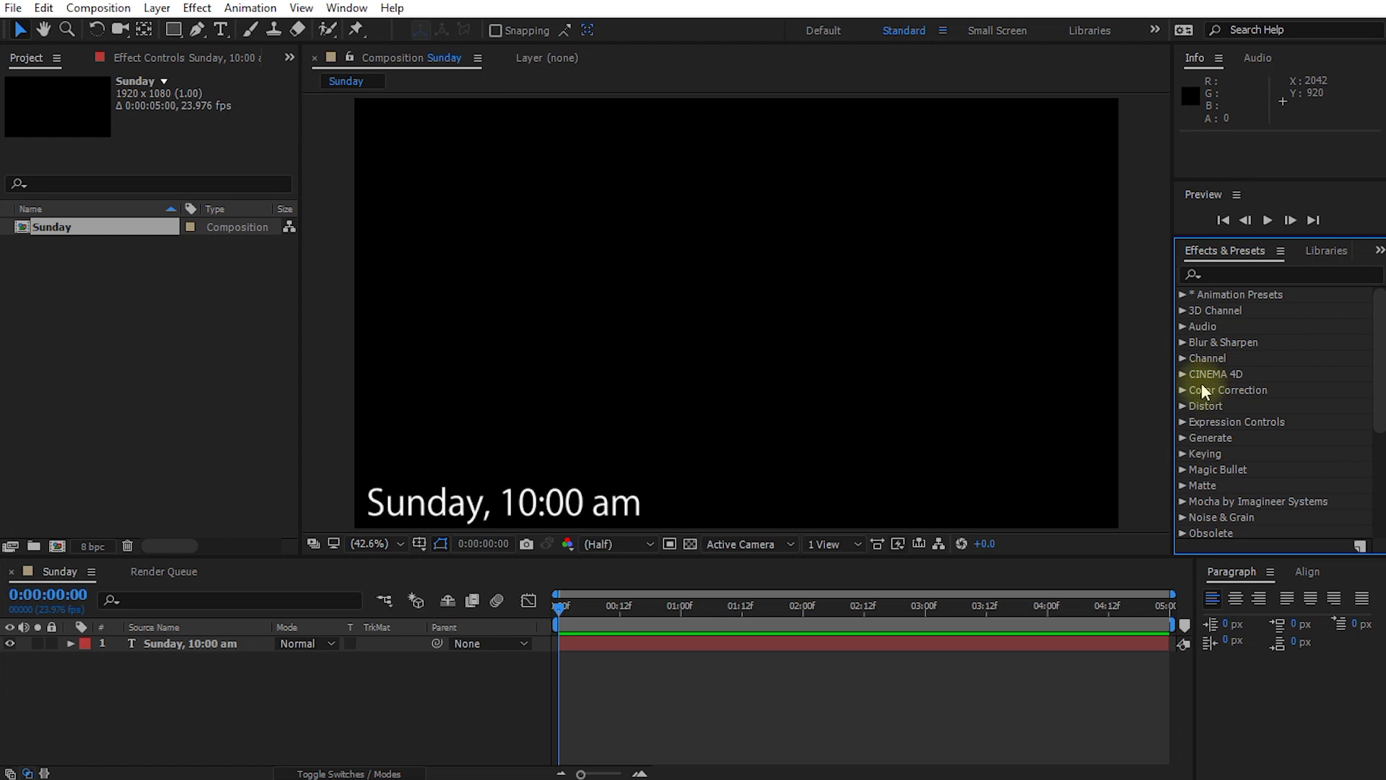
{"action": "left_click", "coordinate": [1216, 274]}
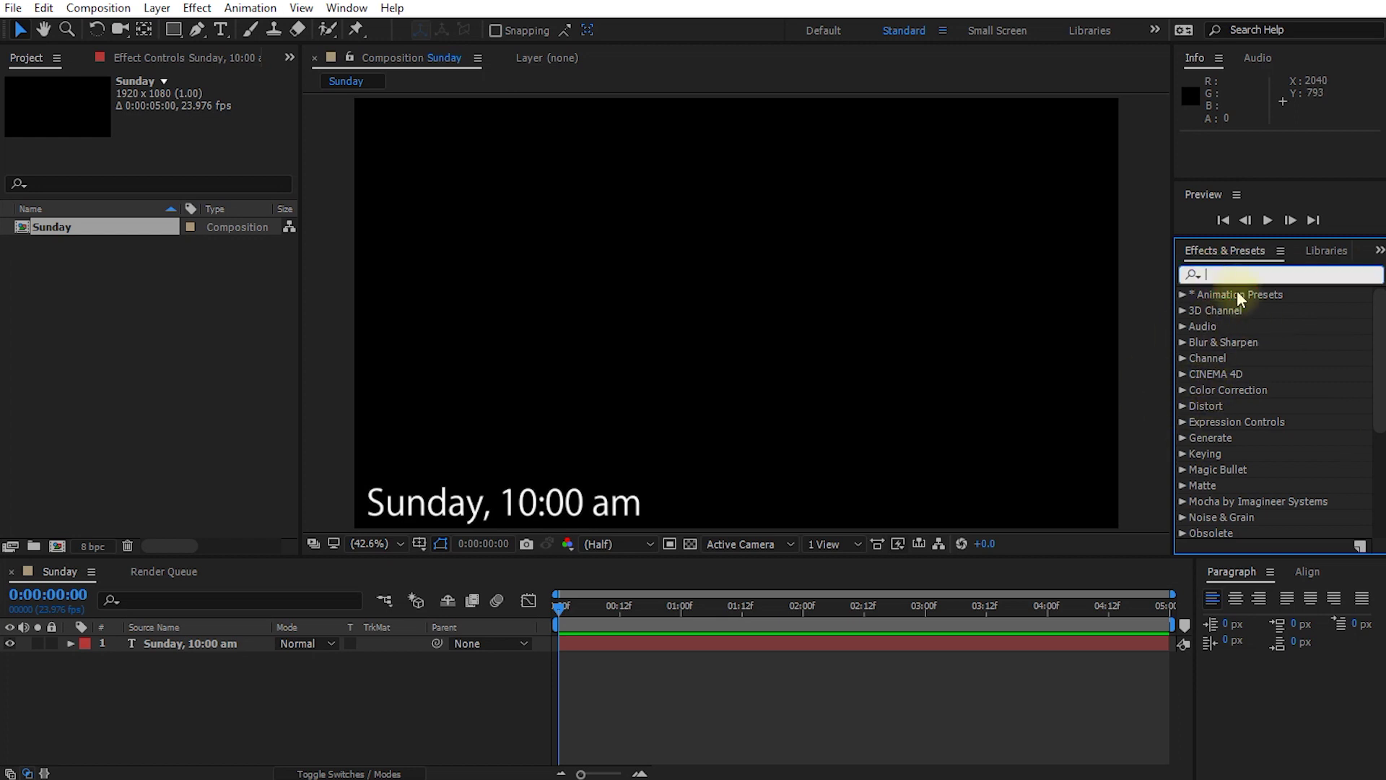
{"action": "type", "text": "typewri"}
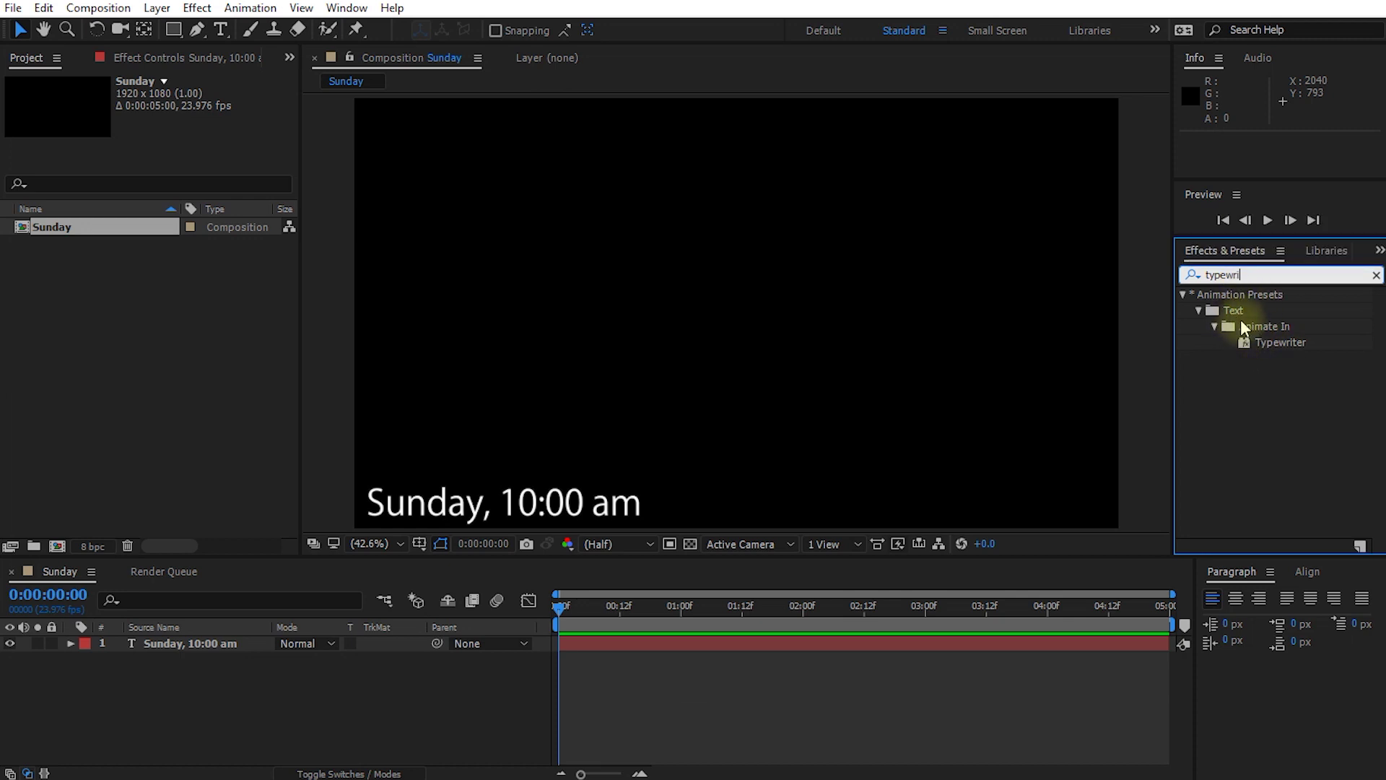
{"action": "left_click", "coordinate": [1268, 344]}
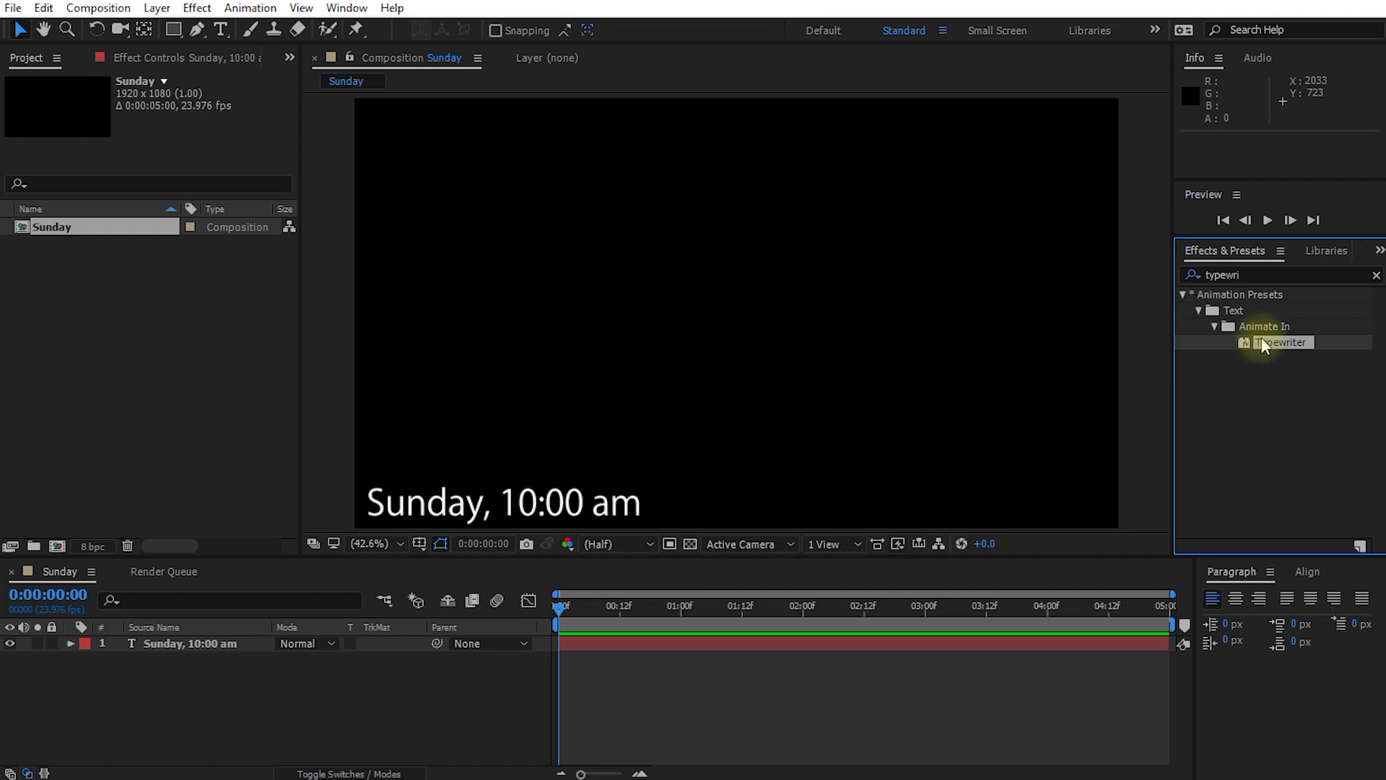
- Drop the Typewriter preset onto the 'Sunday, 10:00 am' text layer and scrub to check the type-on
{"action": "left_click_drag", "start_coordinate": [1273, 339], "coordinate": [197, 641]}
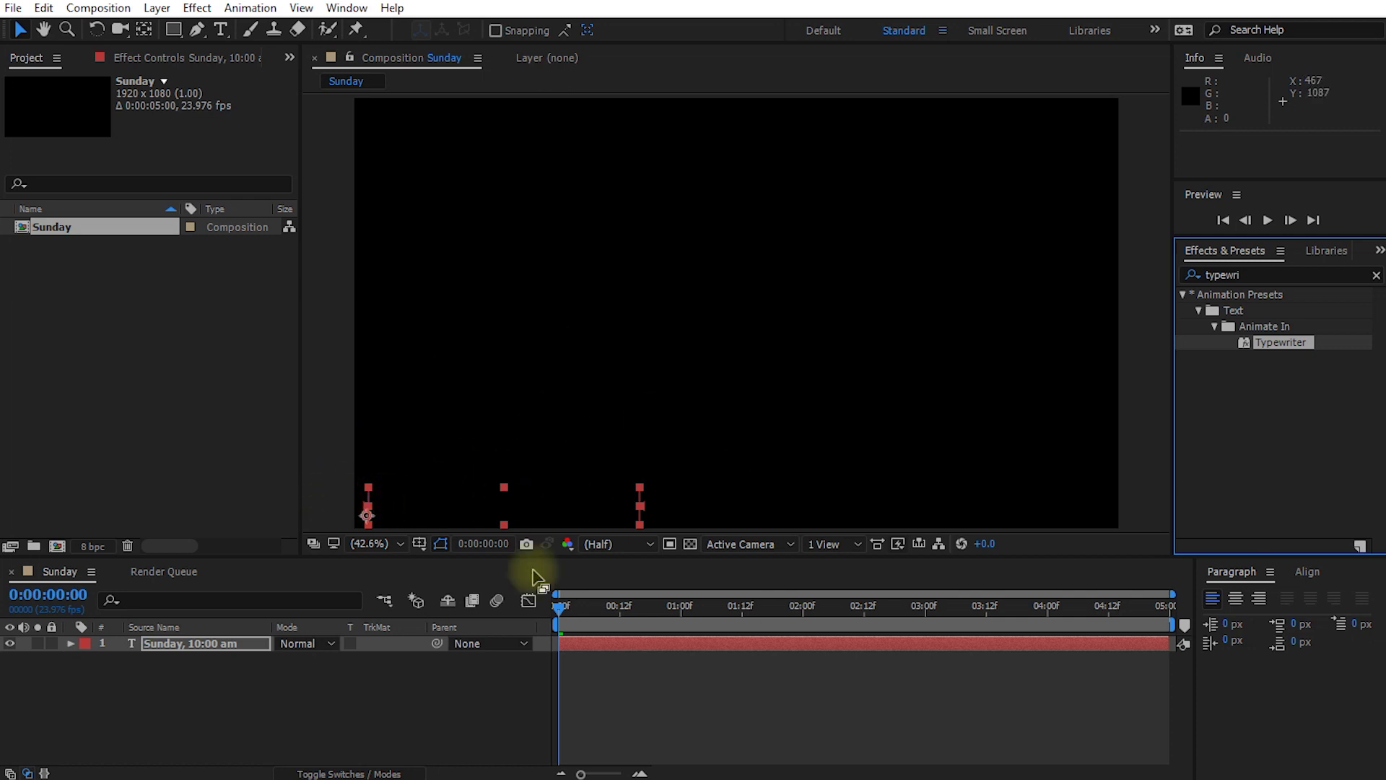
{"action": "left_click_drag", "start_coordinate": [556, 611], "coordinate": [764, 615]}
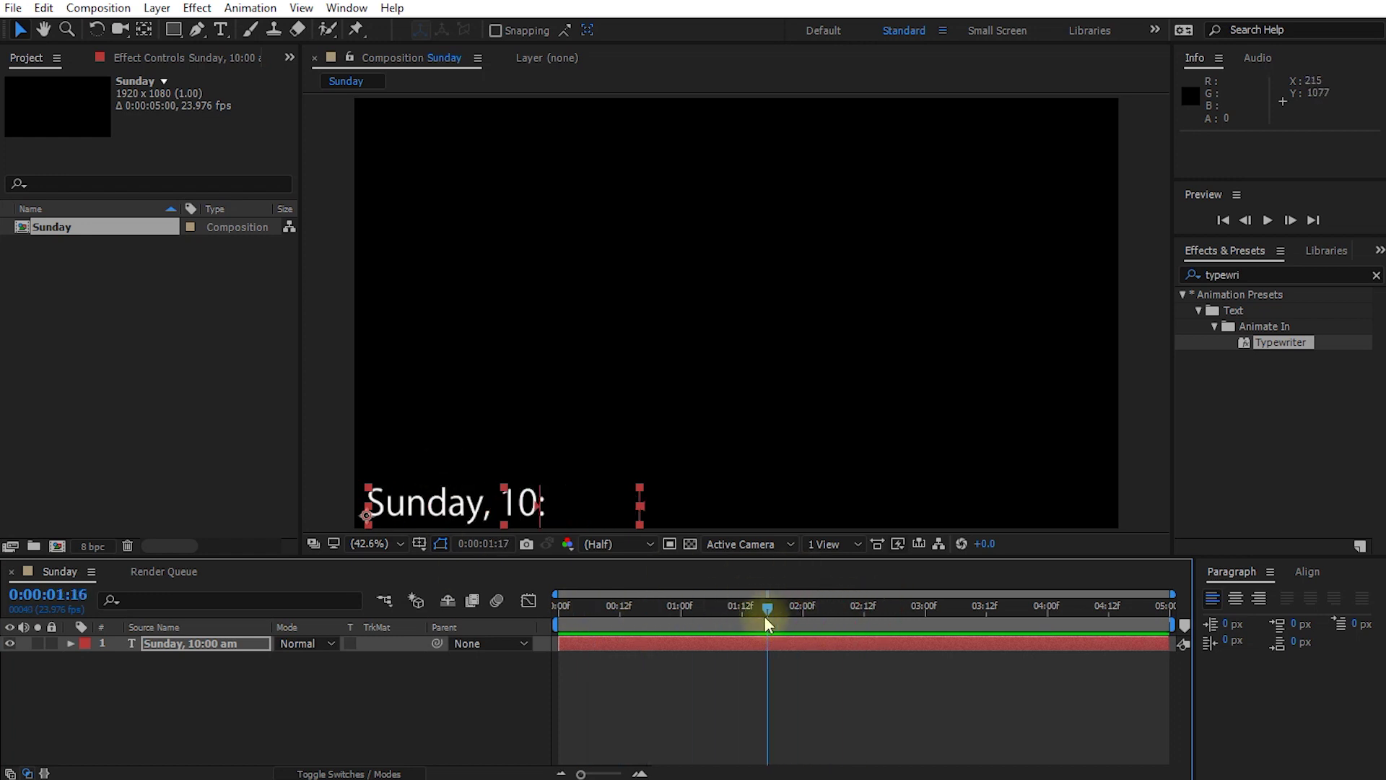
- Reveal the title's Start keyframes and move the fully typed keyframe to 0:00:01:12
{"action": "left_click", "coordinate": [217, 641]}
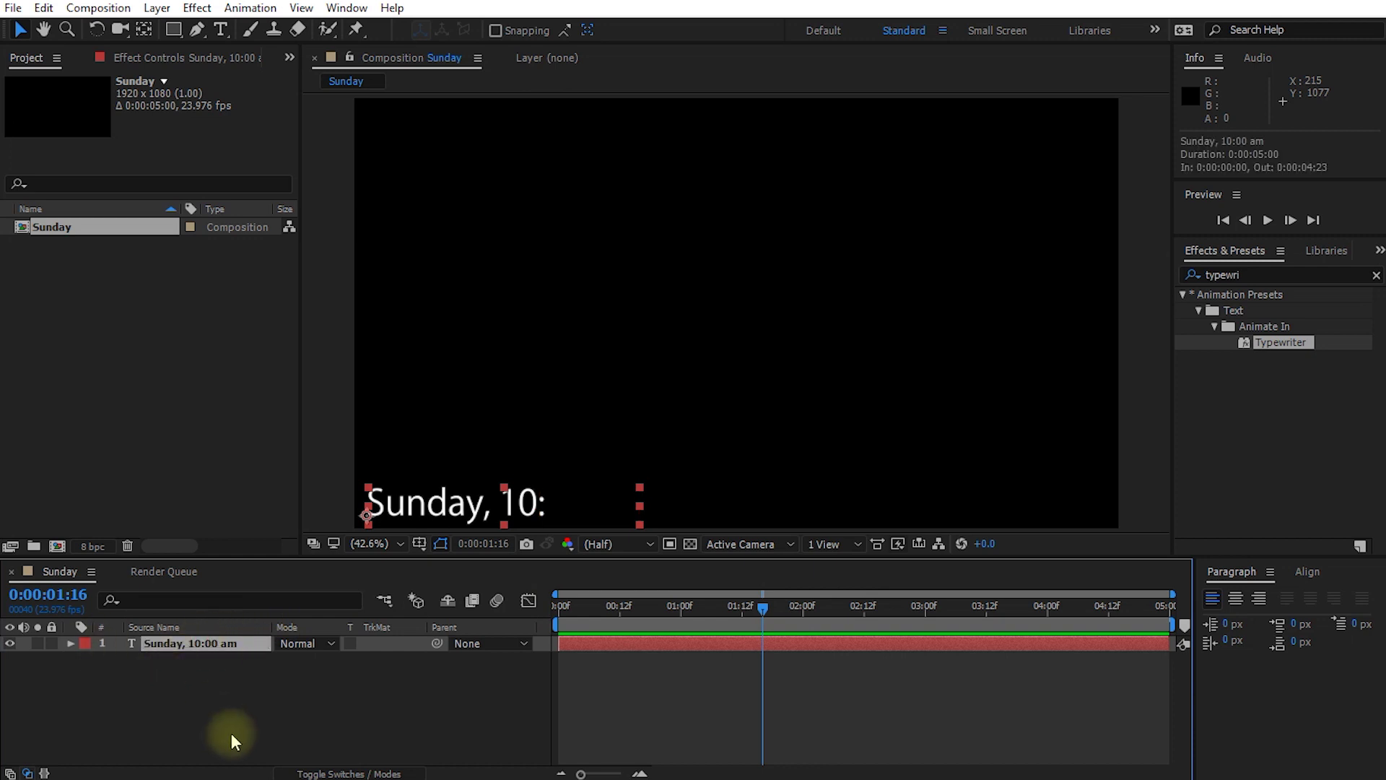
{"action": "key", "text": "u"}
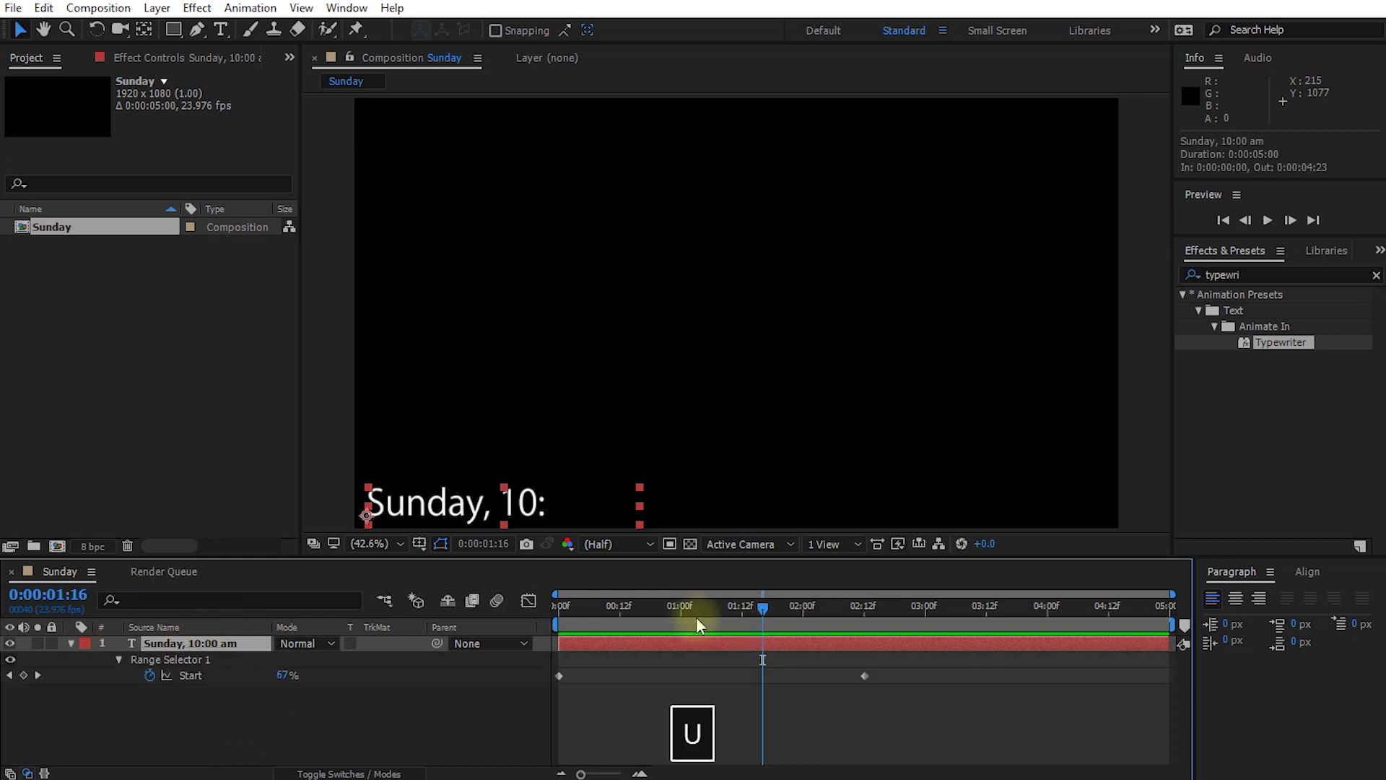
{"action": "left_click_drag", "start_coordinate": [697, 617], "coordinate": [743, 626]}
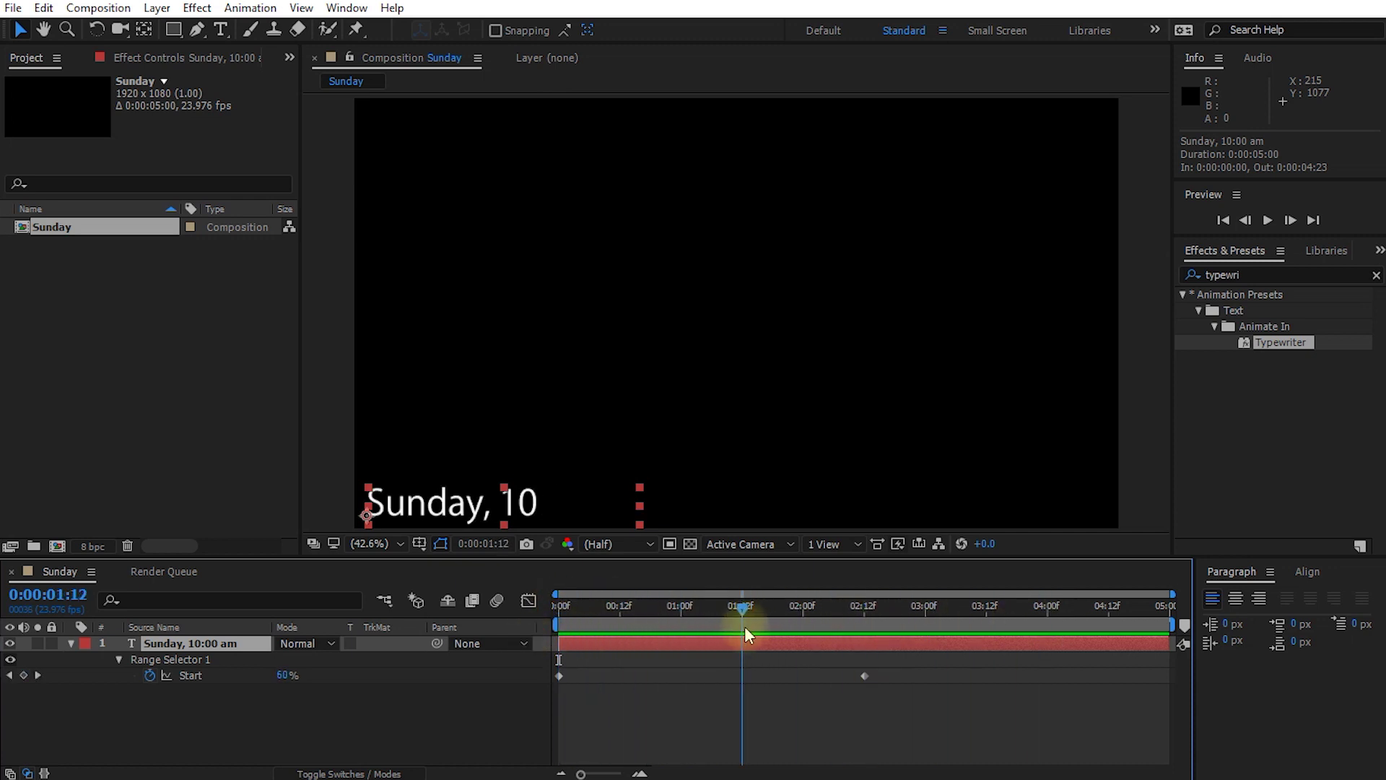
{"action": "left_click_drag", "start_coordinate": [864, 675], "coordinate": [742, 676]}
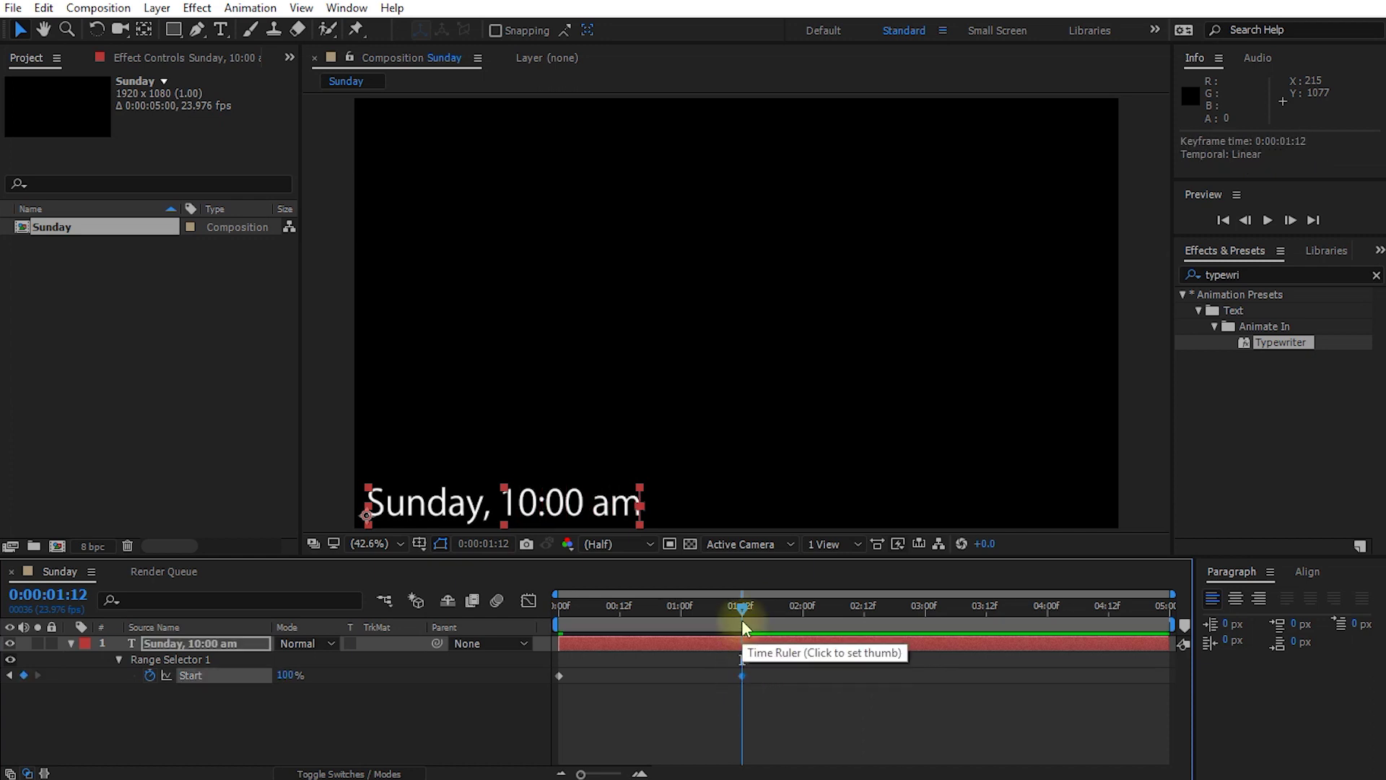
{"action": "left_click_drag", "start_coordinate": [742, 620], "coordinate": [1136, 614]}
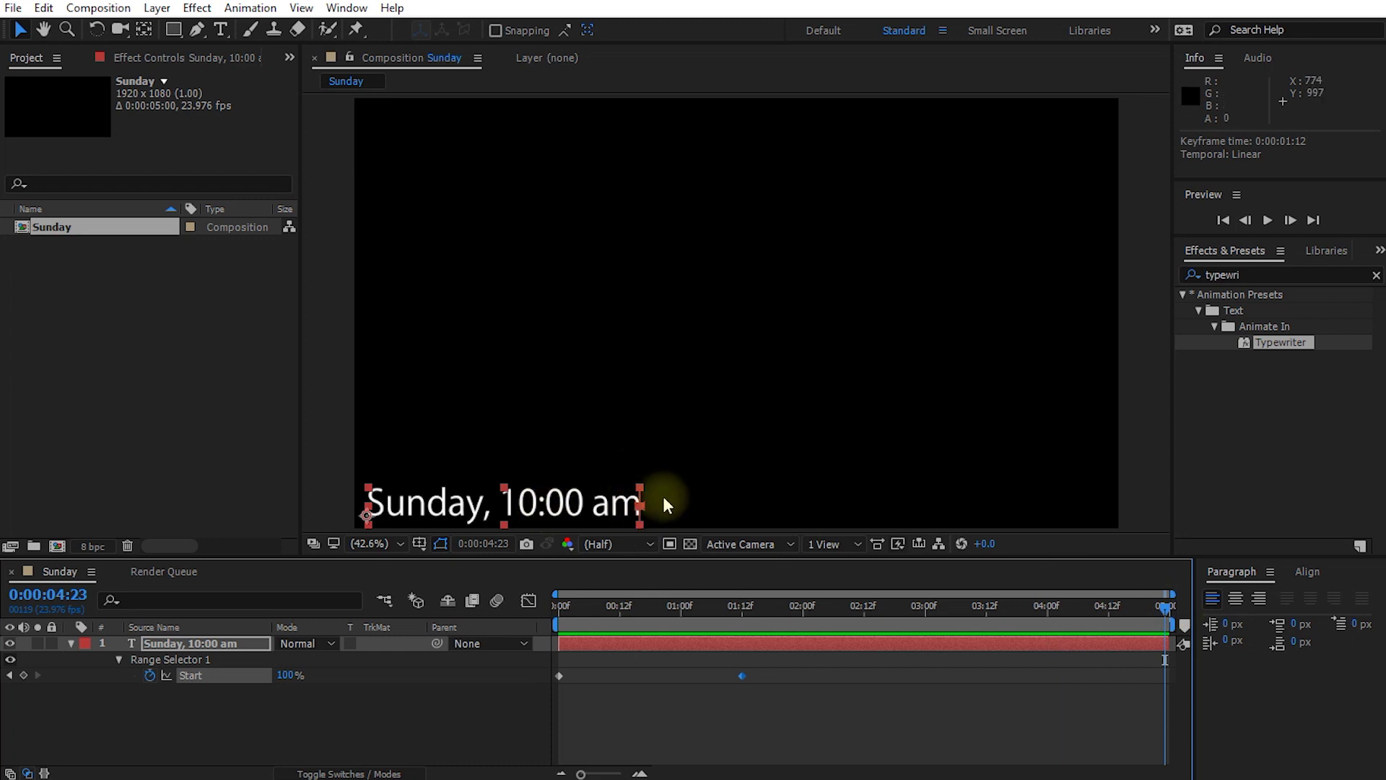
- Paste a copy of the 100% Start keyframe at 0:00:04:00 to hold the full title
{"action": "left_click_drag", "start_coordinate": [1137, 608], "coordinate": [1050, 635]}
{"action": "left_click_drag", "start_coordinate": [773, 699], "coordinate": [717, 670]}
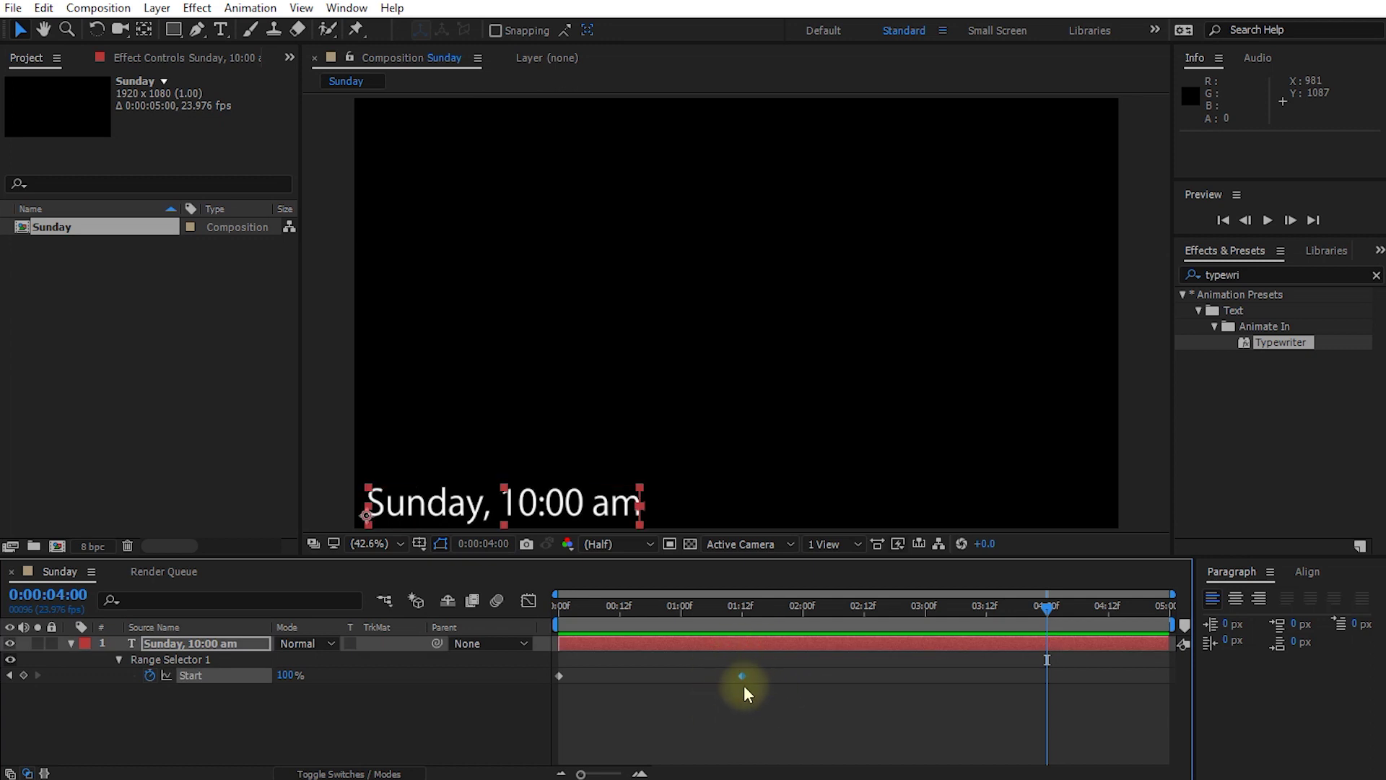
{"action": "key", "text": "ctrl+c"}
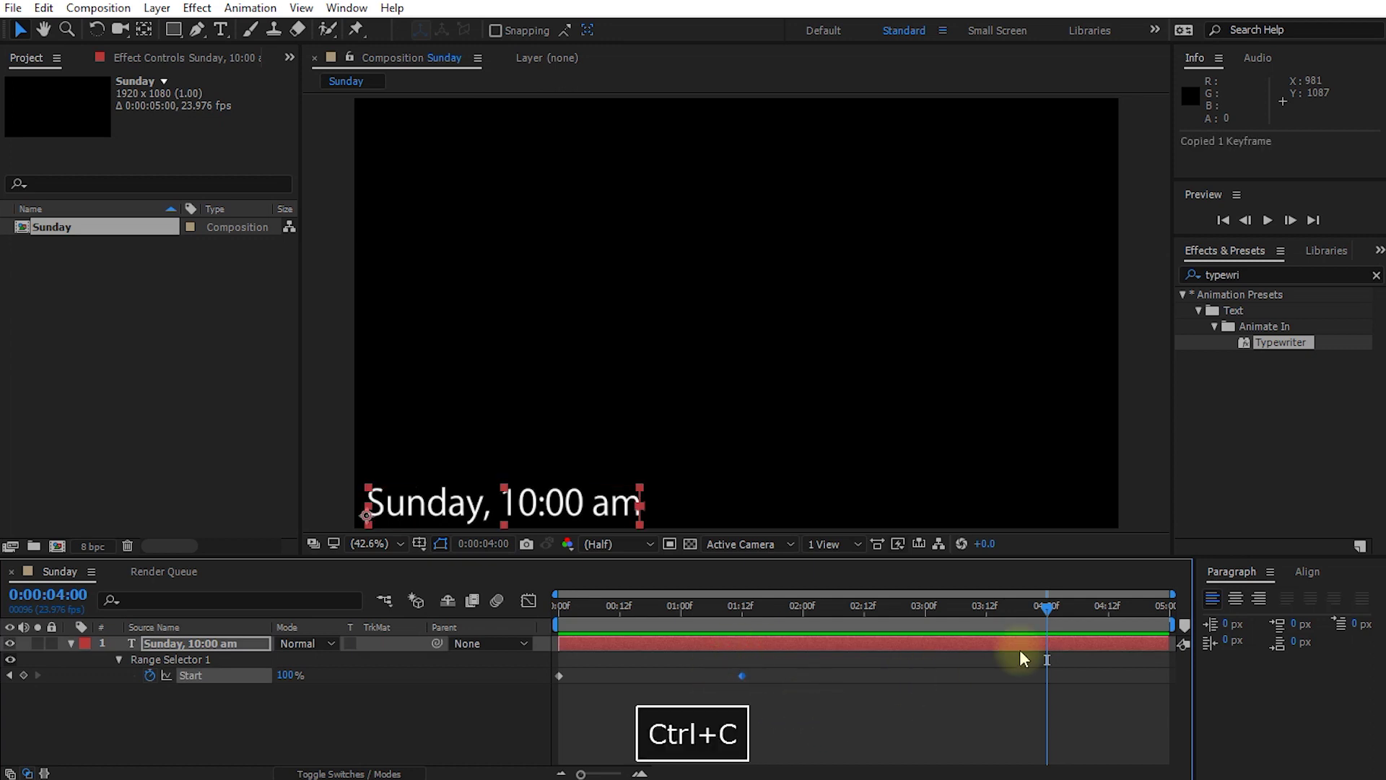
{"action": "key", "text": "ctrl+v"}
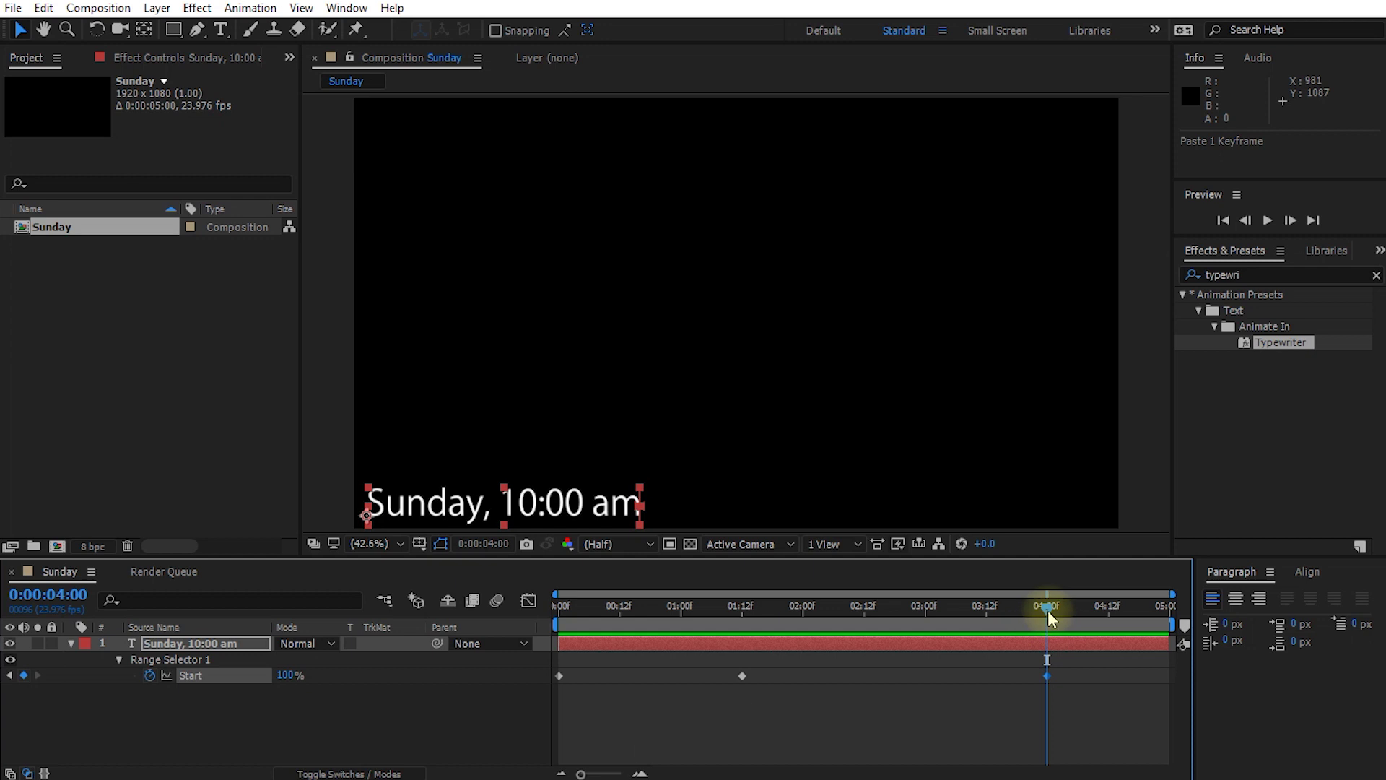
- Paste the 0% Start keyframe at 0:00:04:23 so the title disappears by the end
{"action": "left_click_drag", "start_coordinate": [1049, 609], "coordinate": [1167, 611]}
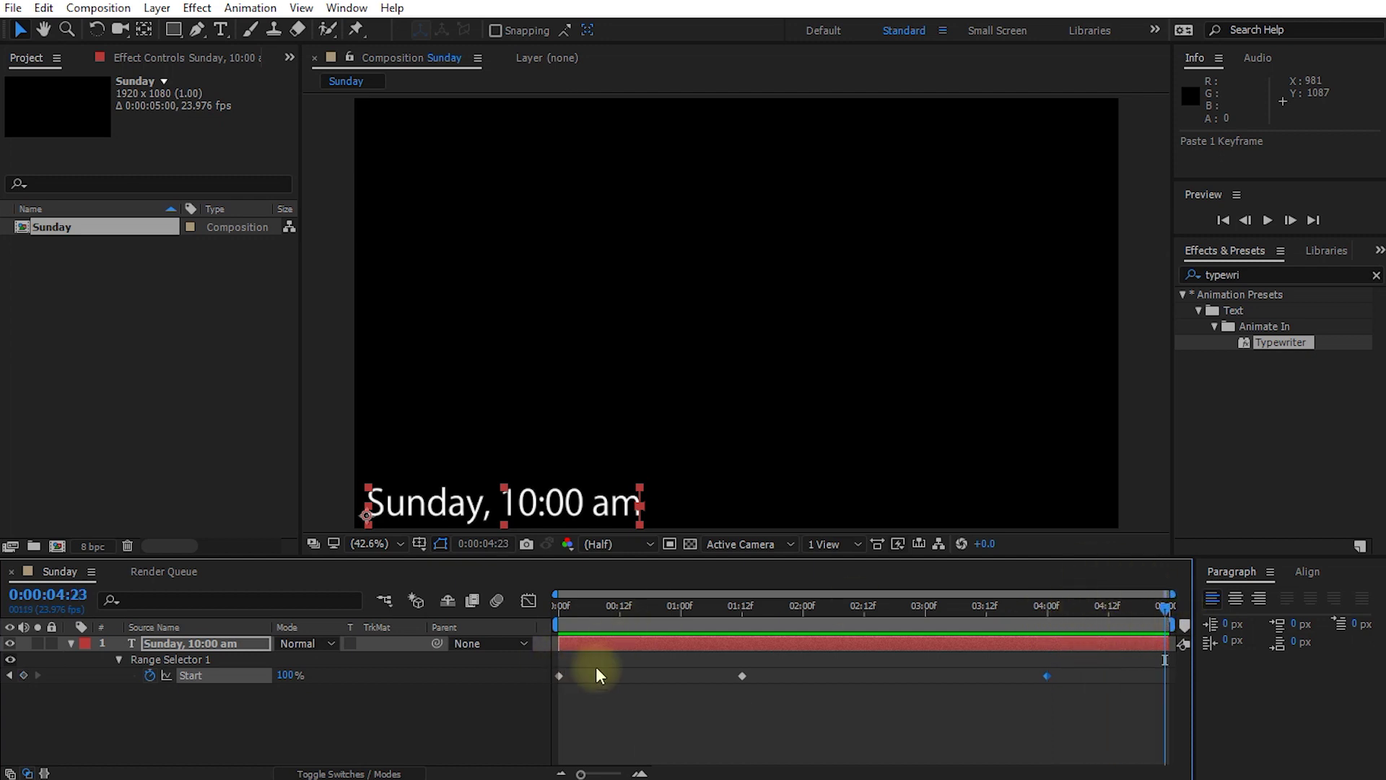
{"action": "left_click_drag", "start_coordinate": [595, 658], "coordinate": [548, 711]}
{"action": "key", "text": "ctrl+c"}
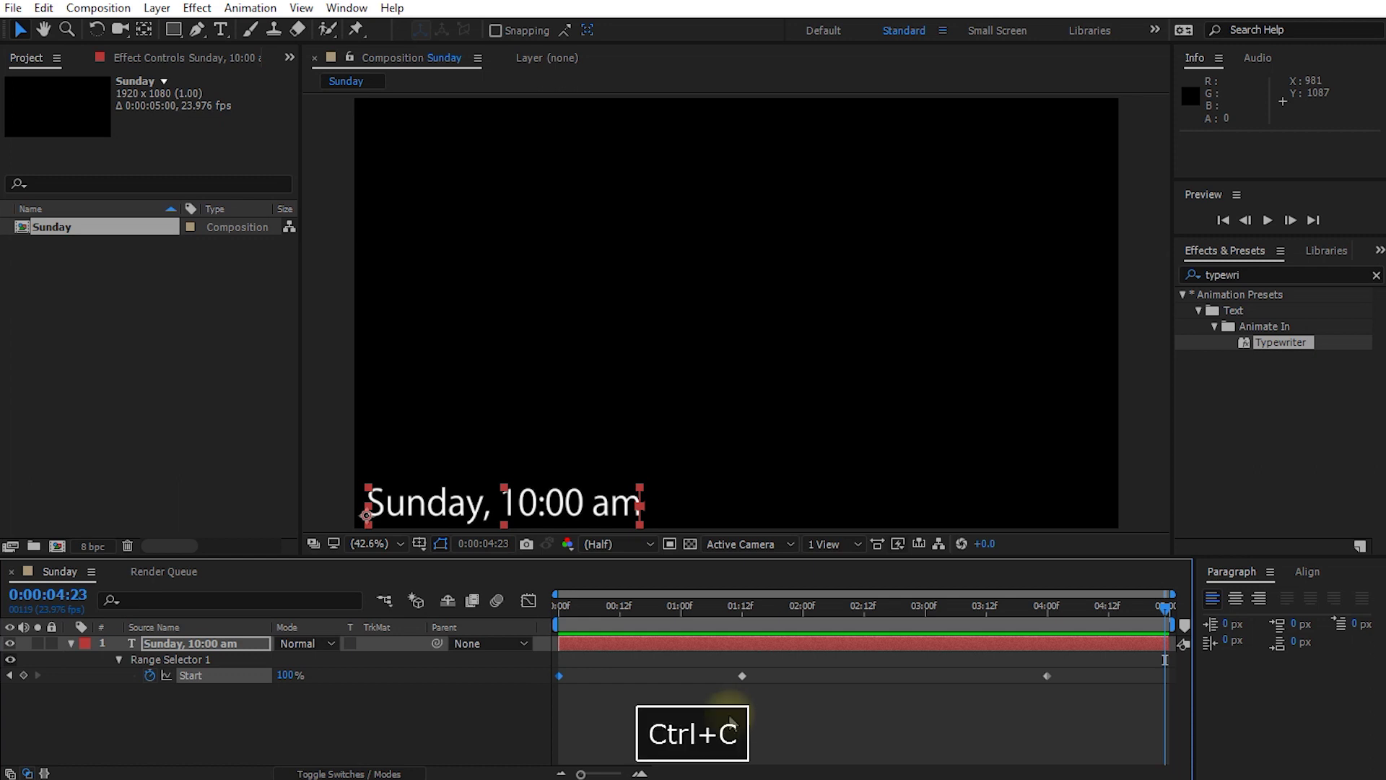
{"action": "key", "text": "ctrl+v"}
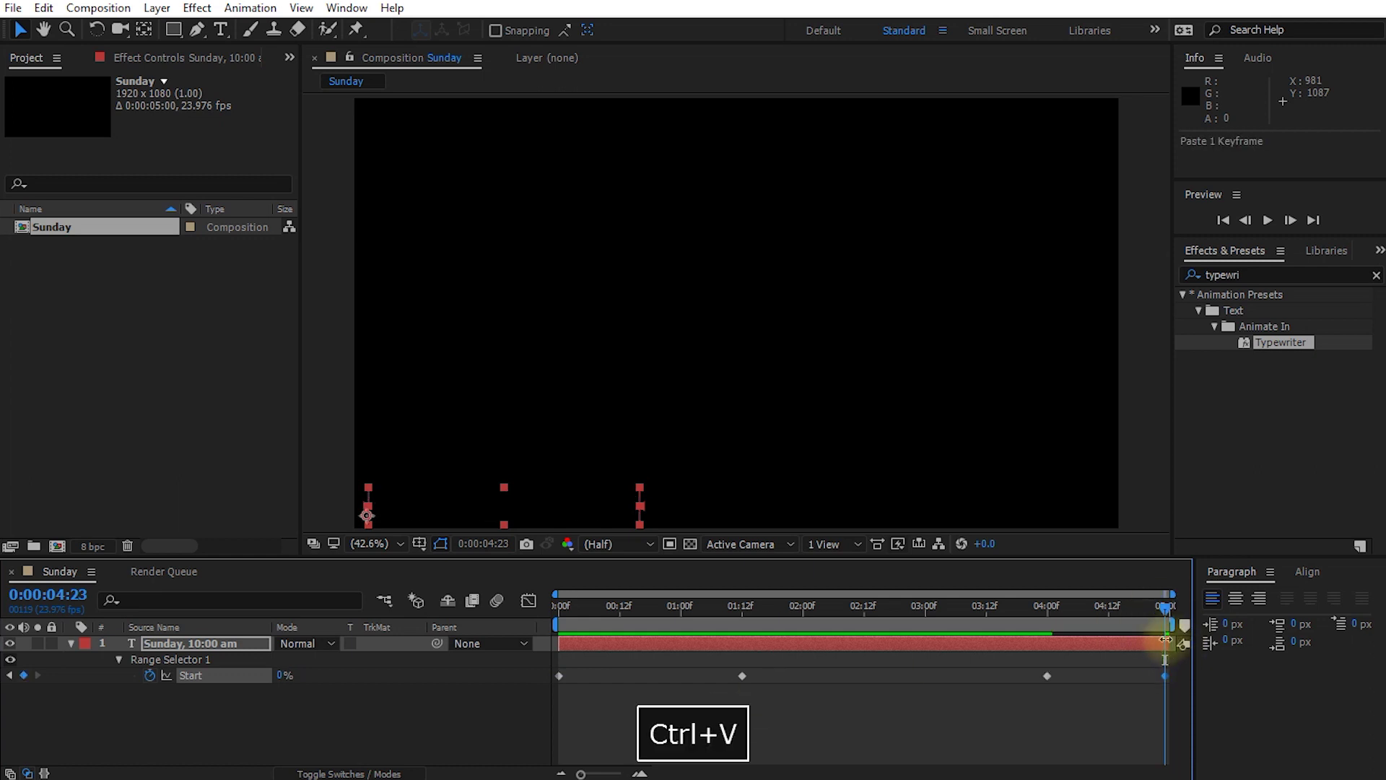
{"action": "left_click_drag", "start_coordinate": [1161, 613], "coordinate": [900, 653]}
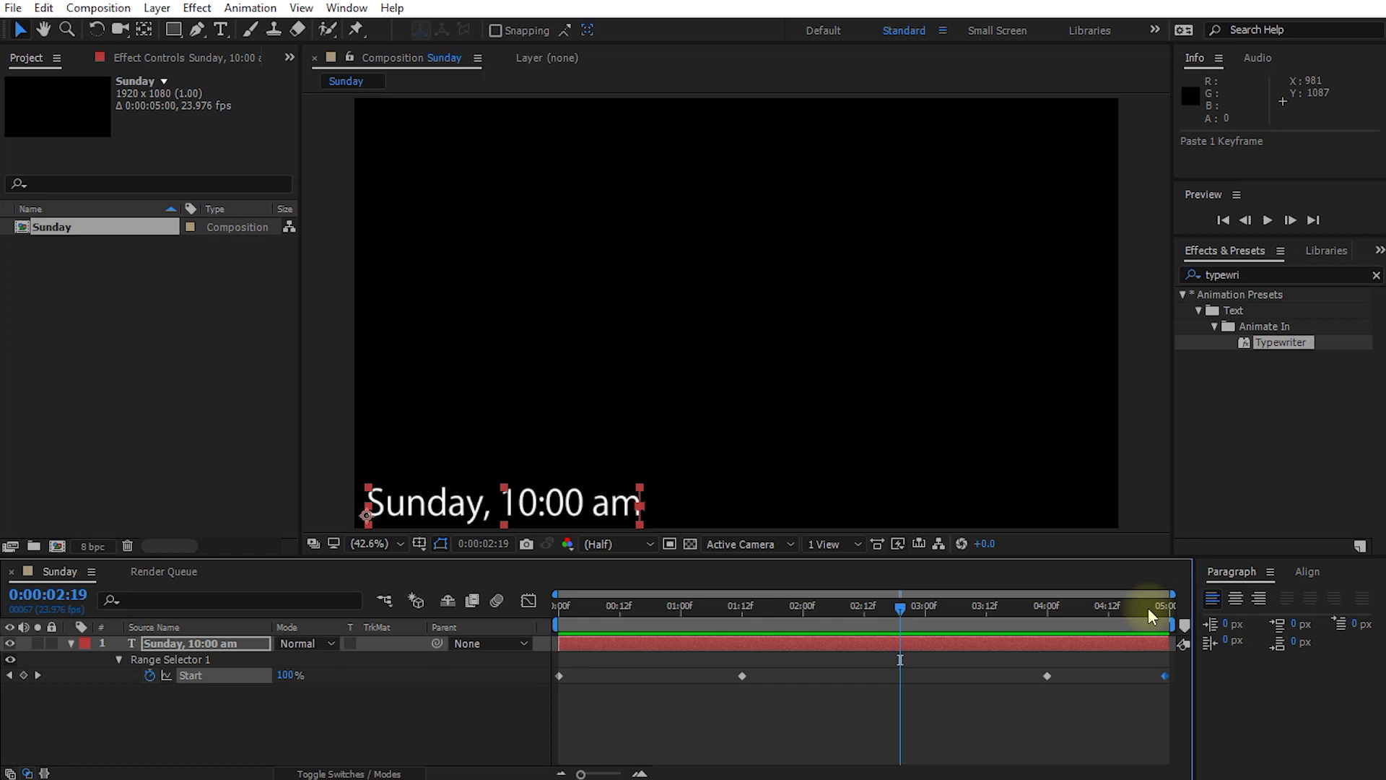
{"action": "left_click", "coordinate": [91, 293]}
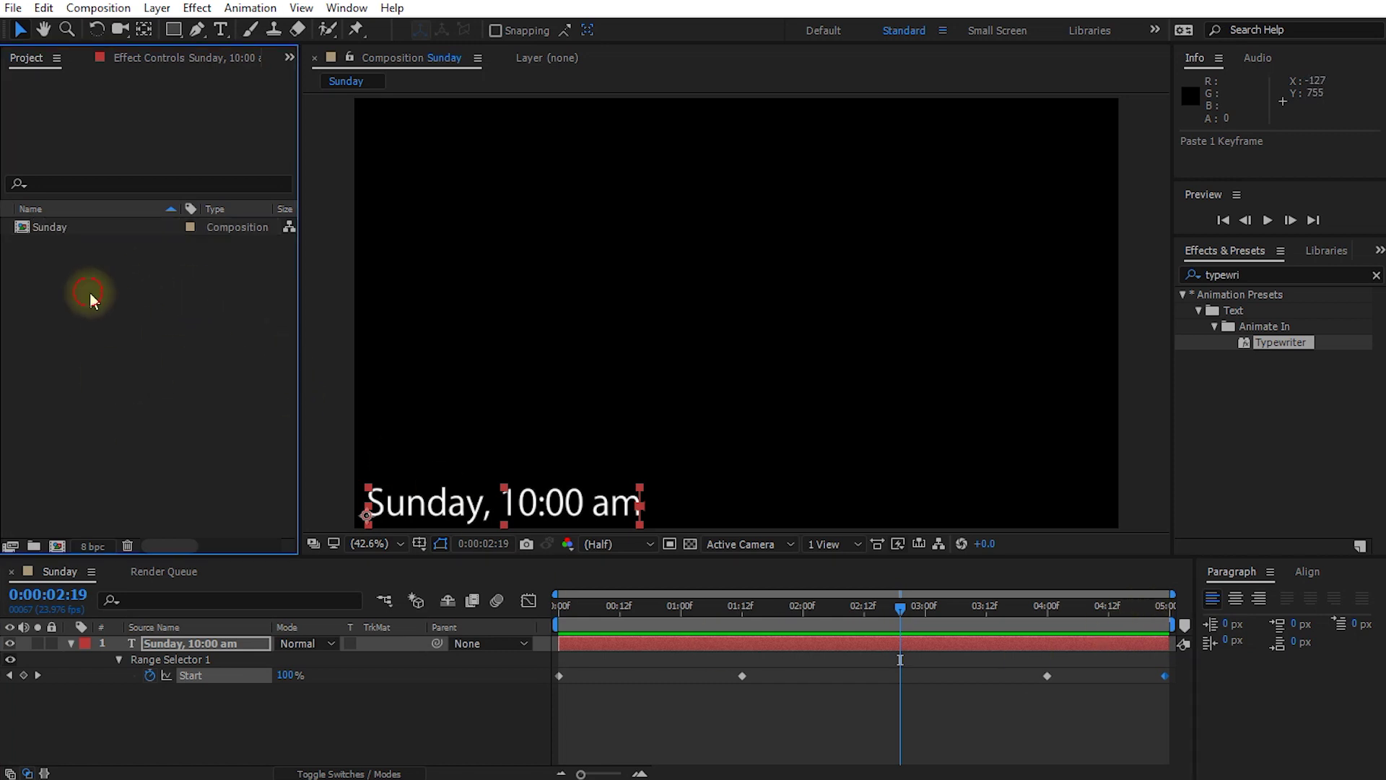
{"action": "right_click", "coordinate": [84, 289]}
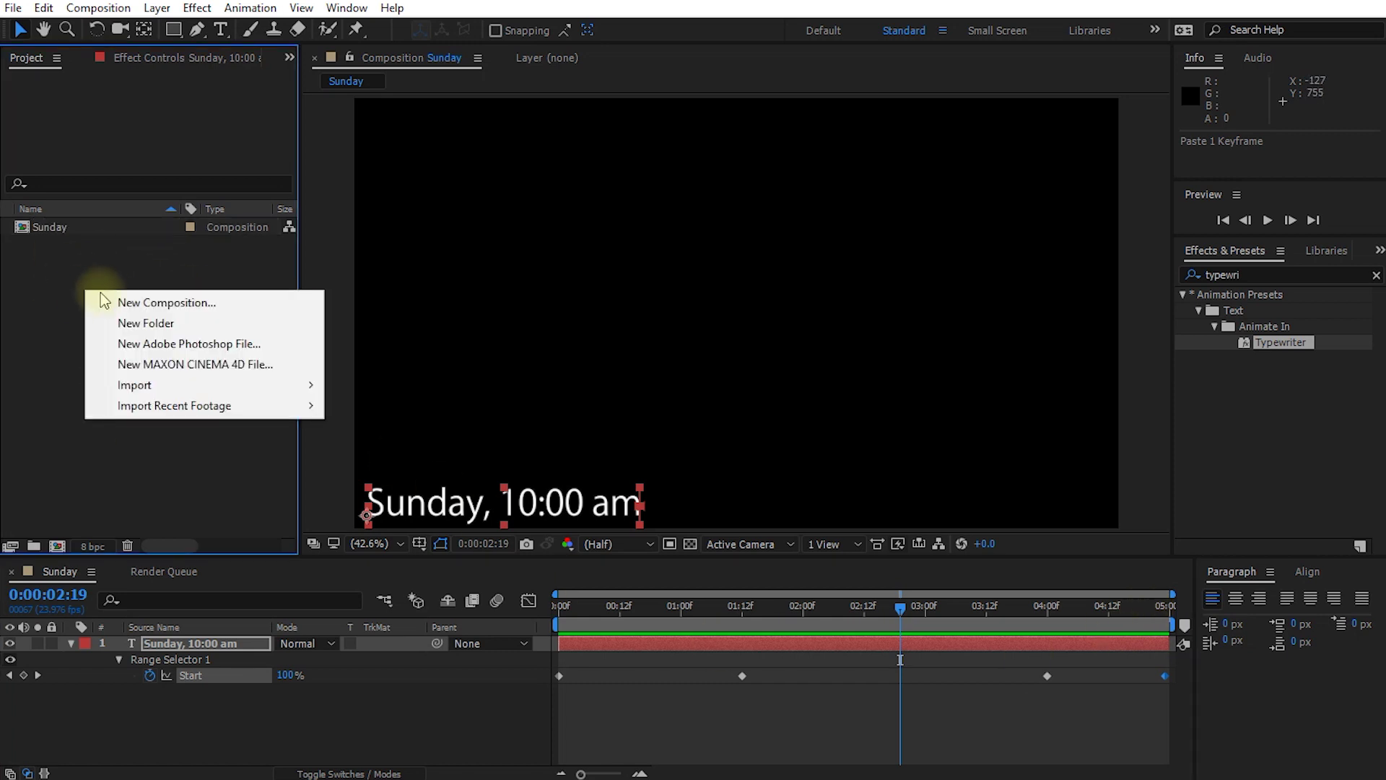
{"action": "left_click", "coordinate": [109, 299]}
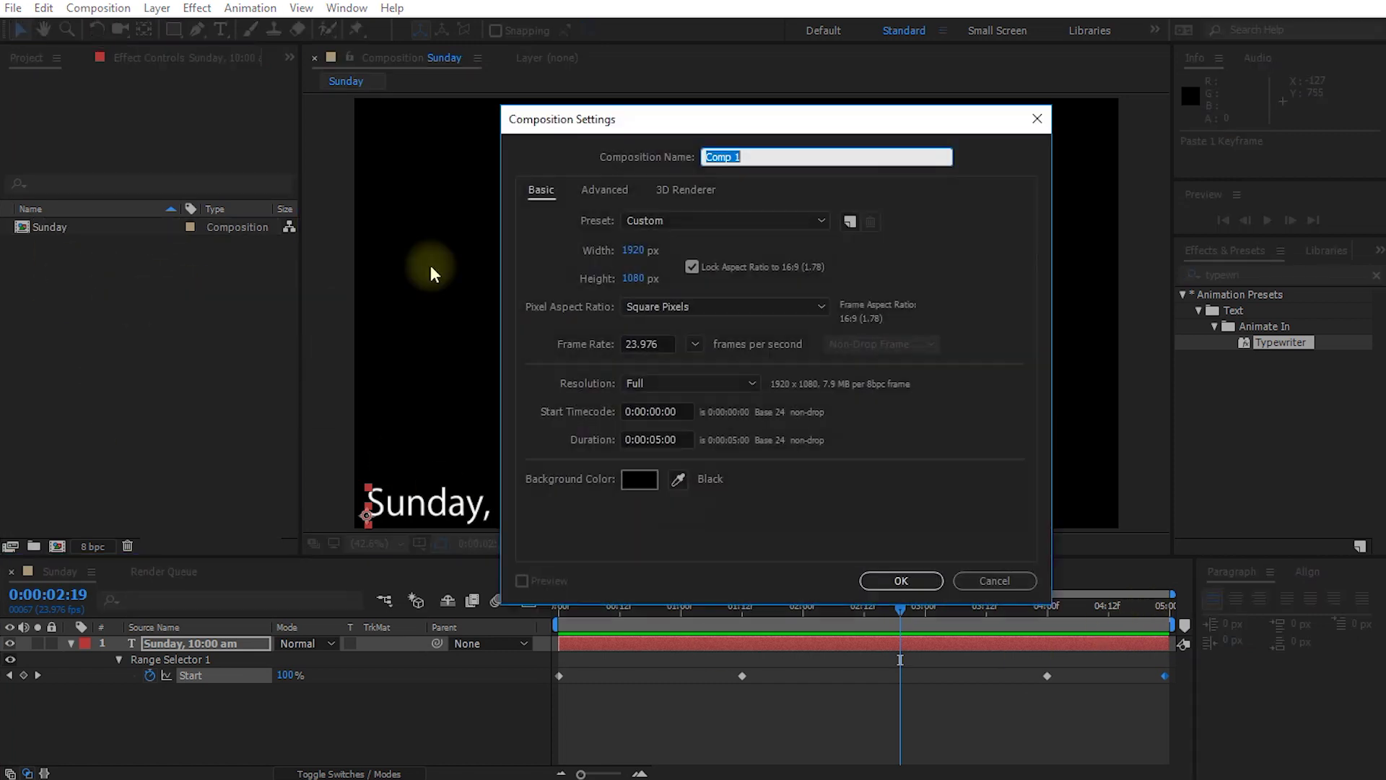
{"action": "left_click", "coordinate": [664, 440]}
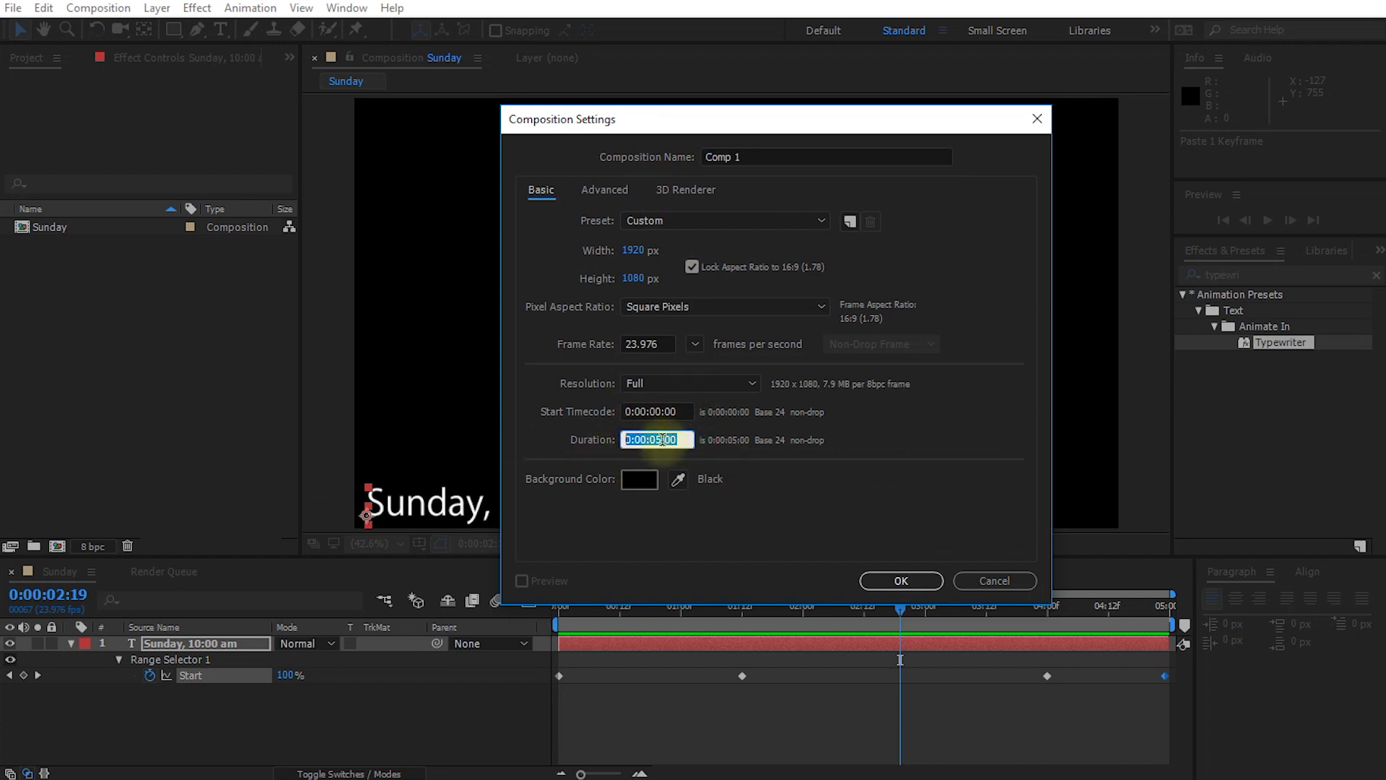
{"action": "left_click", "coordinate": [654, 438]}
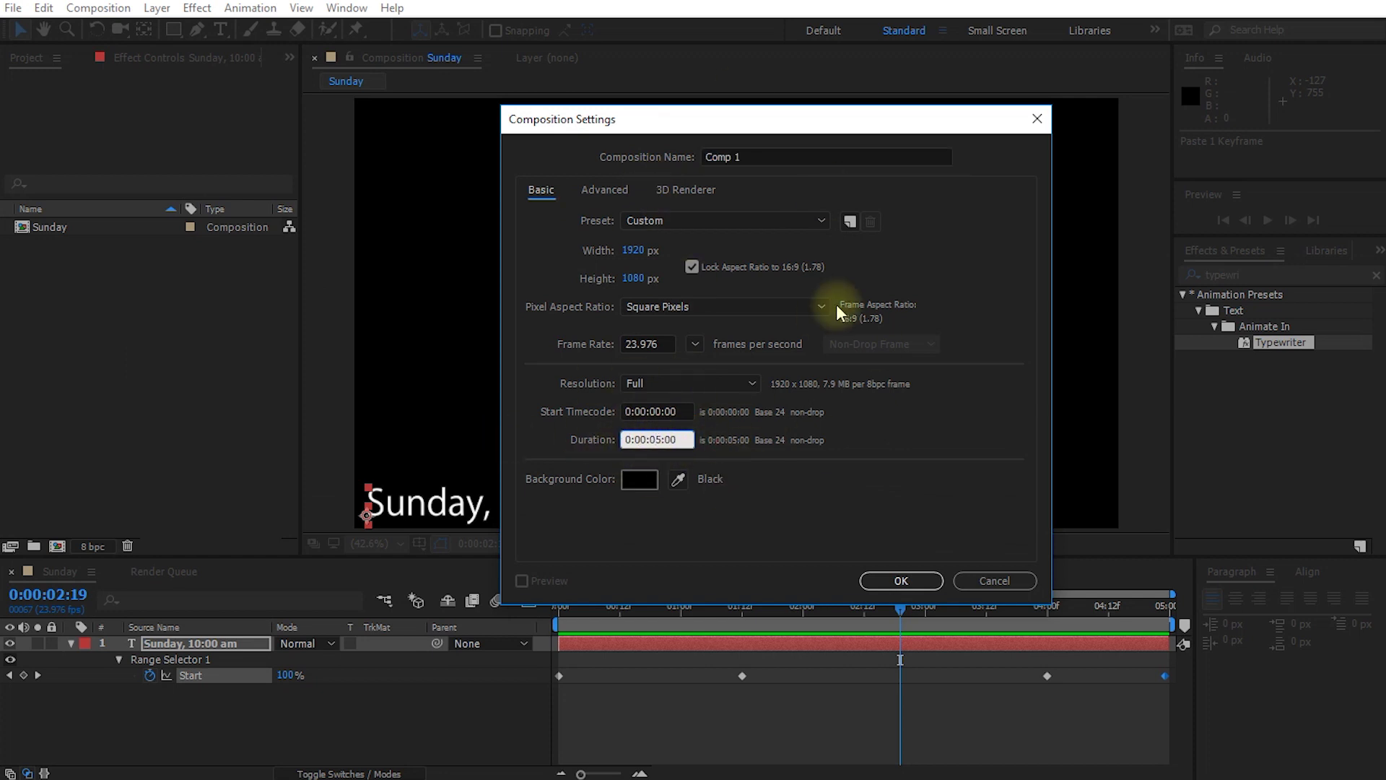
{"action": "double_click", "coordinate": [693, 439]}
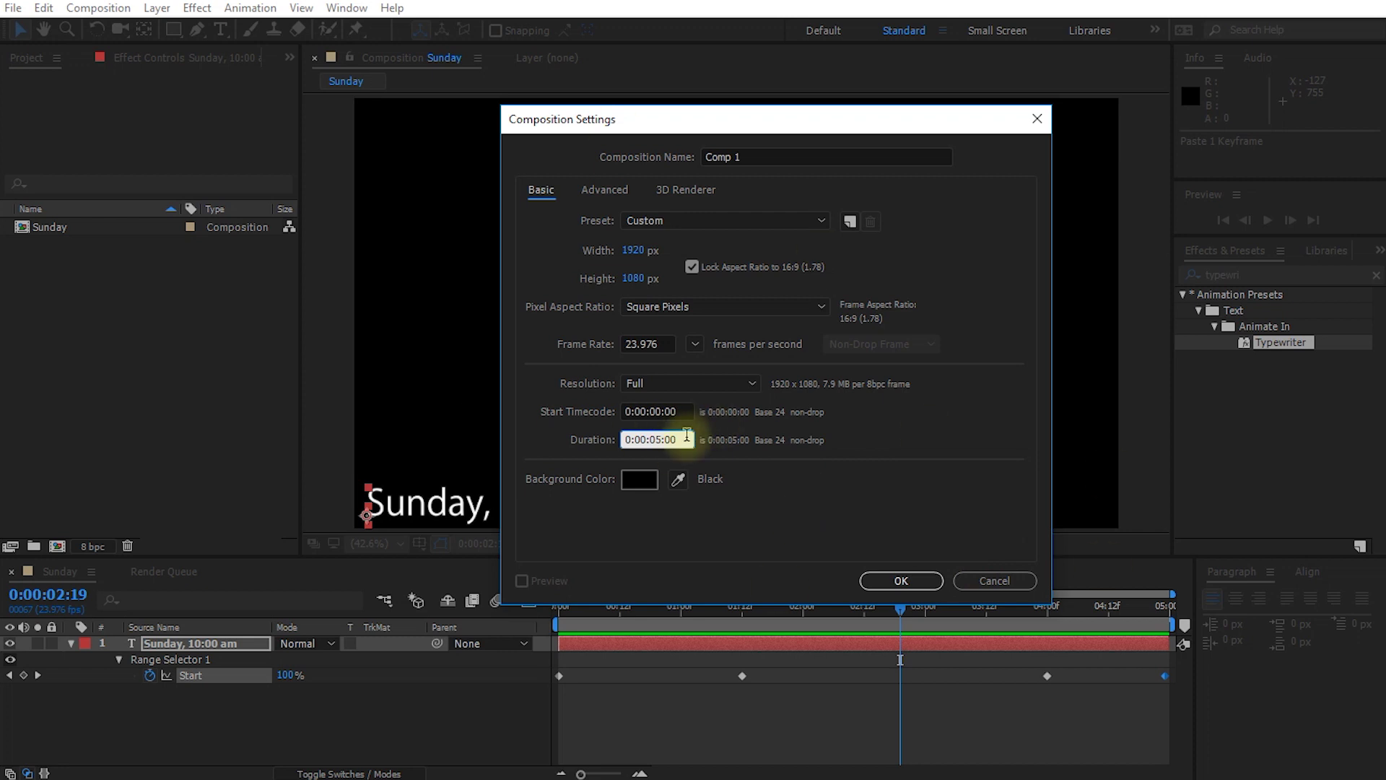
{"action": "left_click", "coordinate": [1010, 579]}
{"action": "left_click", "coordinate": [58, 571]}
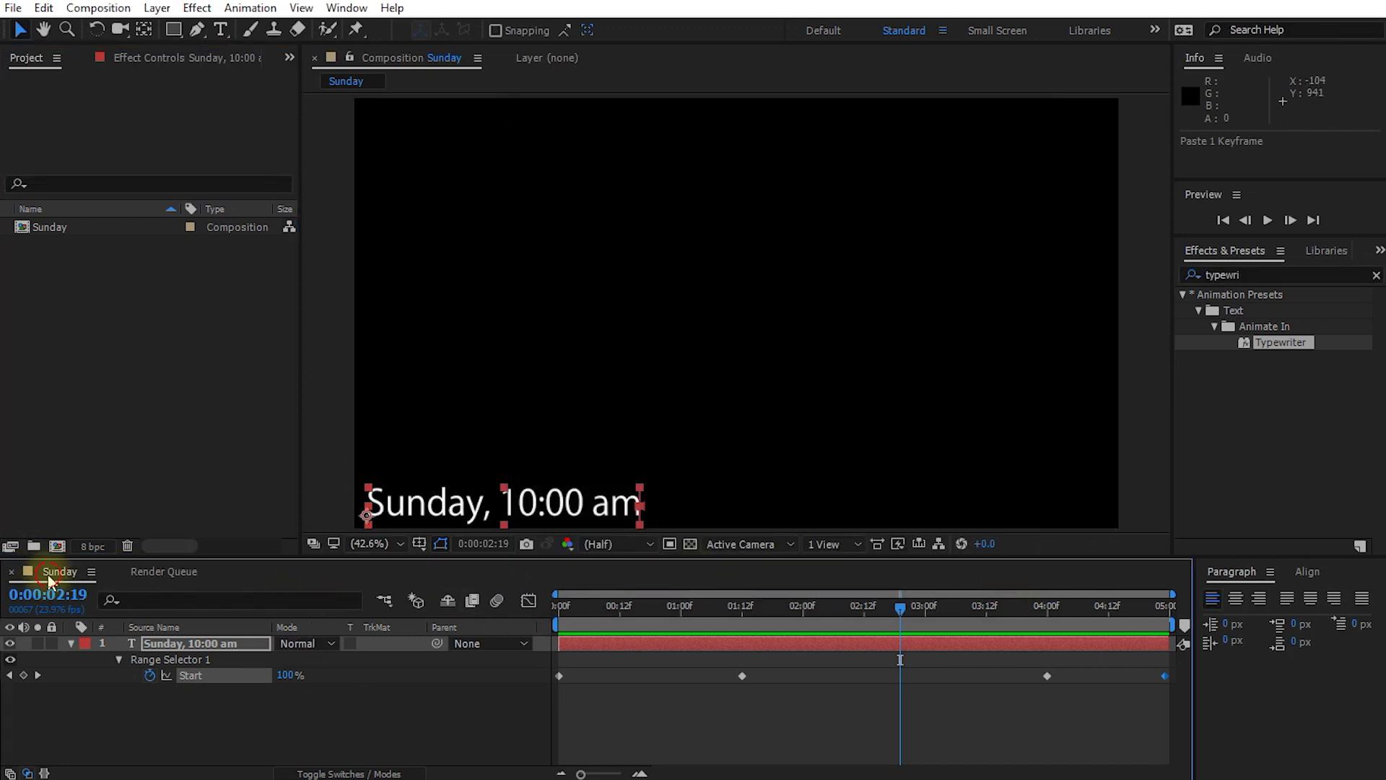
{"action": "right_click", "coordinate": [192, 691]}
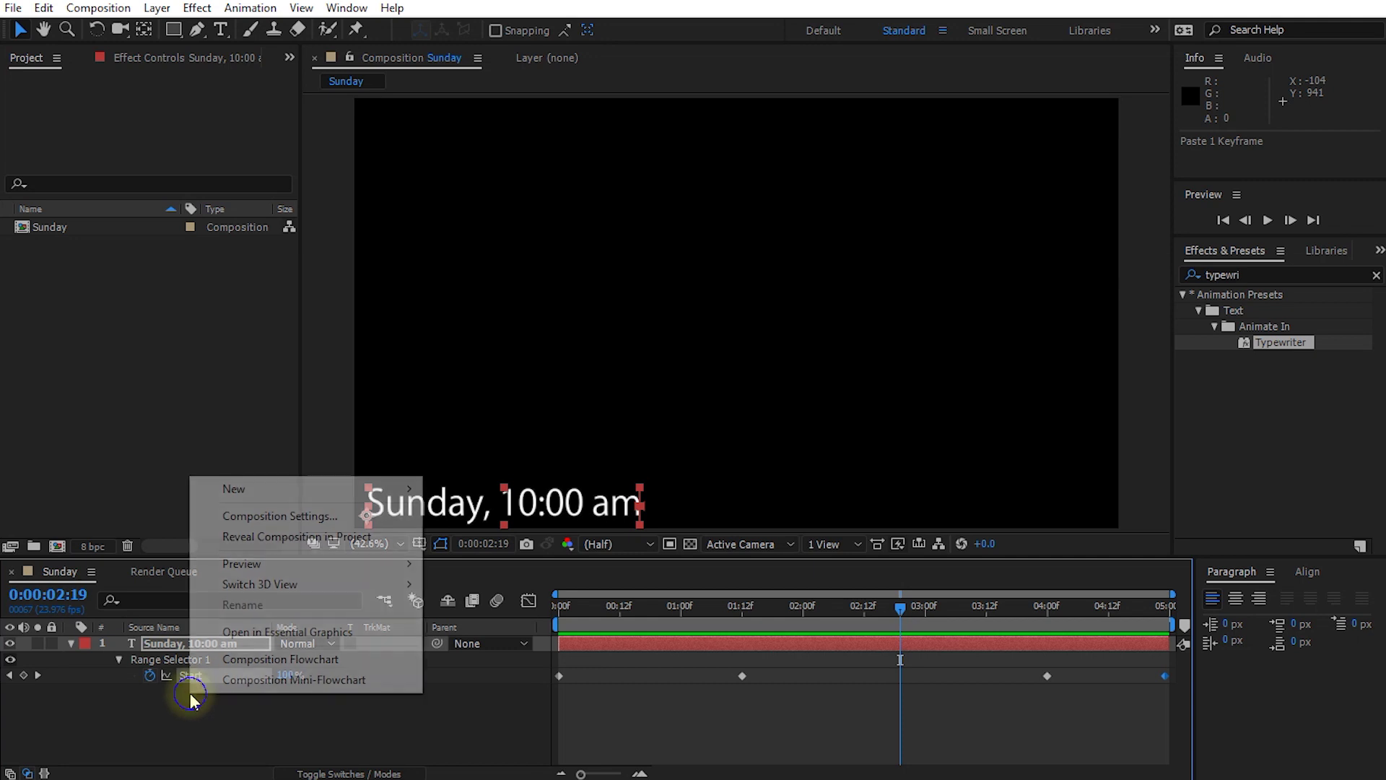
{"action": "left_click", "coordinate": [330, 519]}
{"action": "left_click", "coordinate": [671, 436]}
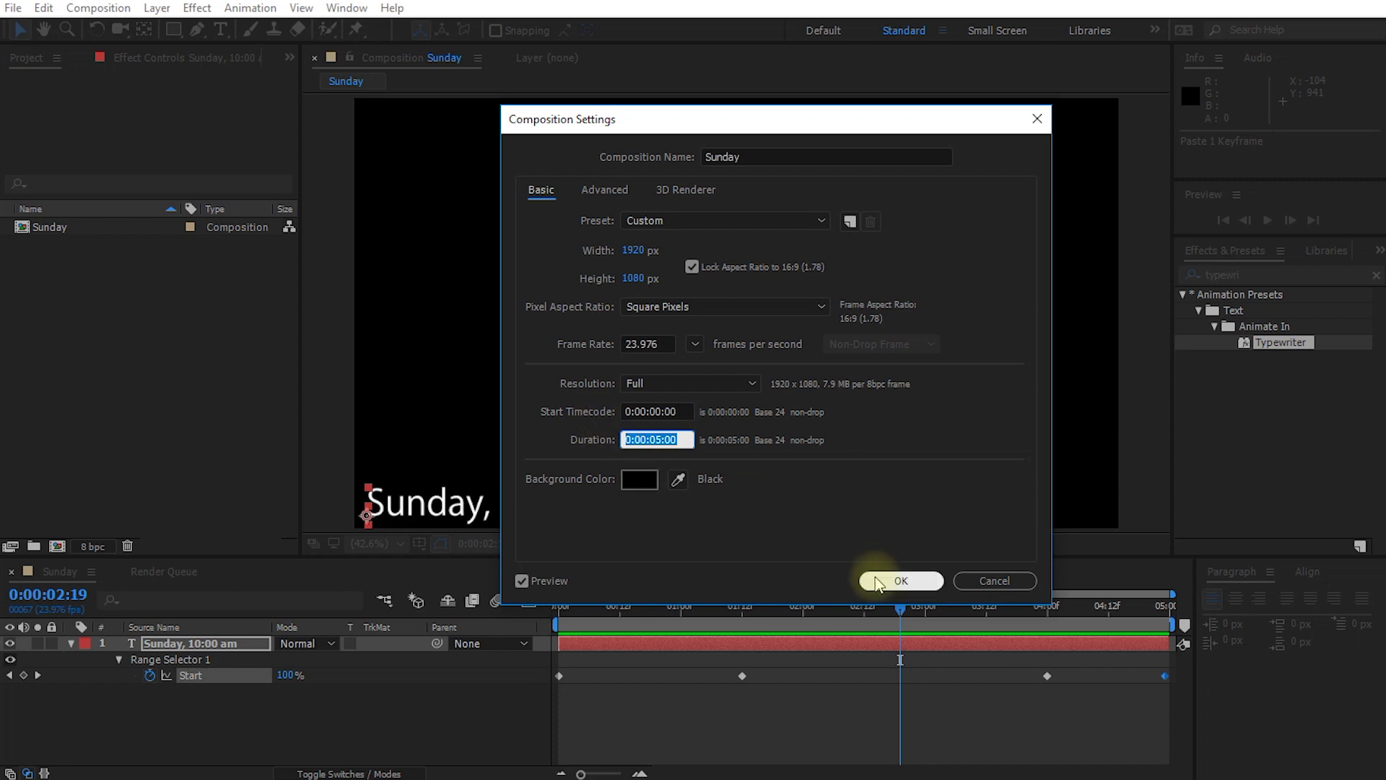
{"action": "left_click", "coordinate": [914, 580]}
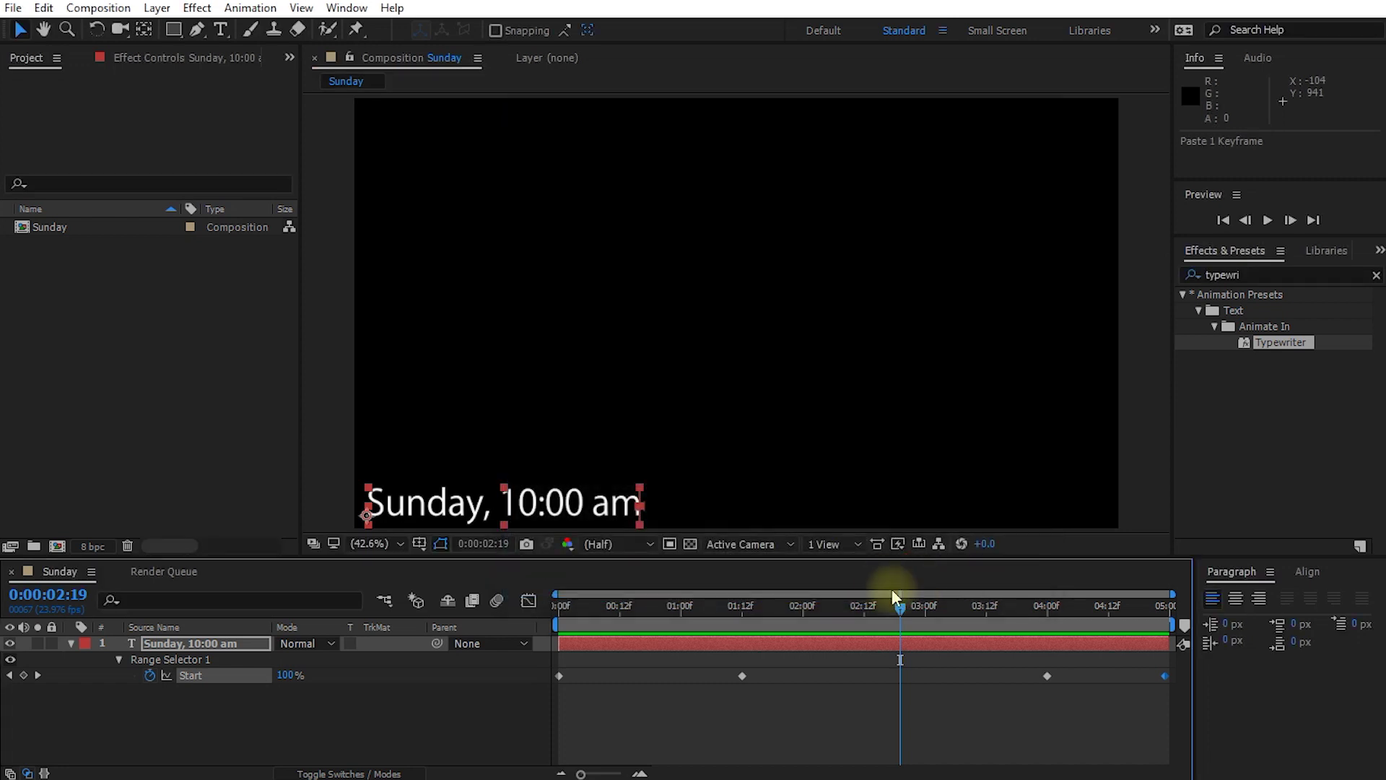
{"action": "left_click_drag", "start_coordinate": [899, 604], "coordinate": [501, 634]}
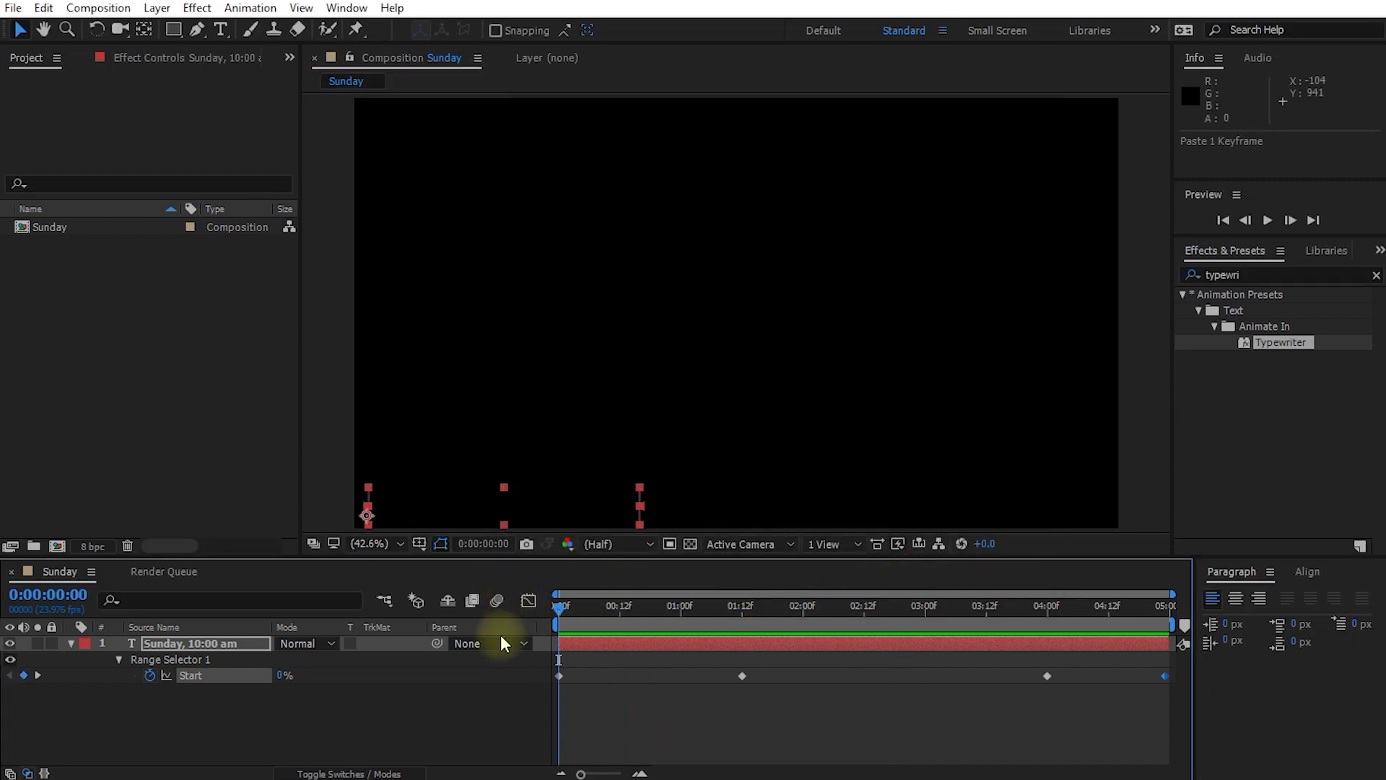
- Deselect the title layer and preview the typewriter animation
{"action": "left_click", "coordinate": [435, 717]}
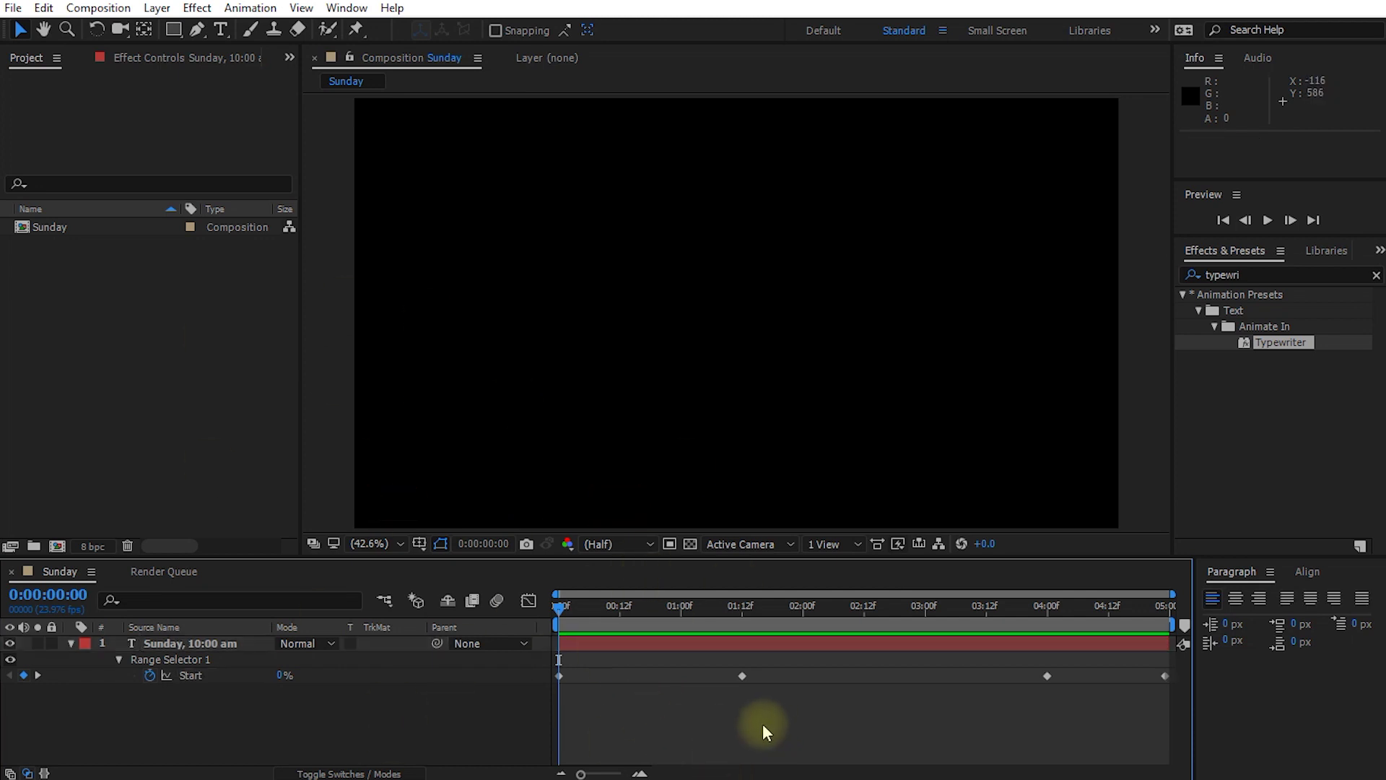
{"action": "key", "text": "space"}
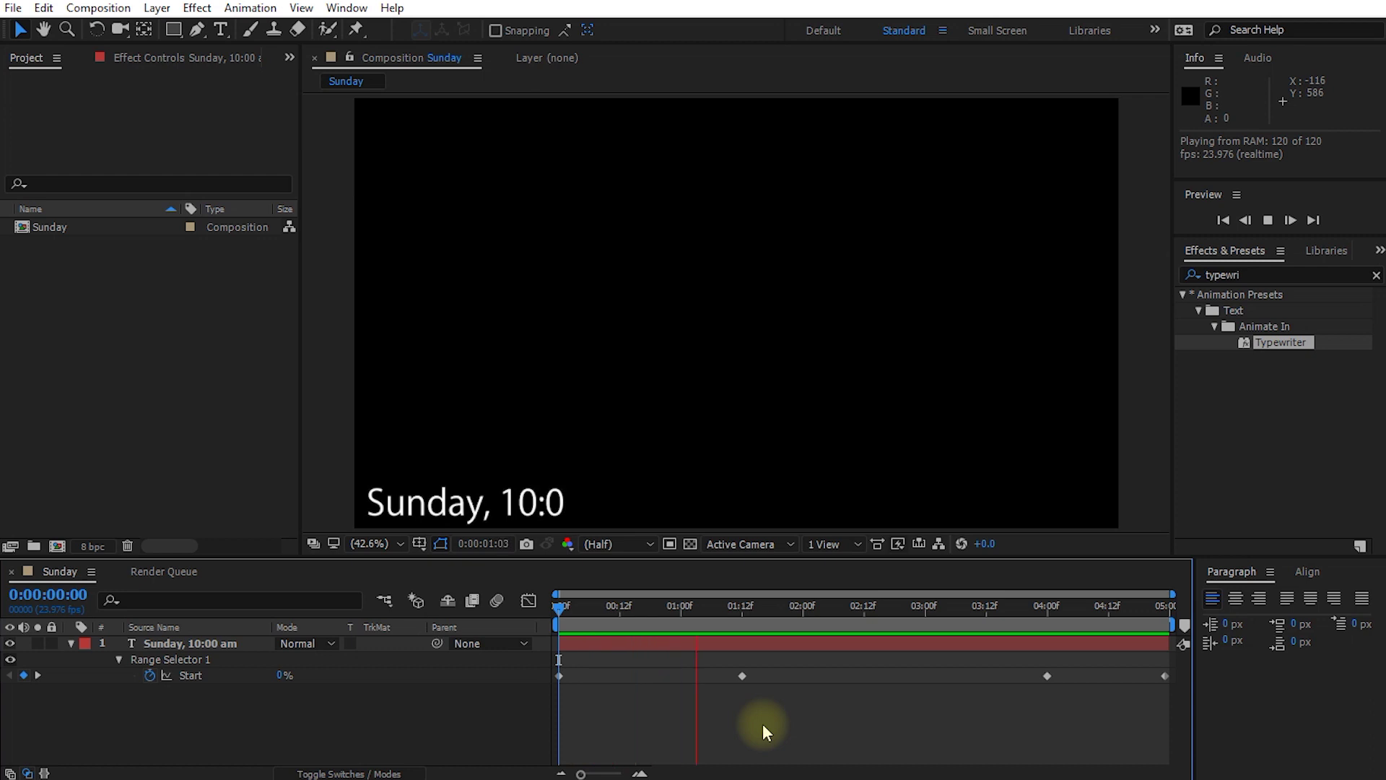
{"action": "key", "text": "space"}
- Go to 0:00:02:10 and check the title's transparent background on the checkerboard
{"action": "left_click", "coordinate": [807, 610]}
{"action": "left_click_drag", "start_coordinate": [807, 610], "coordinate": [856, 612]}
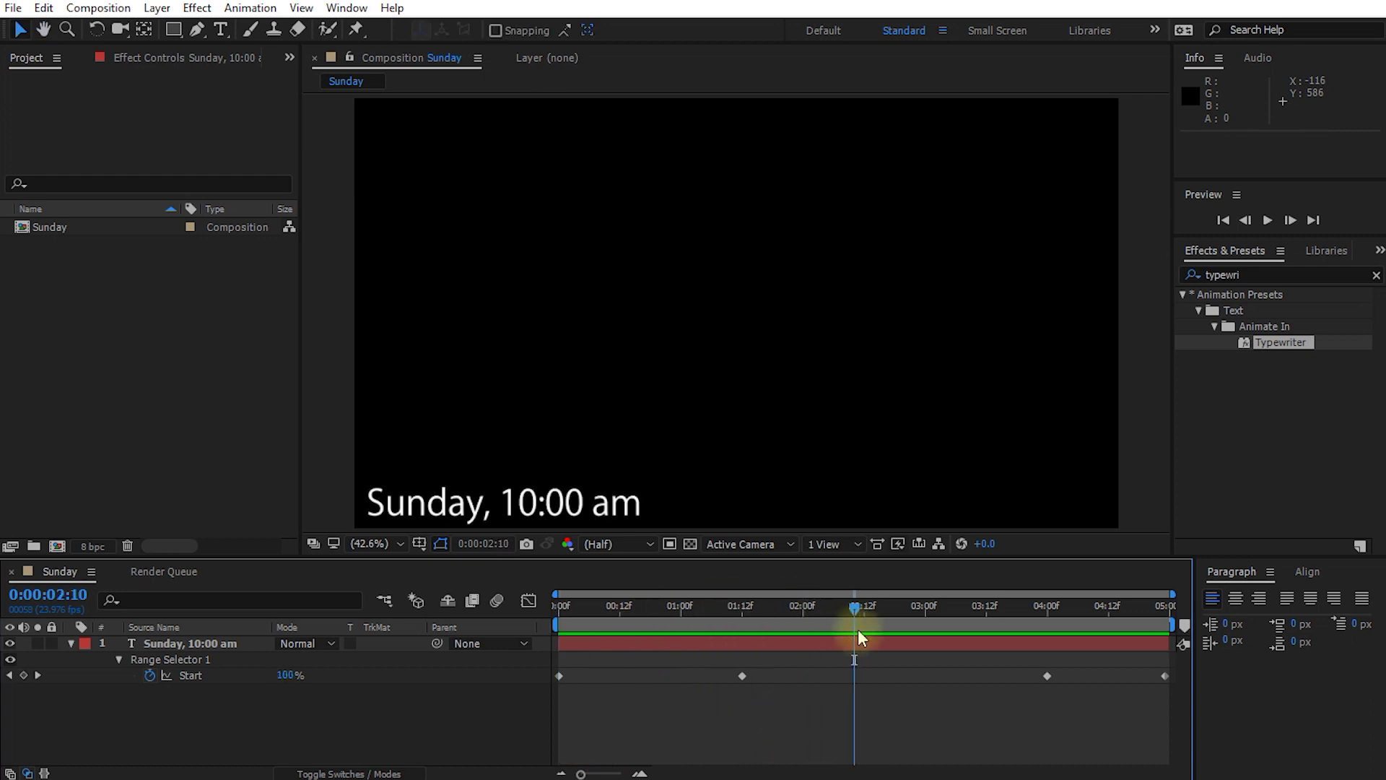
{"action": "left_click", "coordinate": [689, 544]}
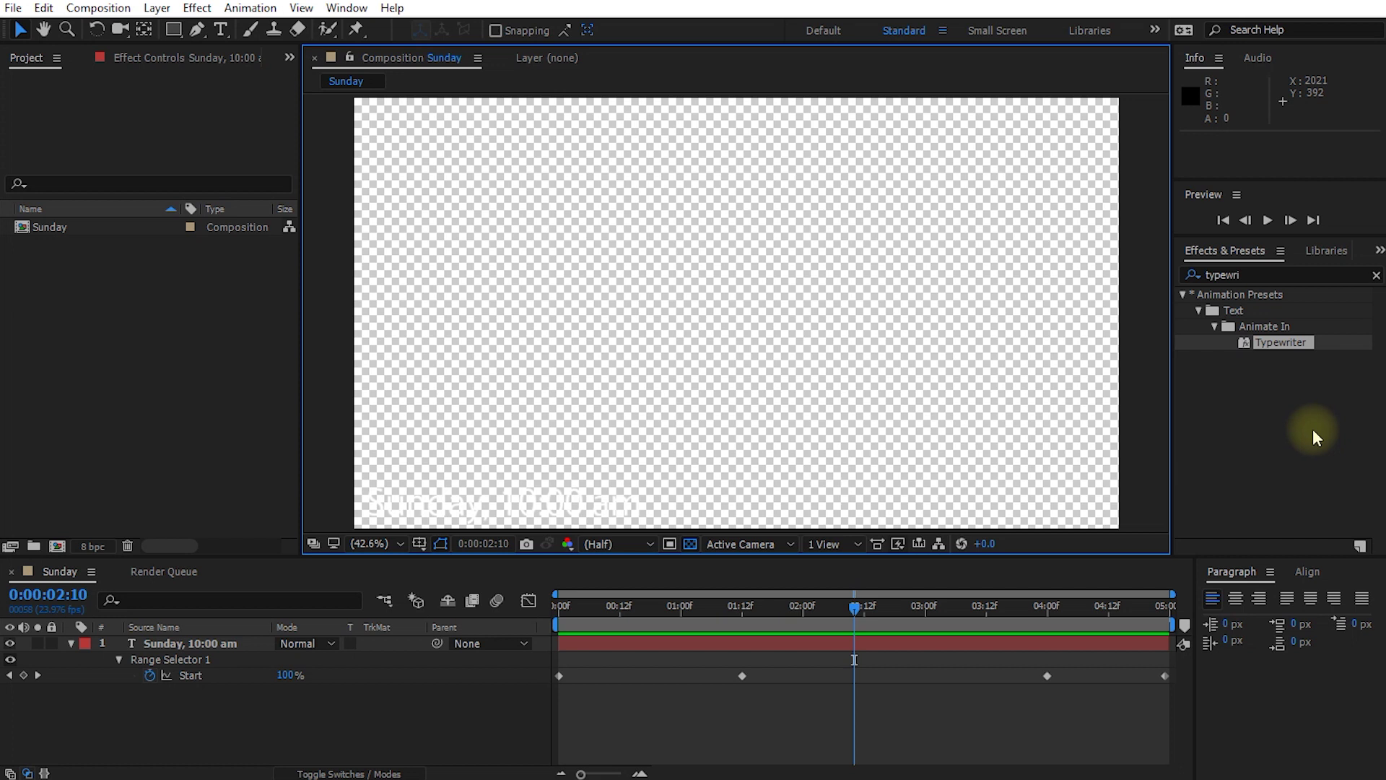
{"action": "left_click", "coordinate": [692, 544]}
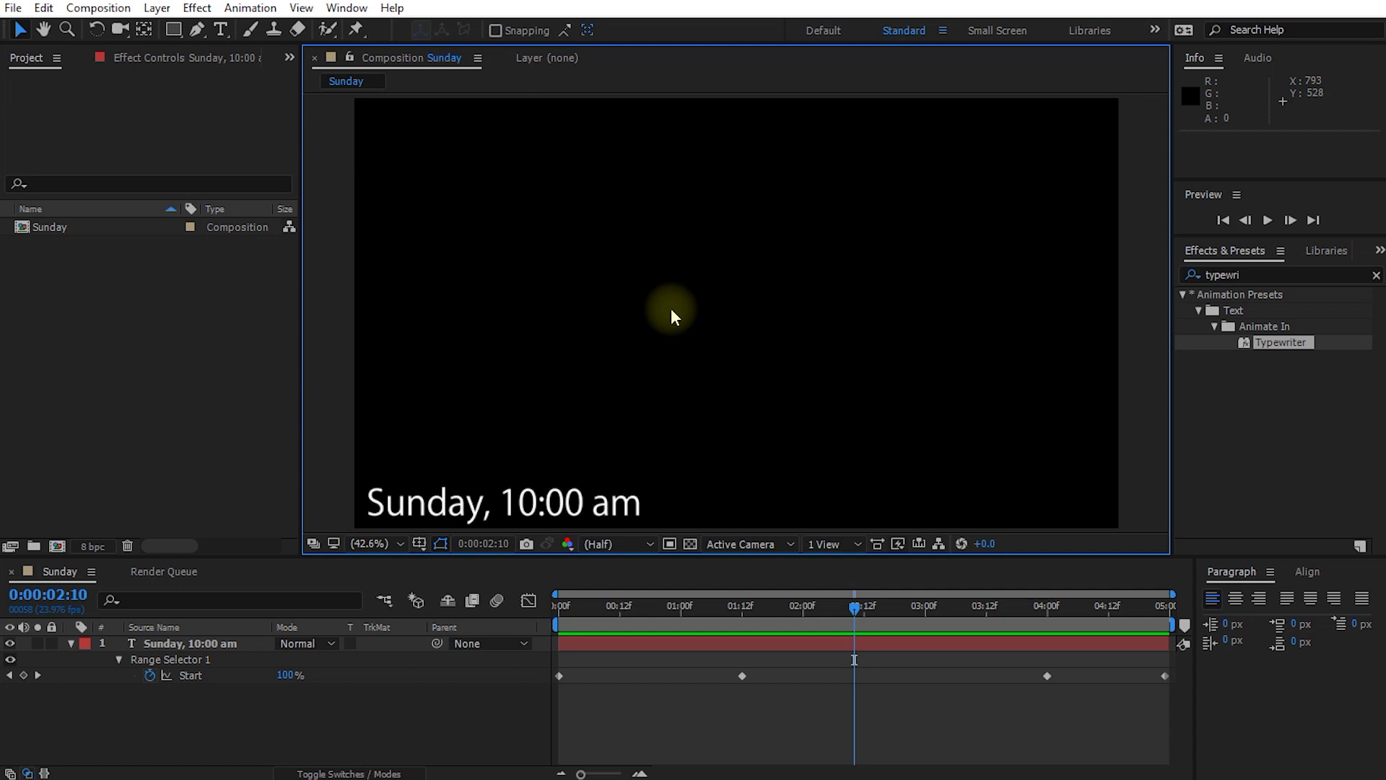
{"action": "left_click", "coordinate": [47, 227]}
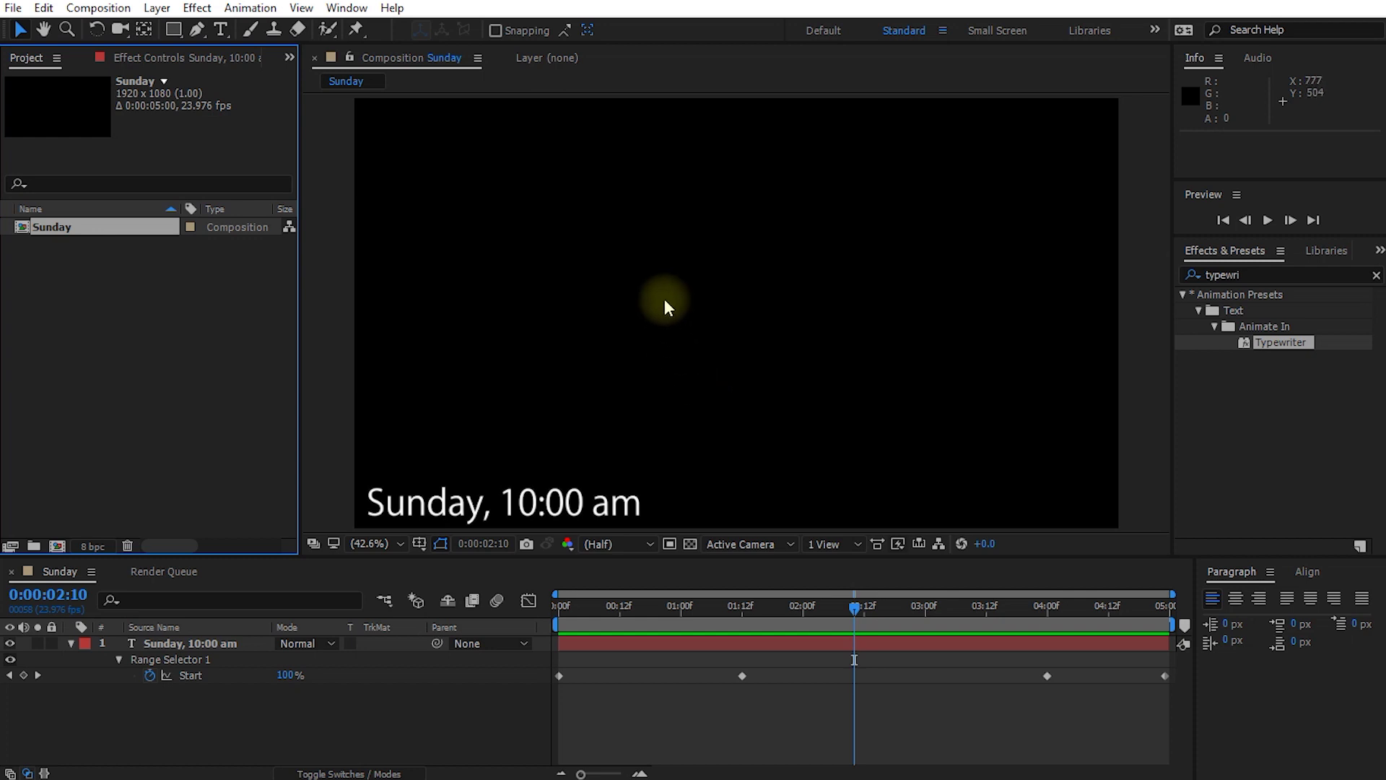
{"action": "left_click", "coordinate": [190, 676]}
- Review the Advanced tab of the Sunday Composition Settings, then close them
{"action": "right_click", "coordinate": [159, 704]}
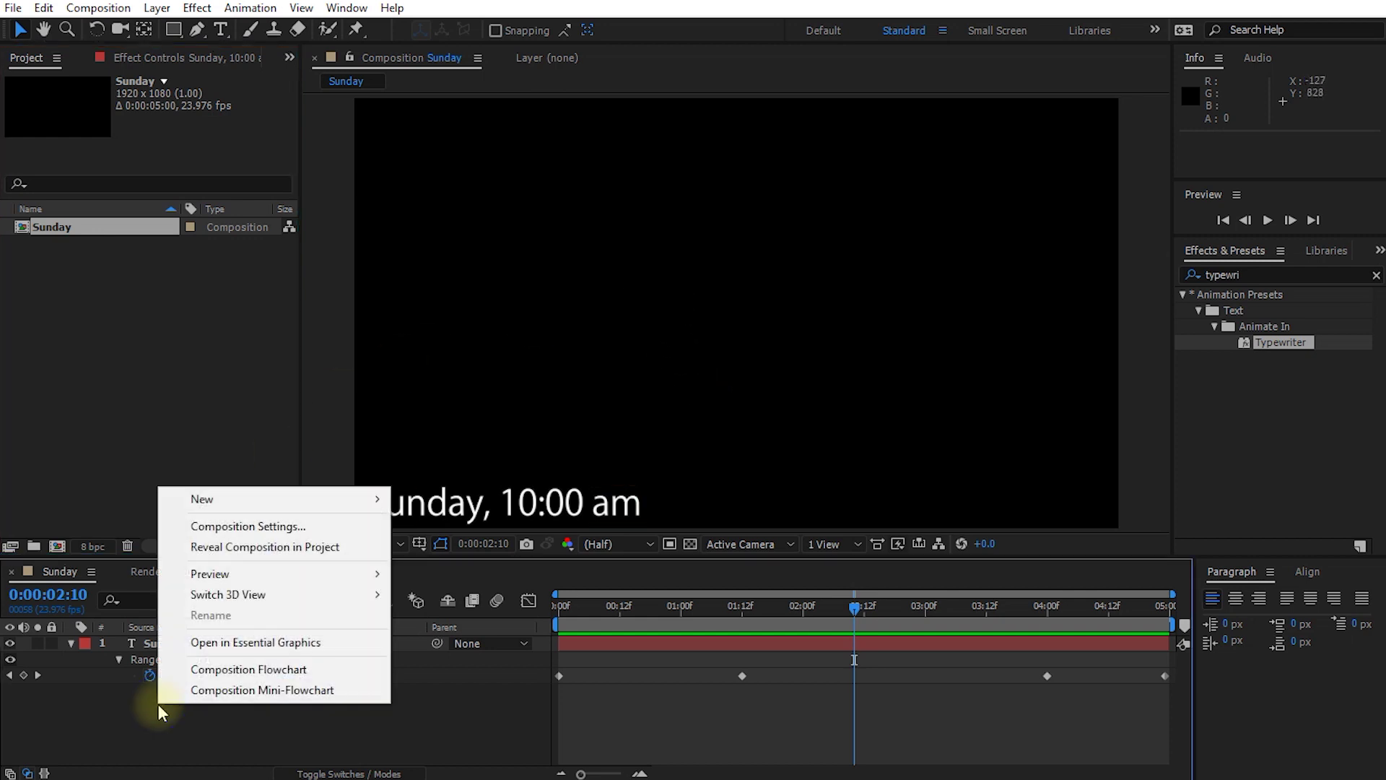
{"action": "left_click", "coordinate": [268, 527]}
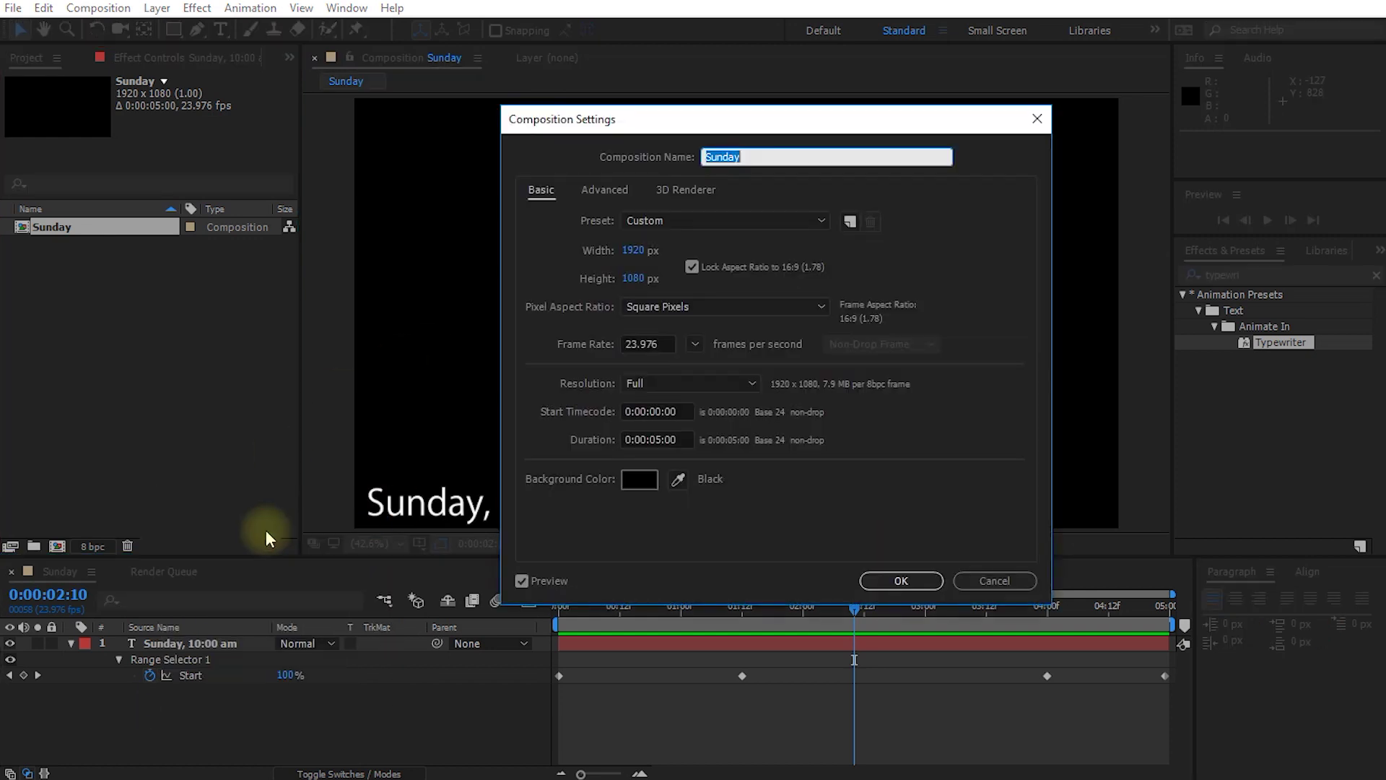
{"action": "left_click", "coordinate": [607, 190]}
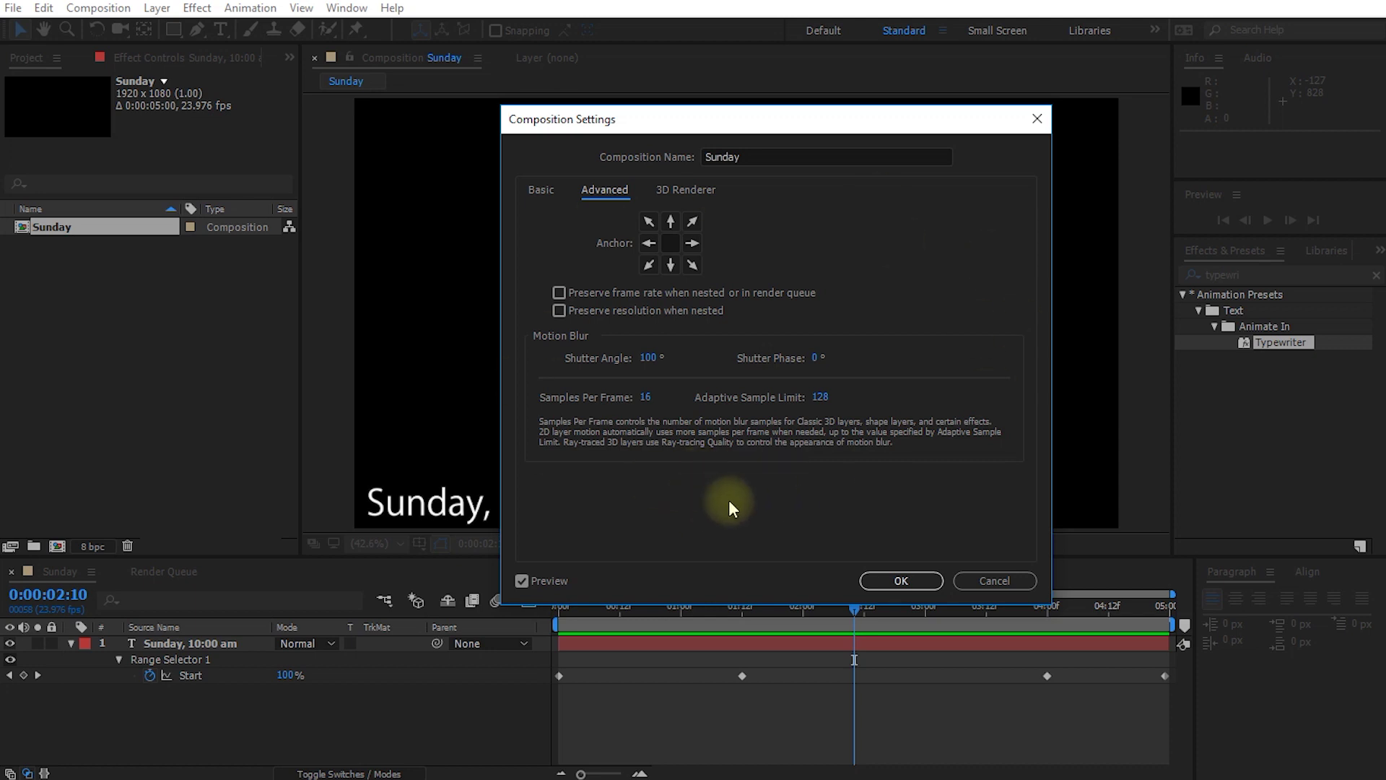
{"action": "left_click", "coordinate": [989, 581]}
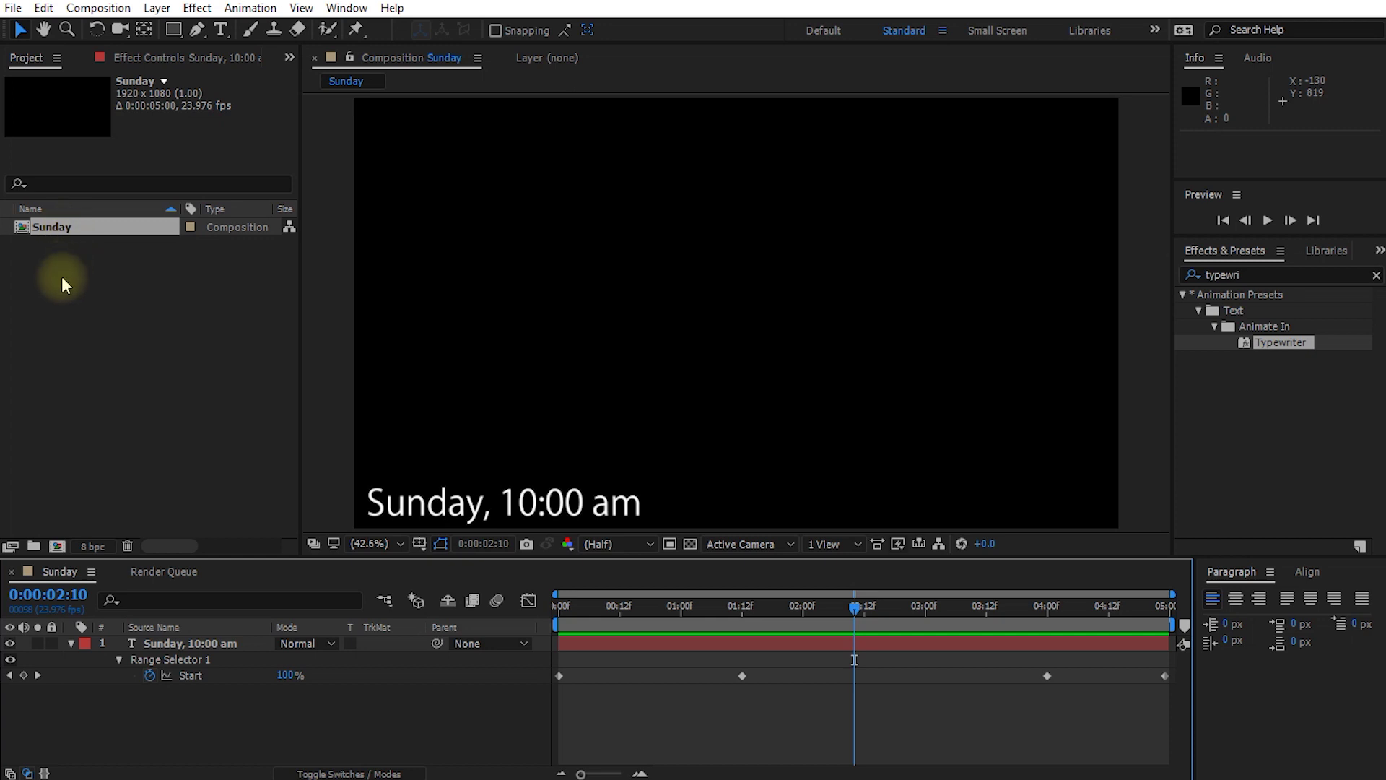
- Select the Sunday composition and bring up the File > Export choices
{"action": "left_click", "coordinate": [52, 226]}
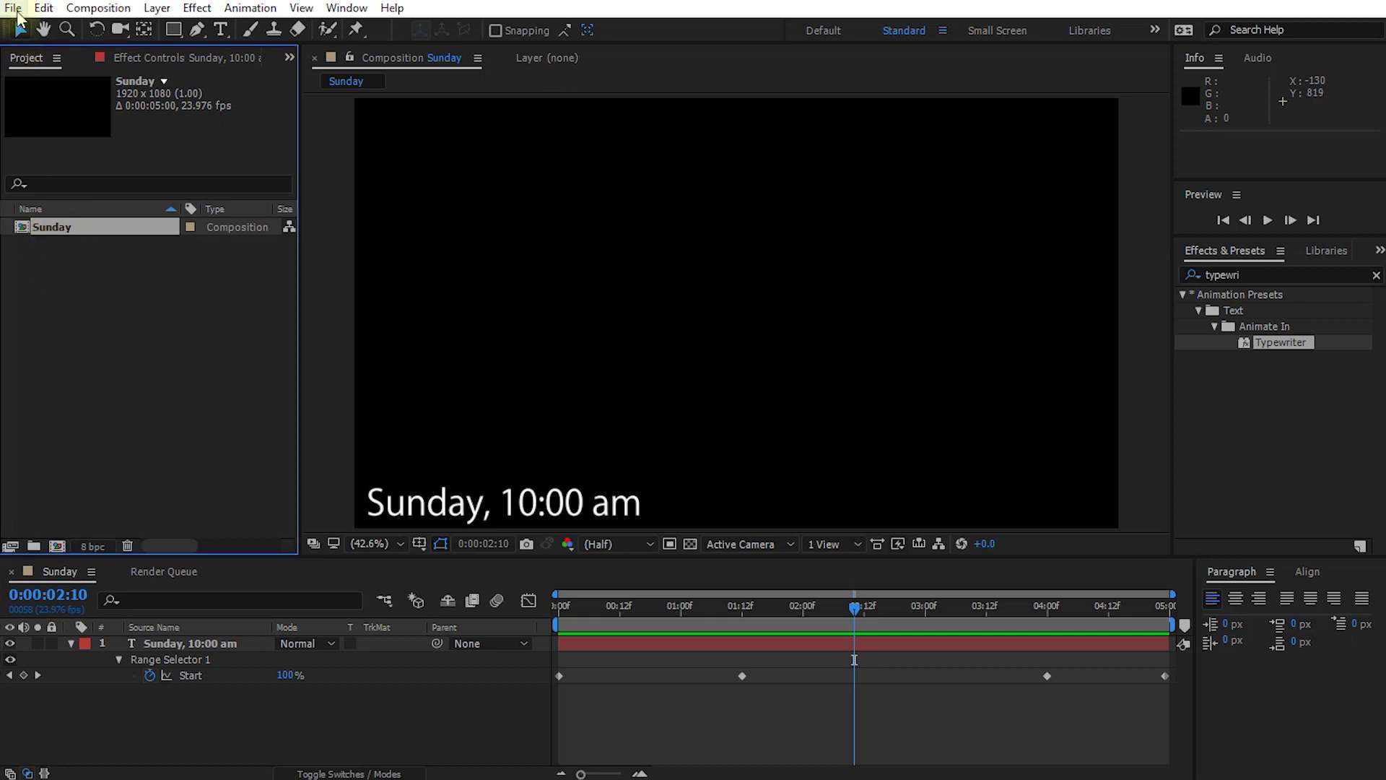
{"action": "left_click", "coordinate": [14, 8]}
{"action": "mouse_move", "coordinate": [80, 330]}
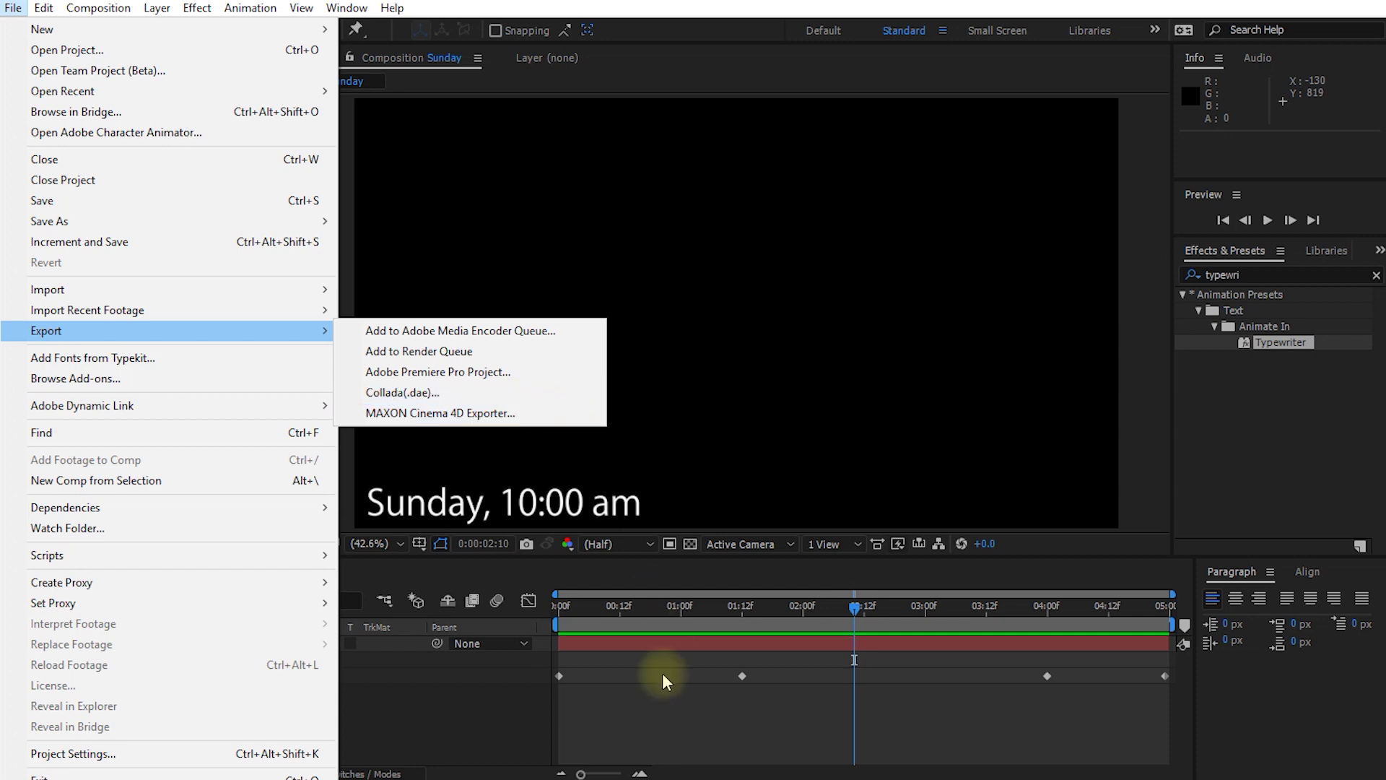
- Dismiss the File menu, then open and close the Essential Graphics panel from Window
{"action": "left_click", "coordinate": [527, 718]}
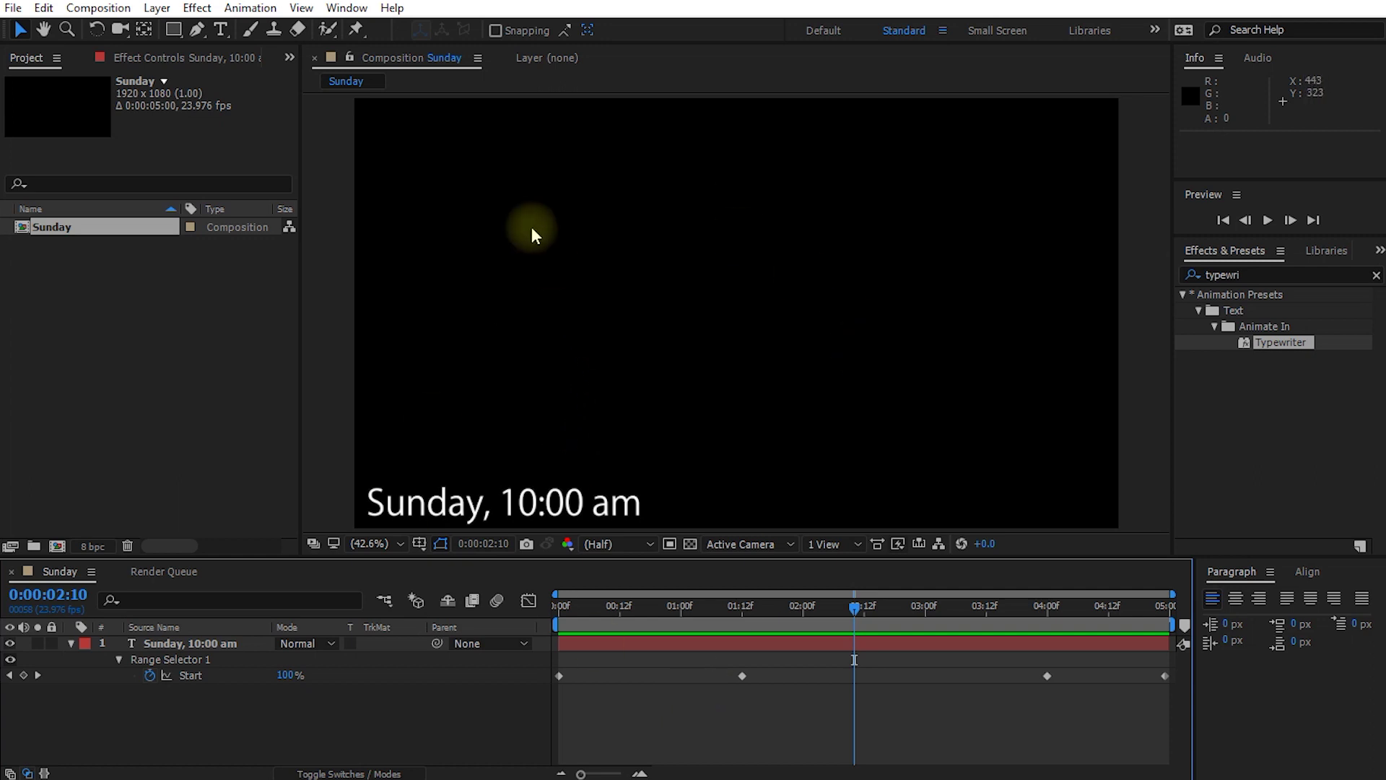
{"action": "left_click", "coordinate": [339, 8]}
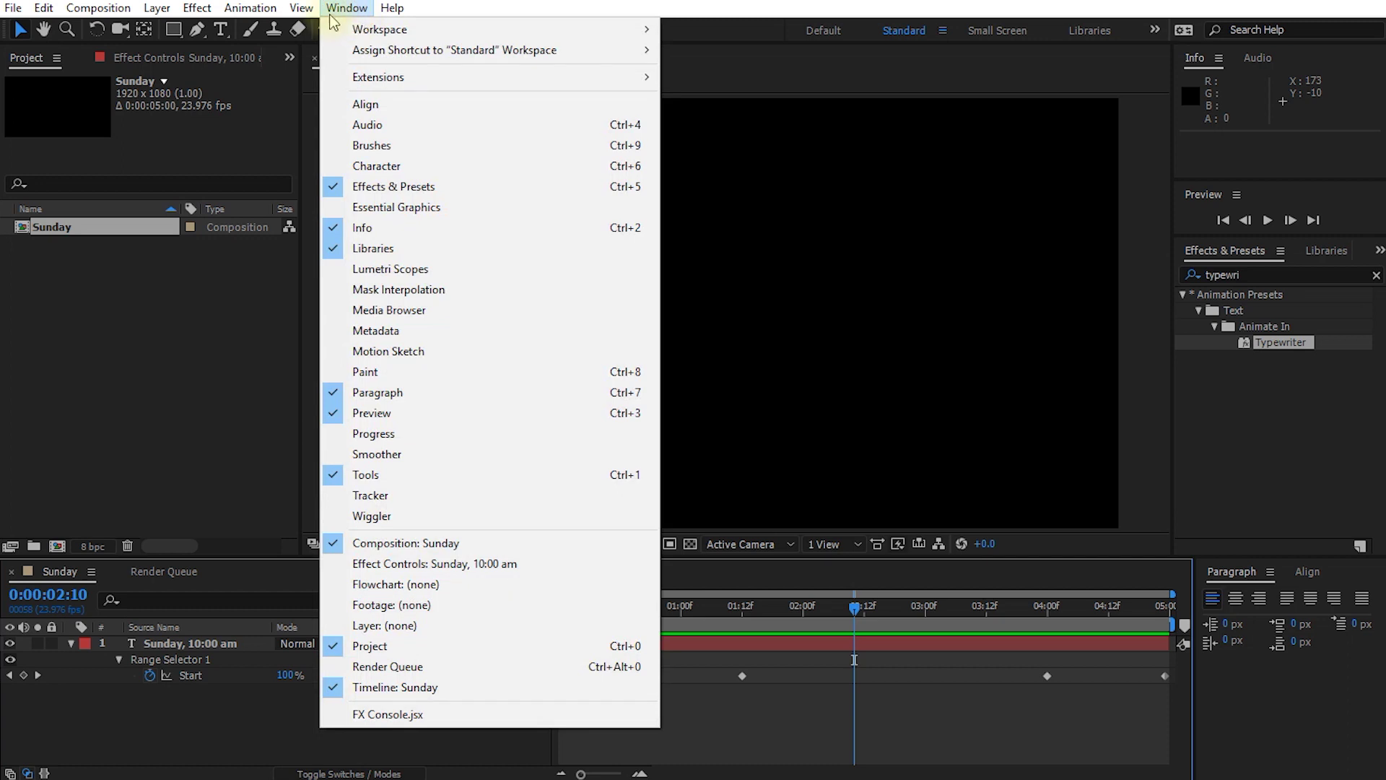
{"action": "left_click", "coordinate": [421, 209]}
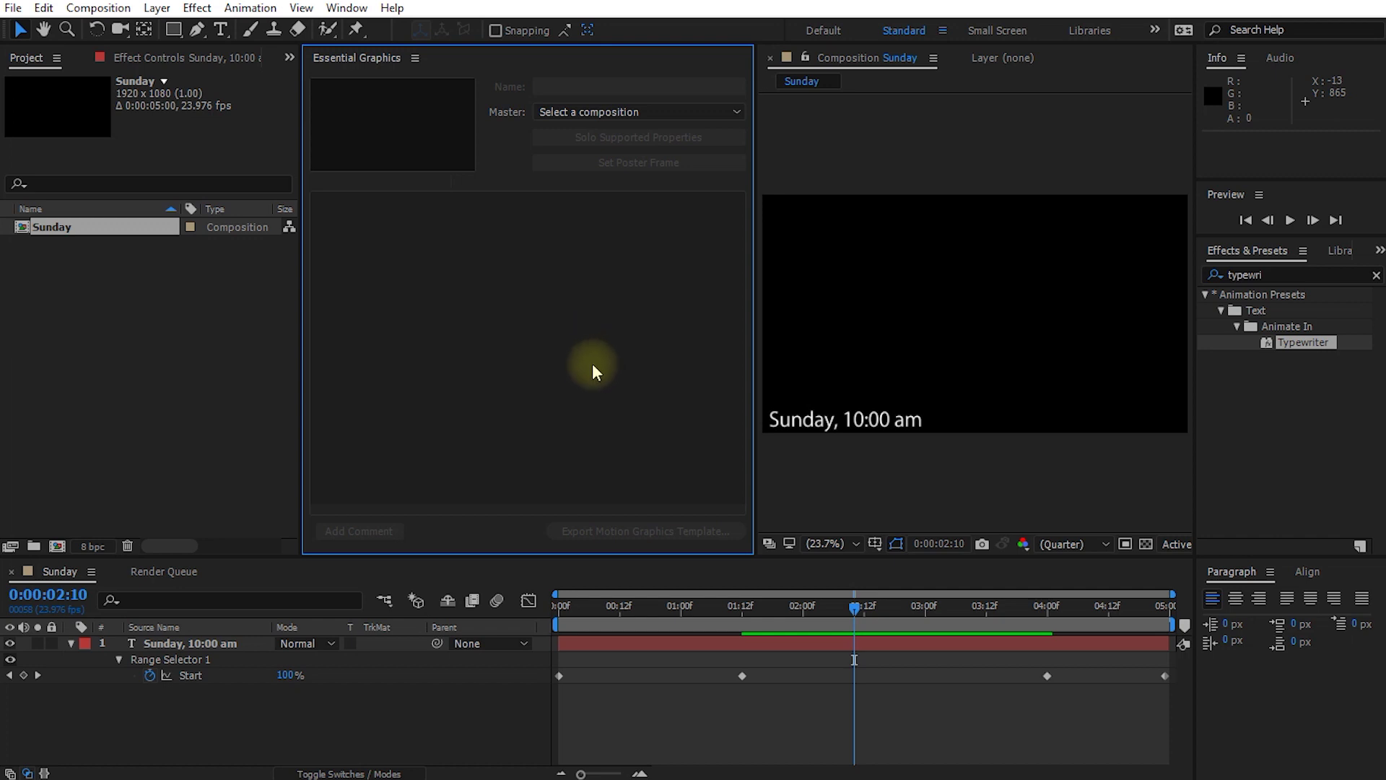
{"action": "left_click", "coordinate": [347, 8]}
{"action": "left_click", "coordinate": [409, 209]}
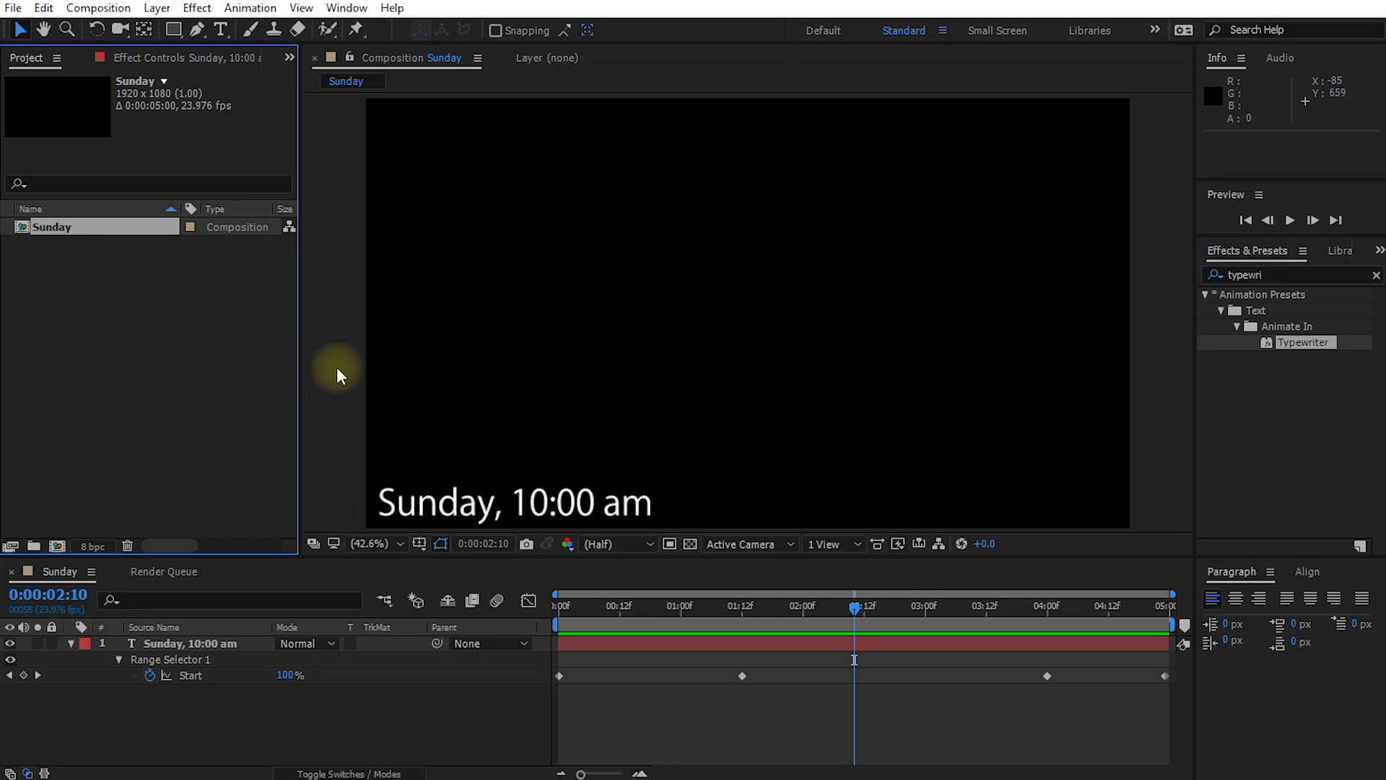
- Add the Sunday composition to the Render Queue with Best Settings render quality
{"action": "left_click_drag", "start_coordinate": [870, 595], "coordinate": [839, 636]}
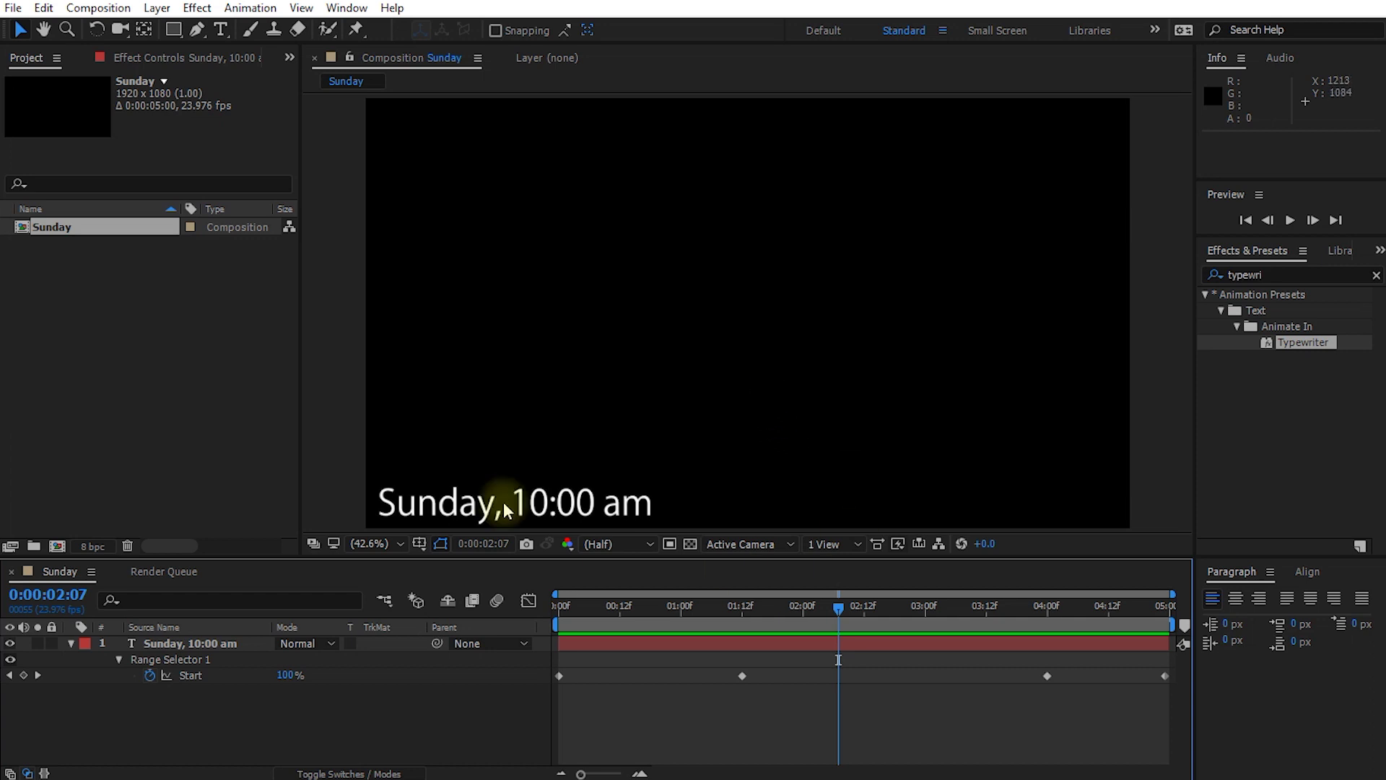
{"action": "left_click", "coordinate": [53, 85]}
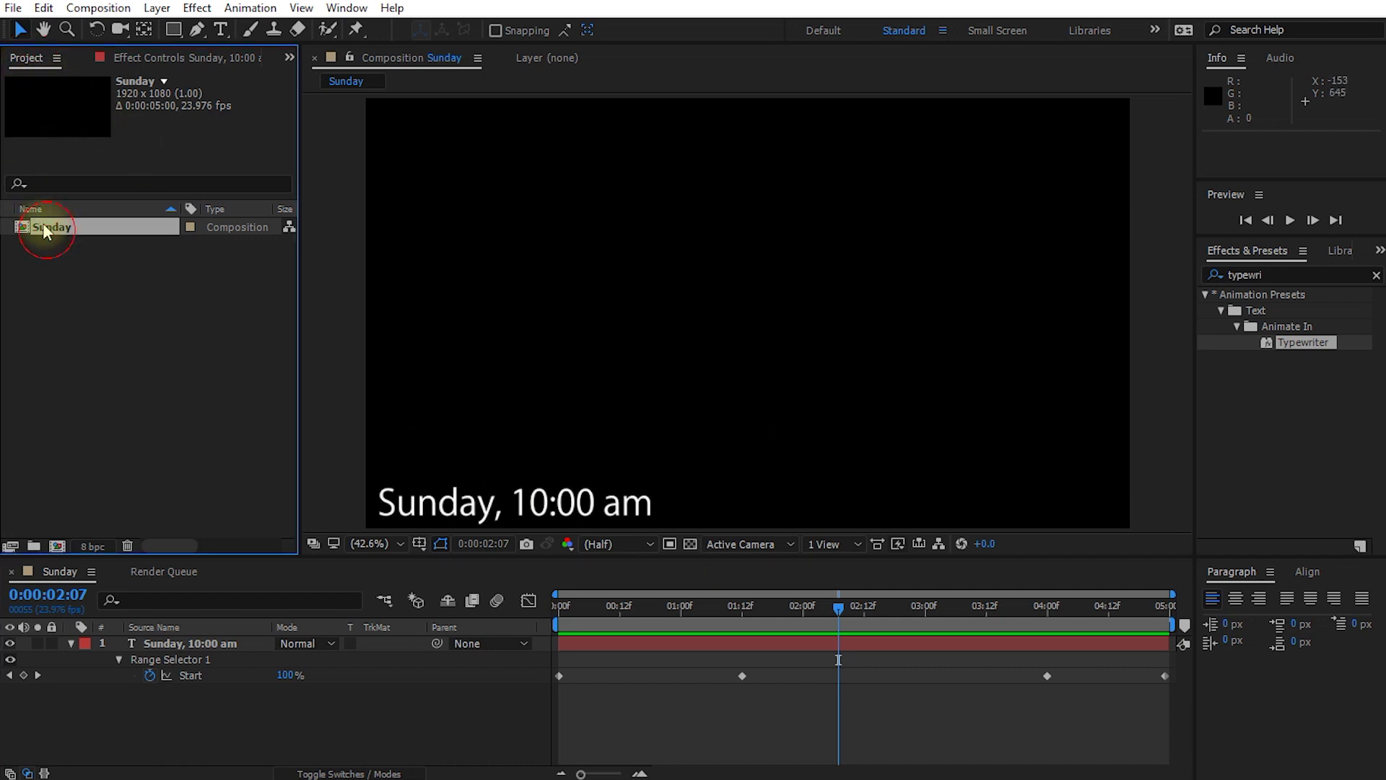
{"action": "left_click", "coordinate": [99, 10]}
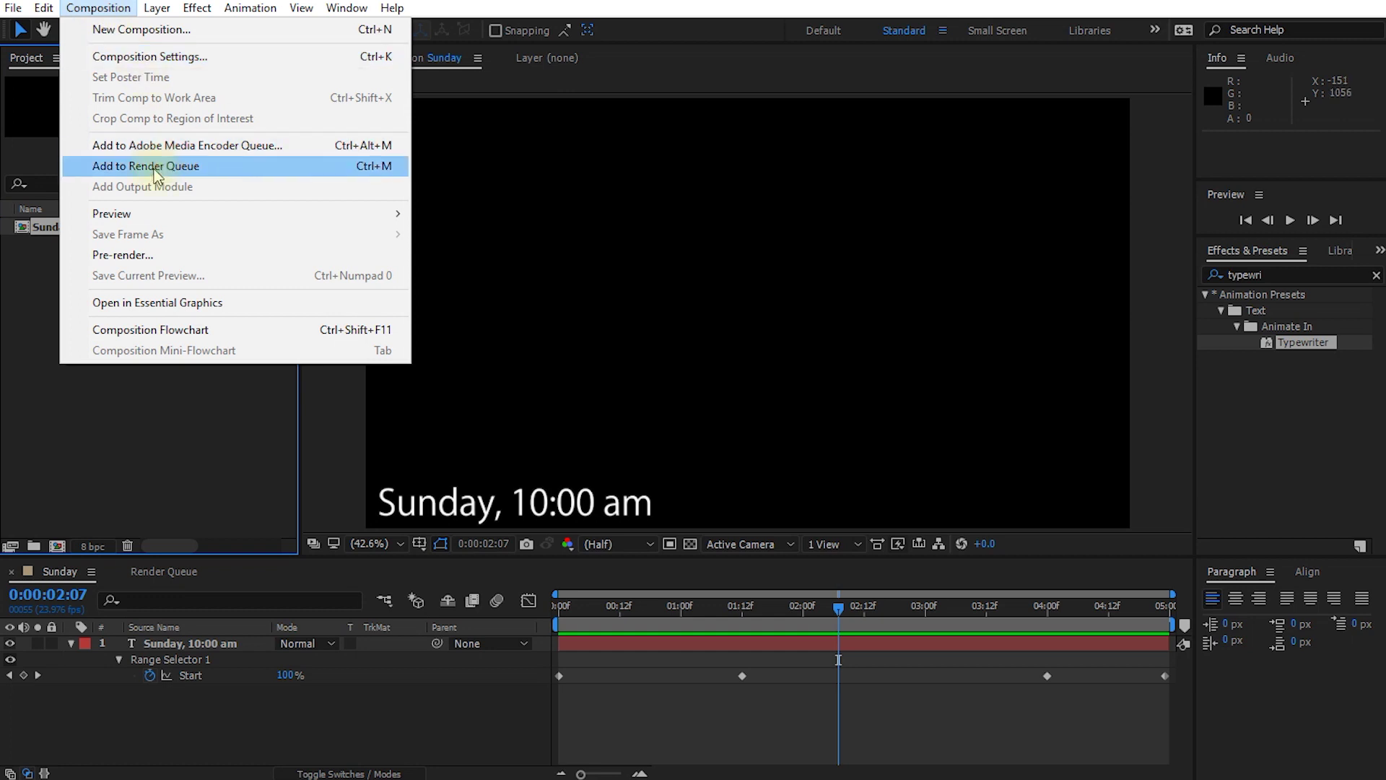
{"action": "left_click", "coordinate": [153, 168]}
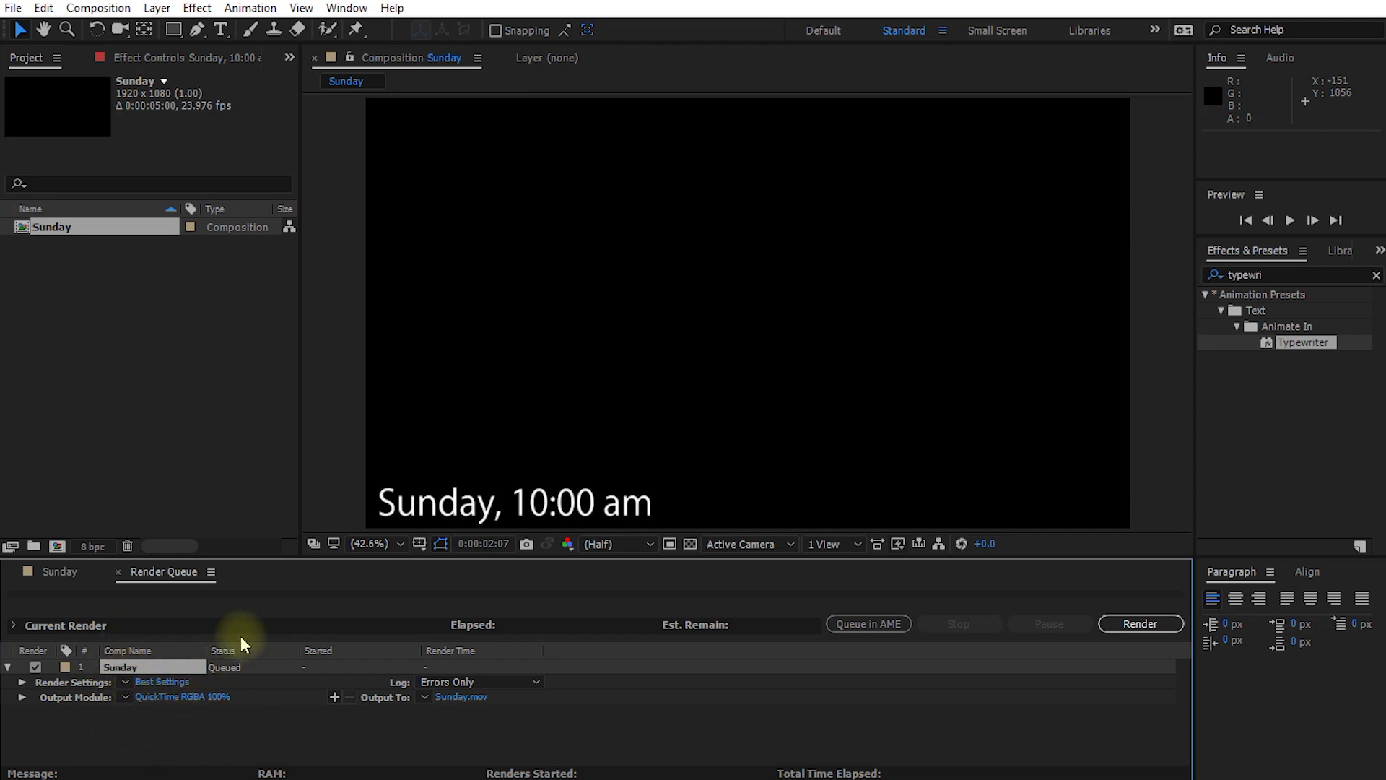
{"action": "left_click", "coordinate": [125, 683]}
{"action": "left_click", "coordinate": [165, 696]}
{"action": "left_click", "coordinate": [166, 696]}
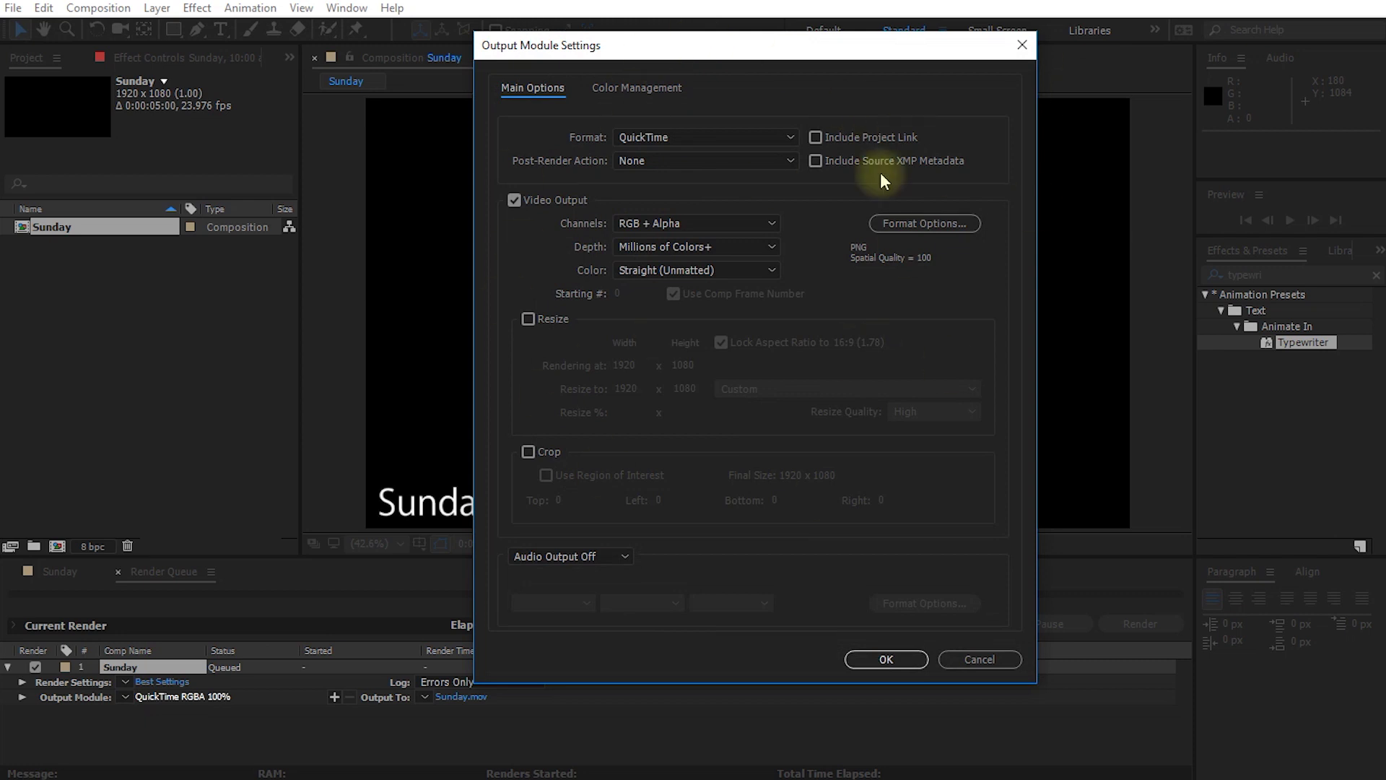
- Set the output to QuickTime with the PNG codec at quality 26
{"action": "left_click_drag", "start_coordinate": [718, 47], "coordinate": [746, 45]}
{"action": "left_click", "coordinate": [651, 129]}
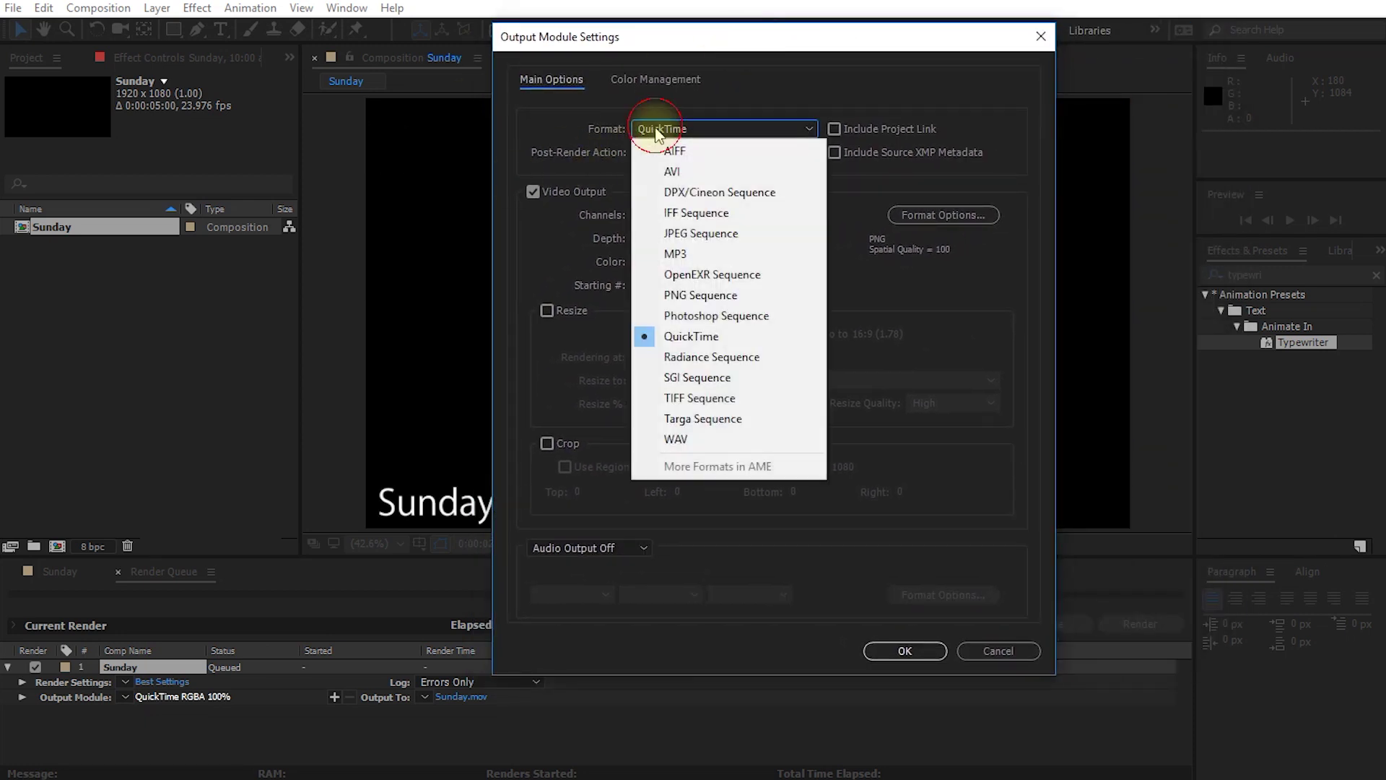
{"action": "left_click", "coordinate": [688, 344]}
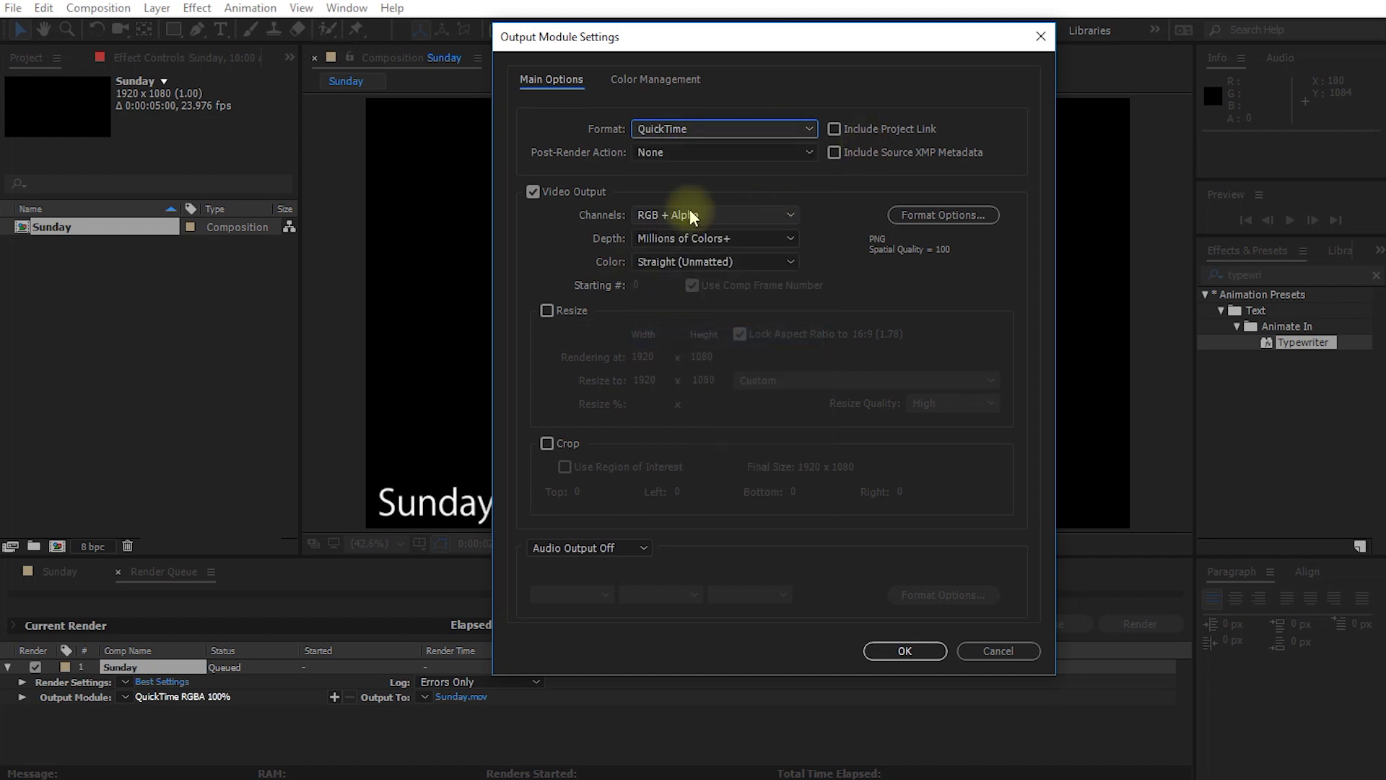
{"action": "left_click", "coordinate": [925, 214]}
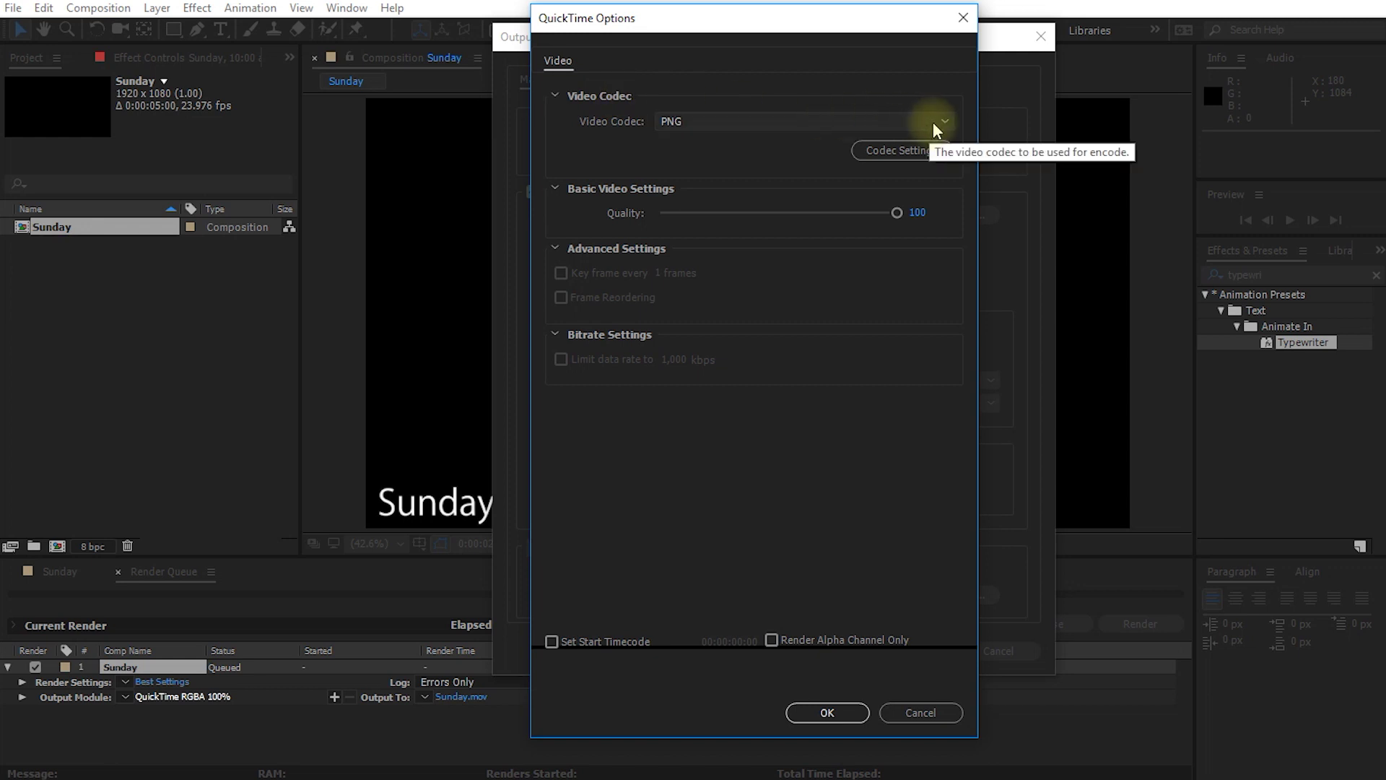
{"action": "left_click", "coordinate": [933, 122]}
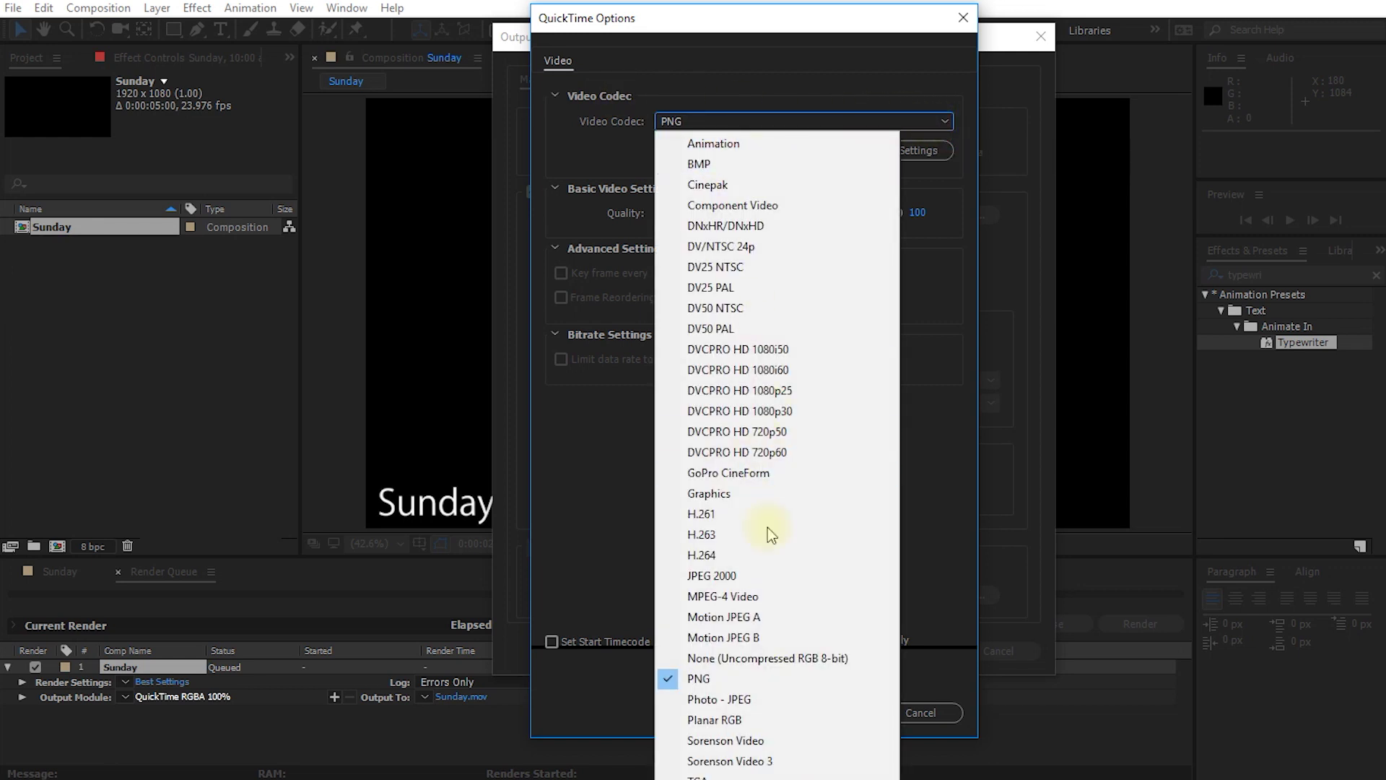
{"action": "left_click", "coordinate": [707, 677]}
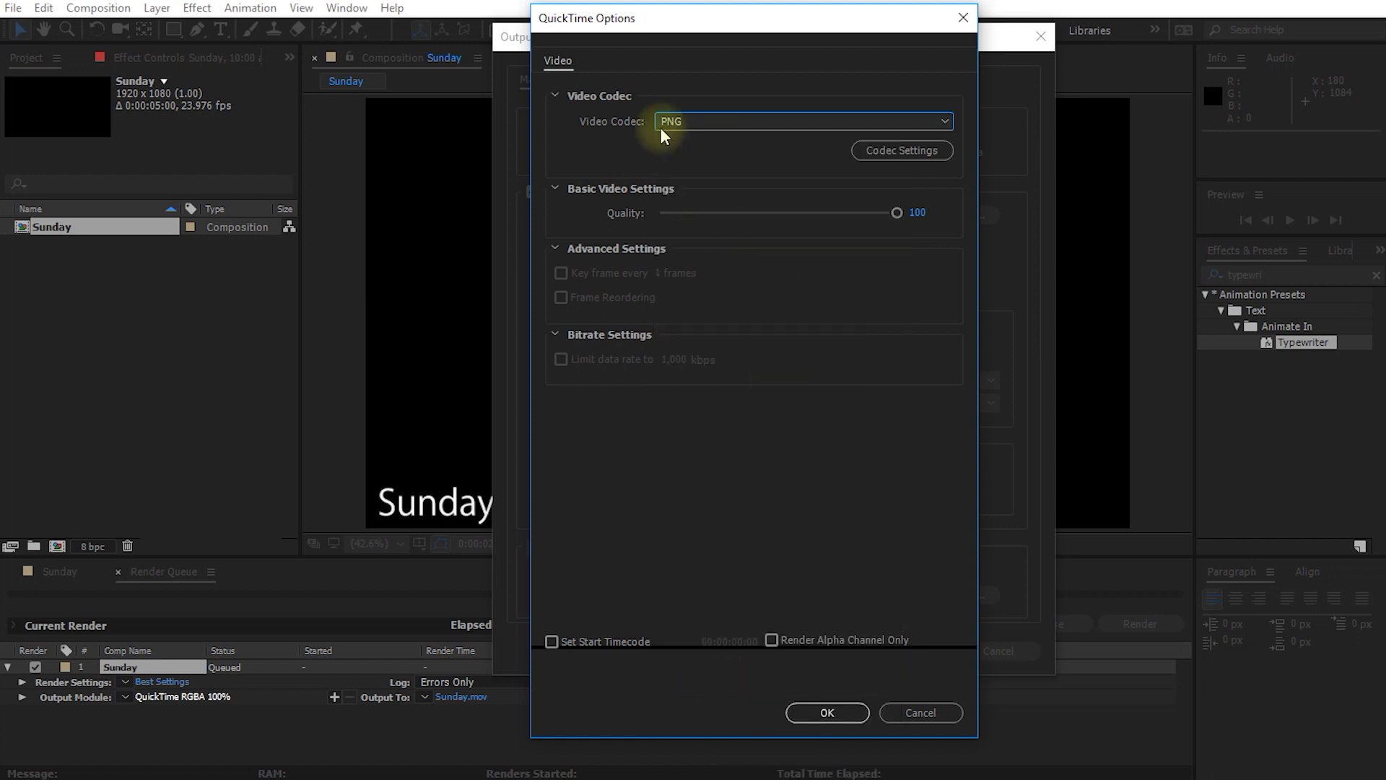
{"action": "left_click_drag", "start_coordinate": [895, 213], "coordinate": [722, 213]}
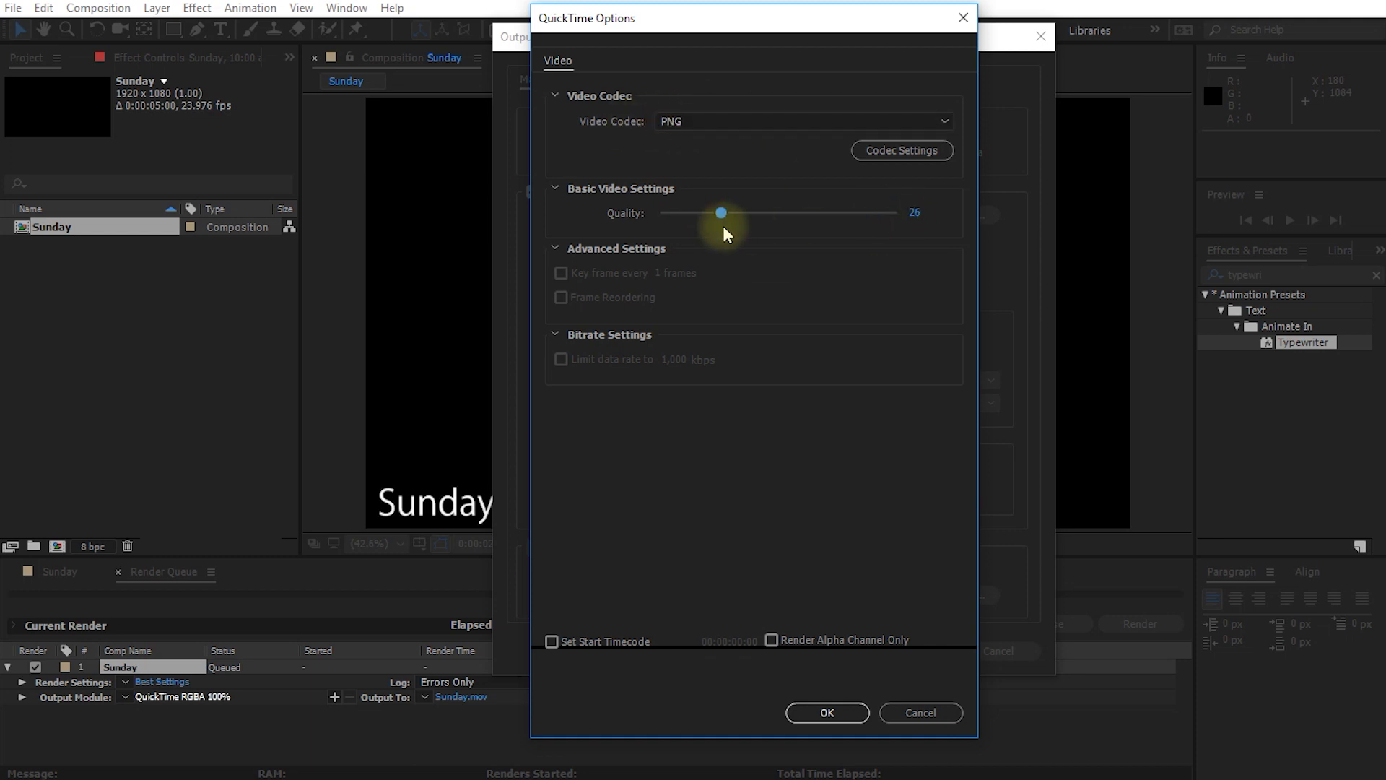
{"action": "left_click", "coordinate": [827, 713]}
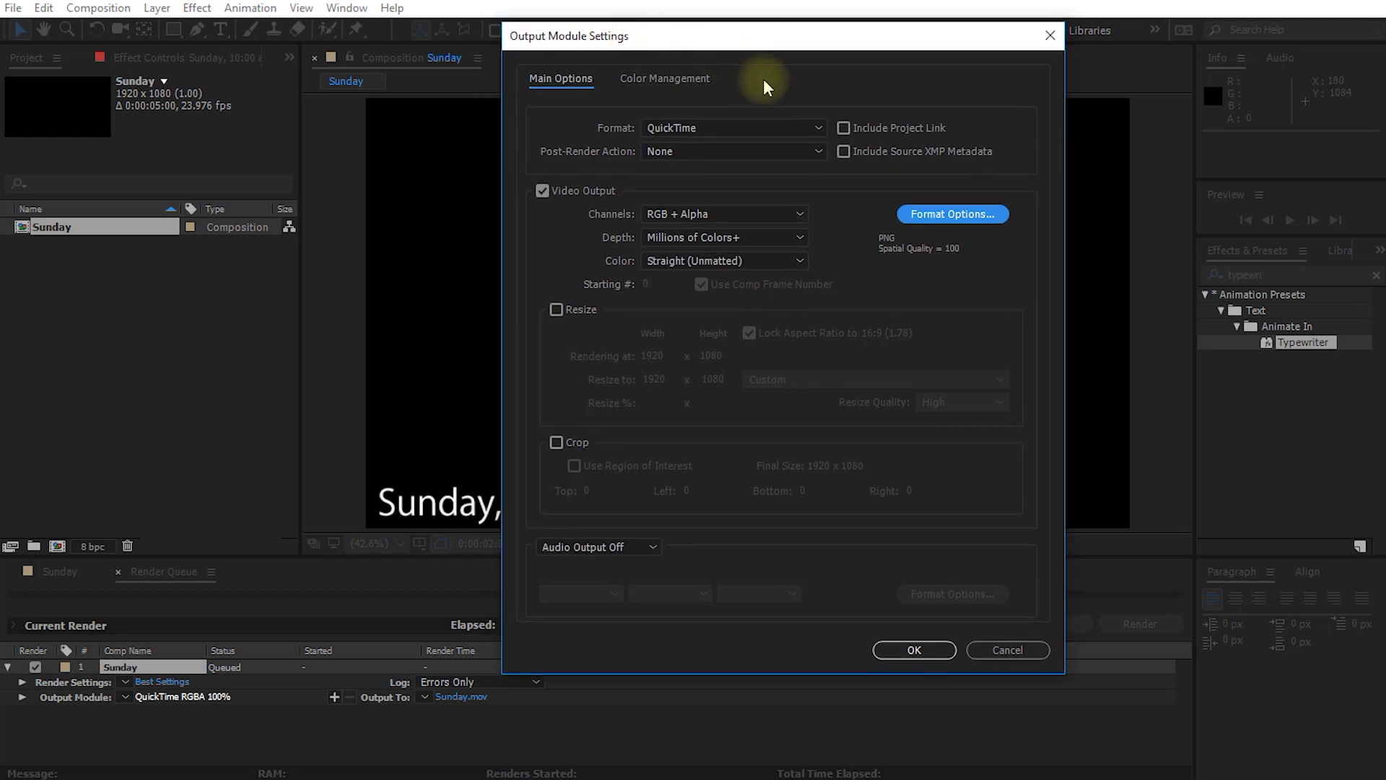
- Set Channels to RGB + Alpha, leave Audio Output Off, and confirm the output module
{"action": "left_click", "coordinate": [713, 215]}
{"action": "left_click", "coordinate": [678, 236]}
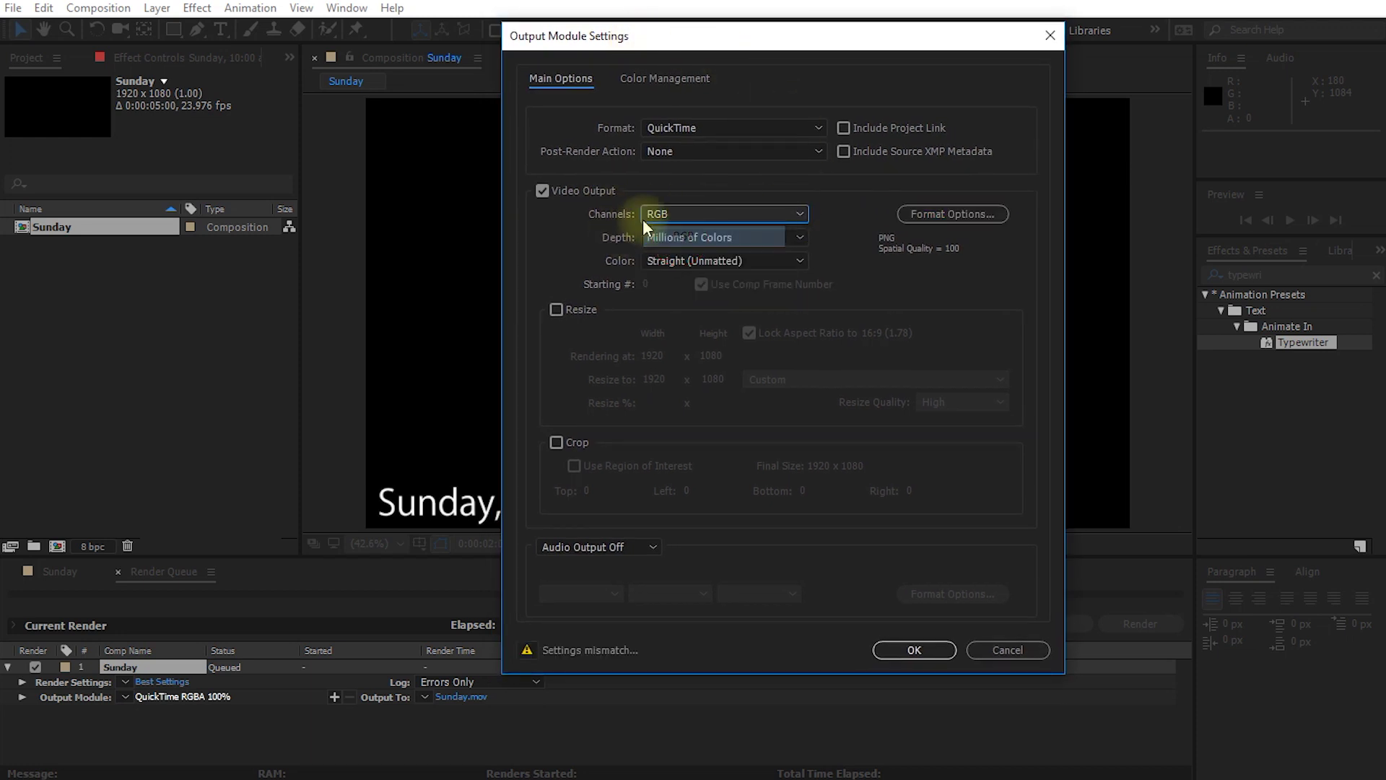
{"action": "left_click", "coordinate": [777, 217]}
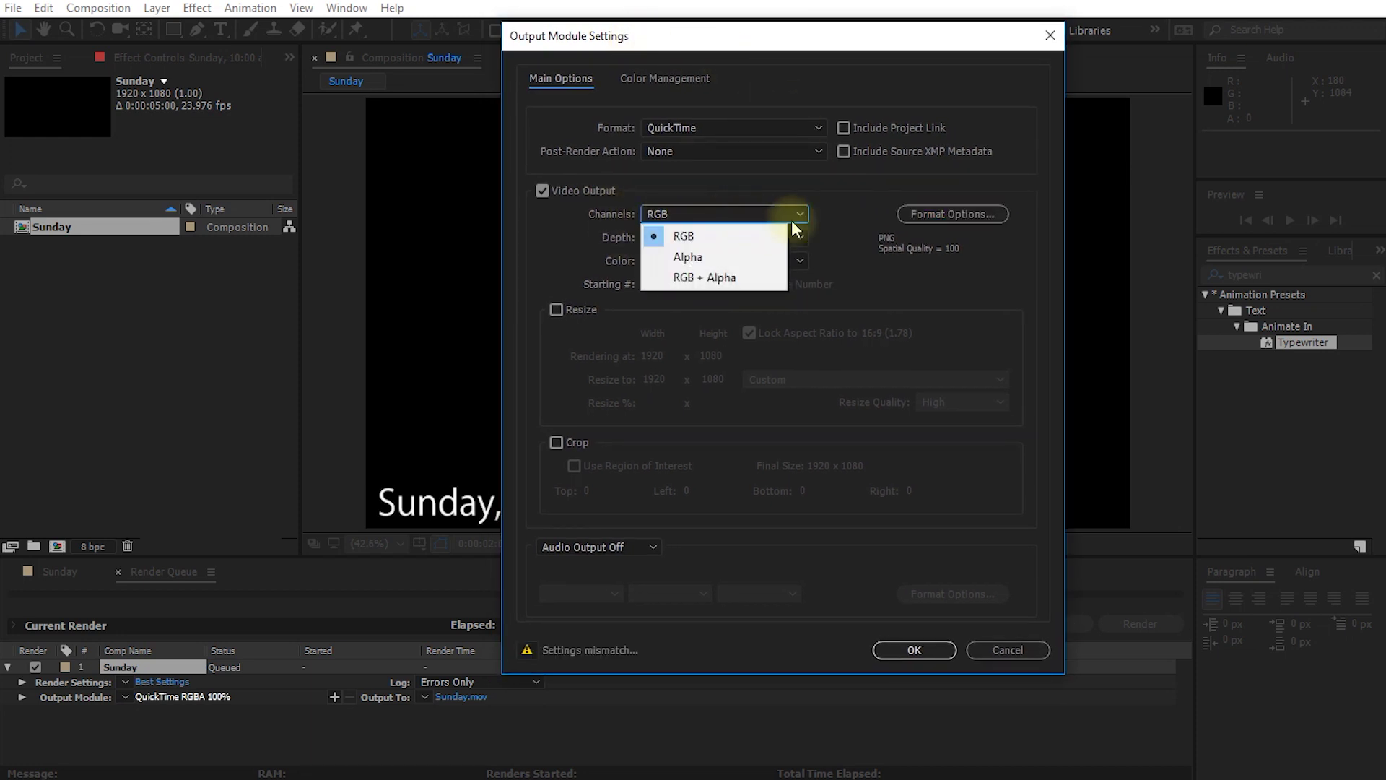
{"action": "left_click", "coordinate": [742, 278]}
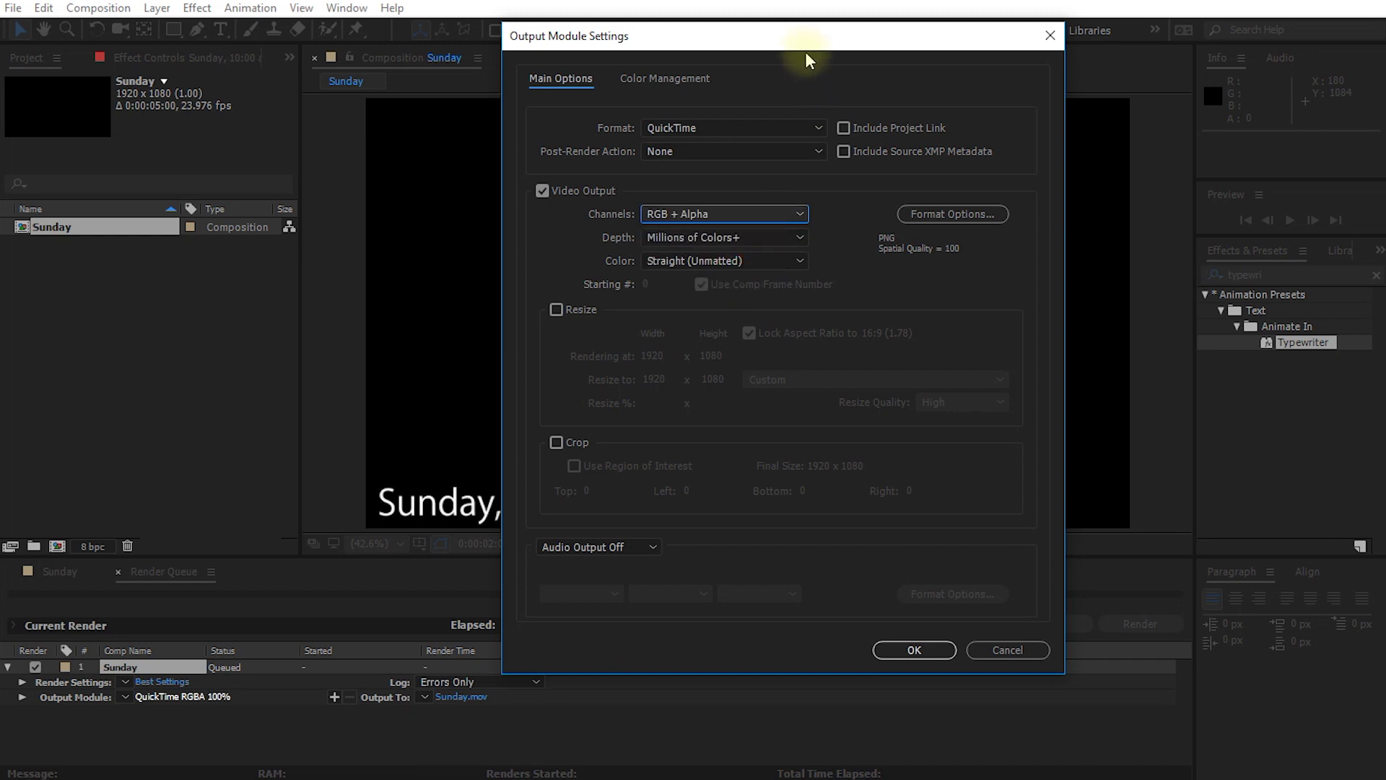
{"action": "left_click_drag", "start_coordinate": [806, 47], "coordinate": [1036, 43]}
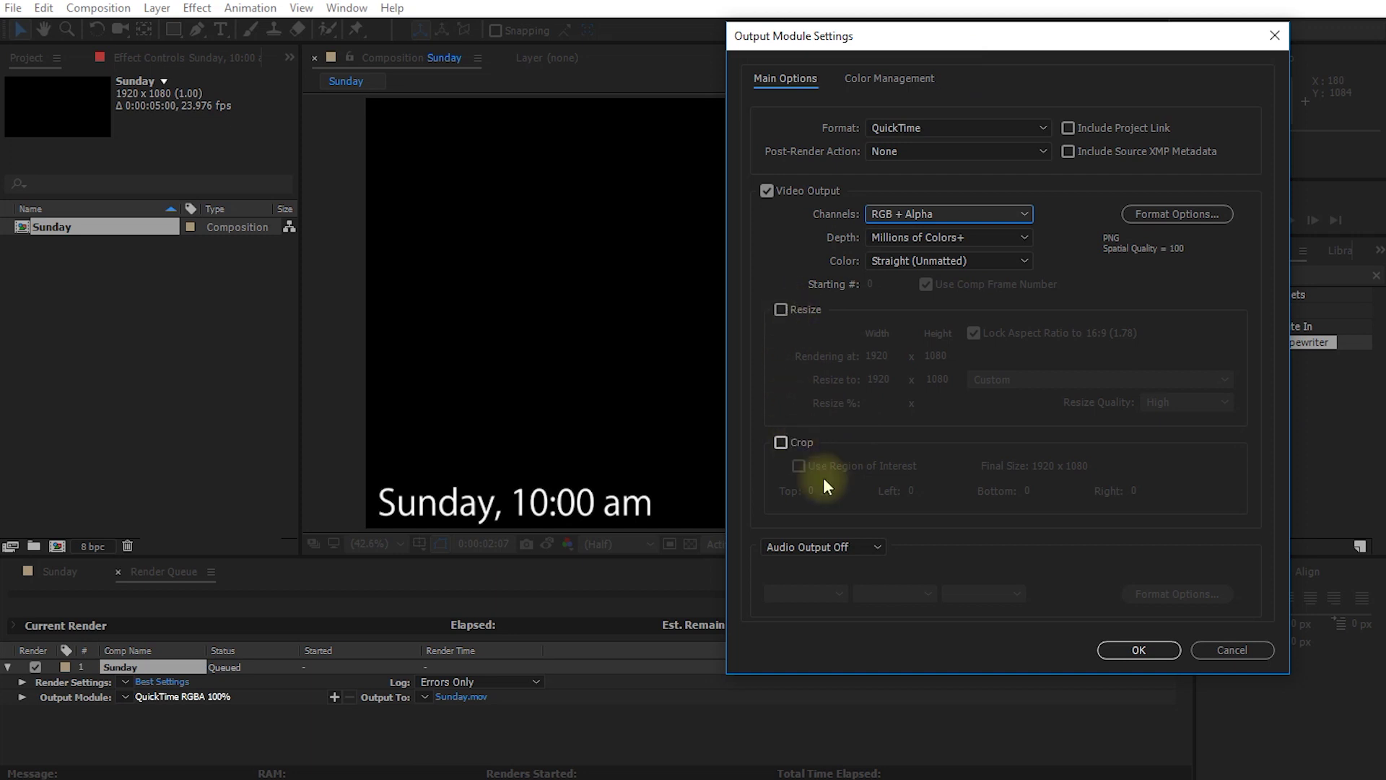
{"action": "left_click", "coordinate": [870, 547]}
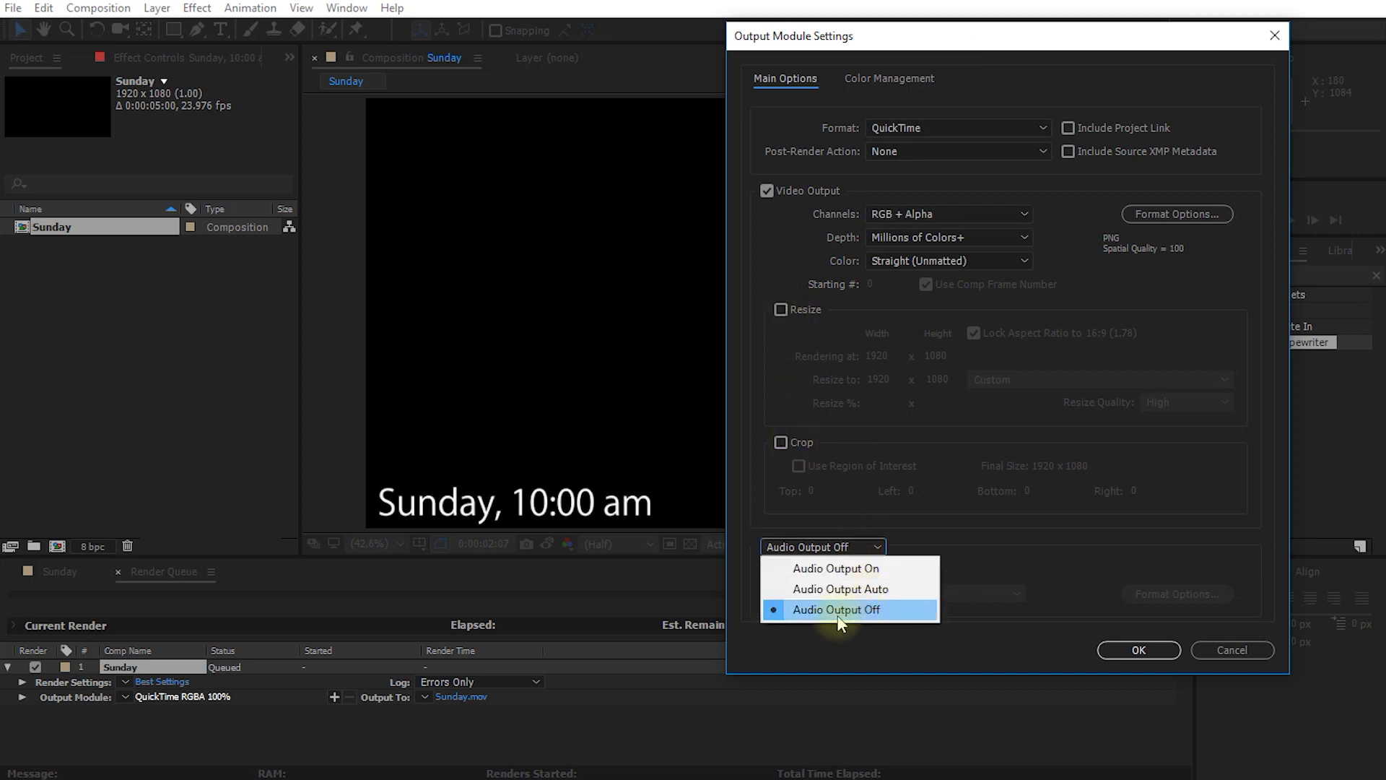
{"action": "left_click", "coordinate": [876, 609]}
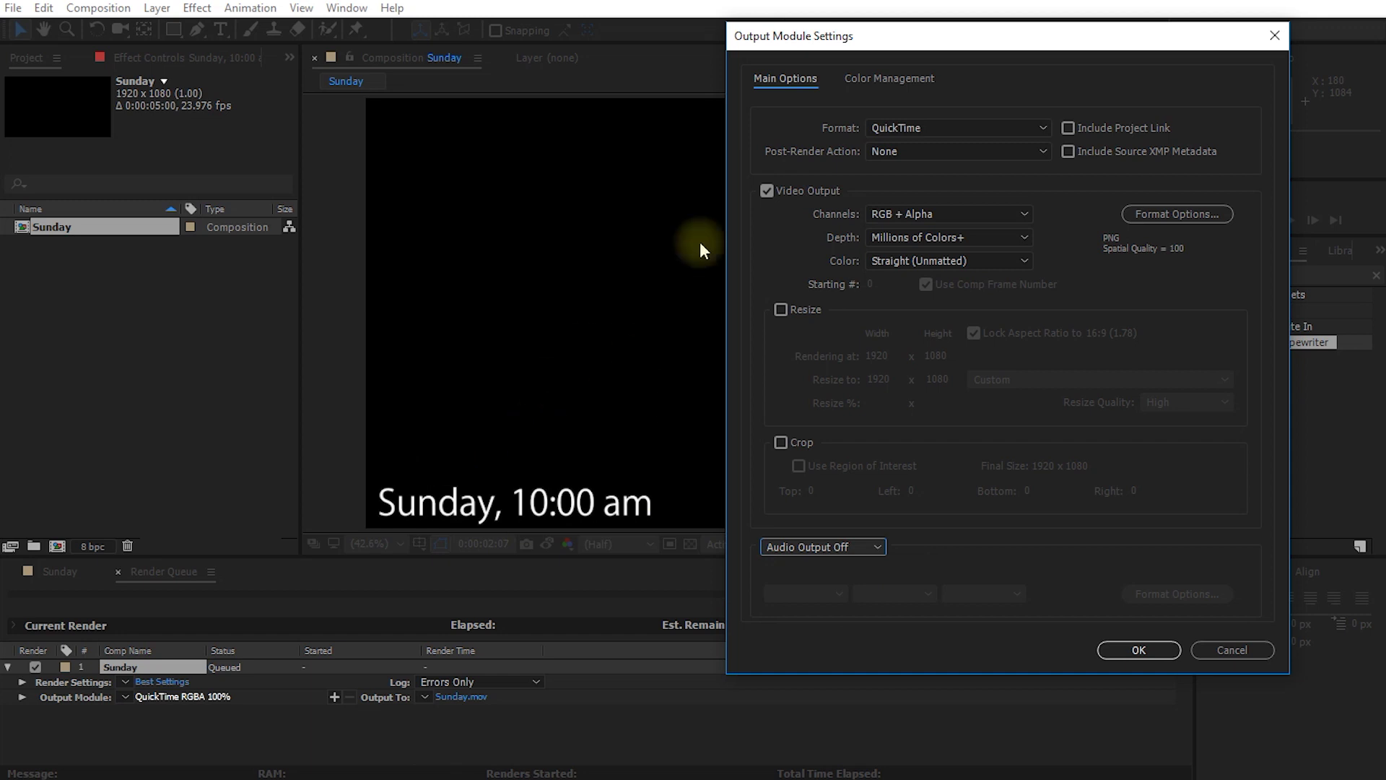
{"action": "left_click_drag", "start_coordinate": [912, 51], "coordinate": [715, 67]}
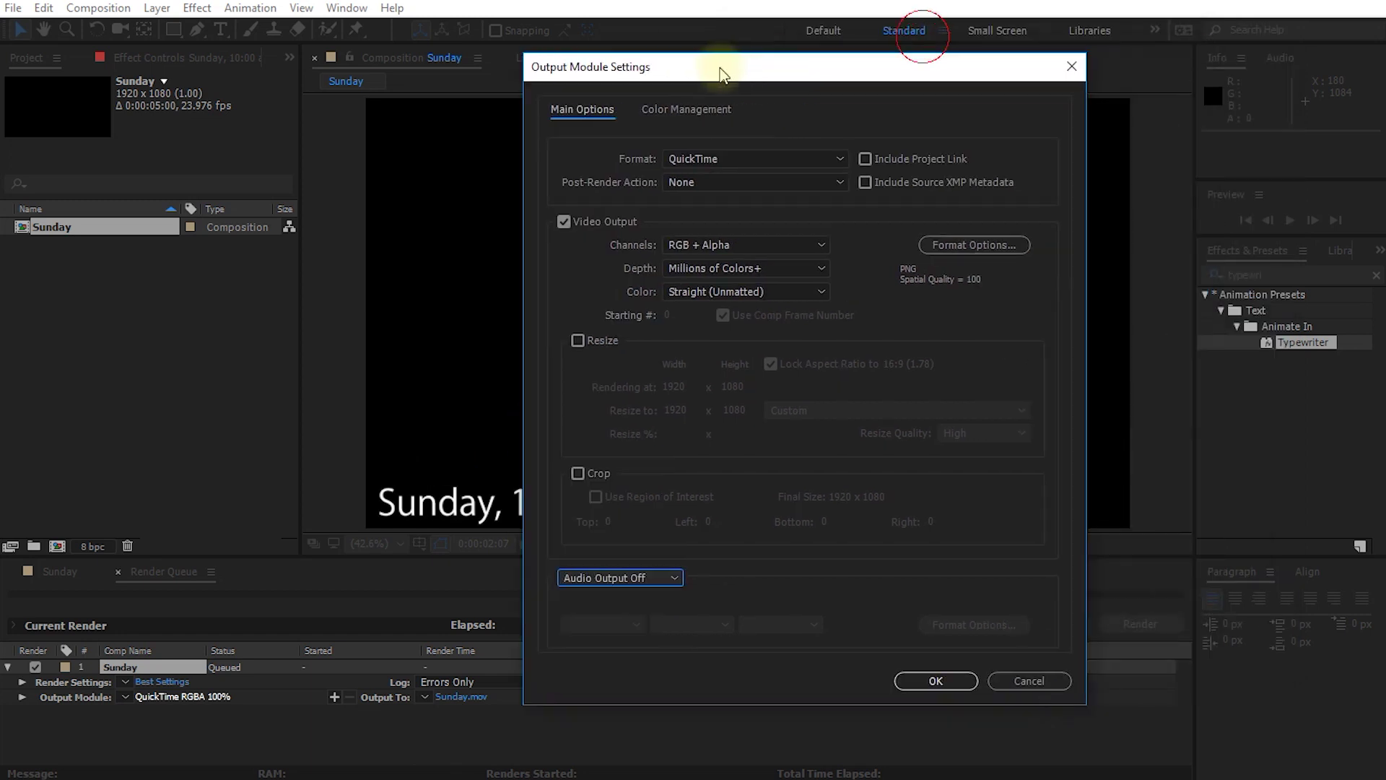
{"action": "left_click", "coordinate": [915, 678]}
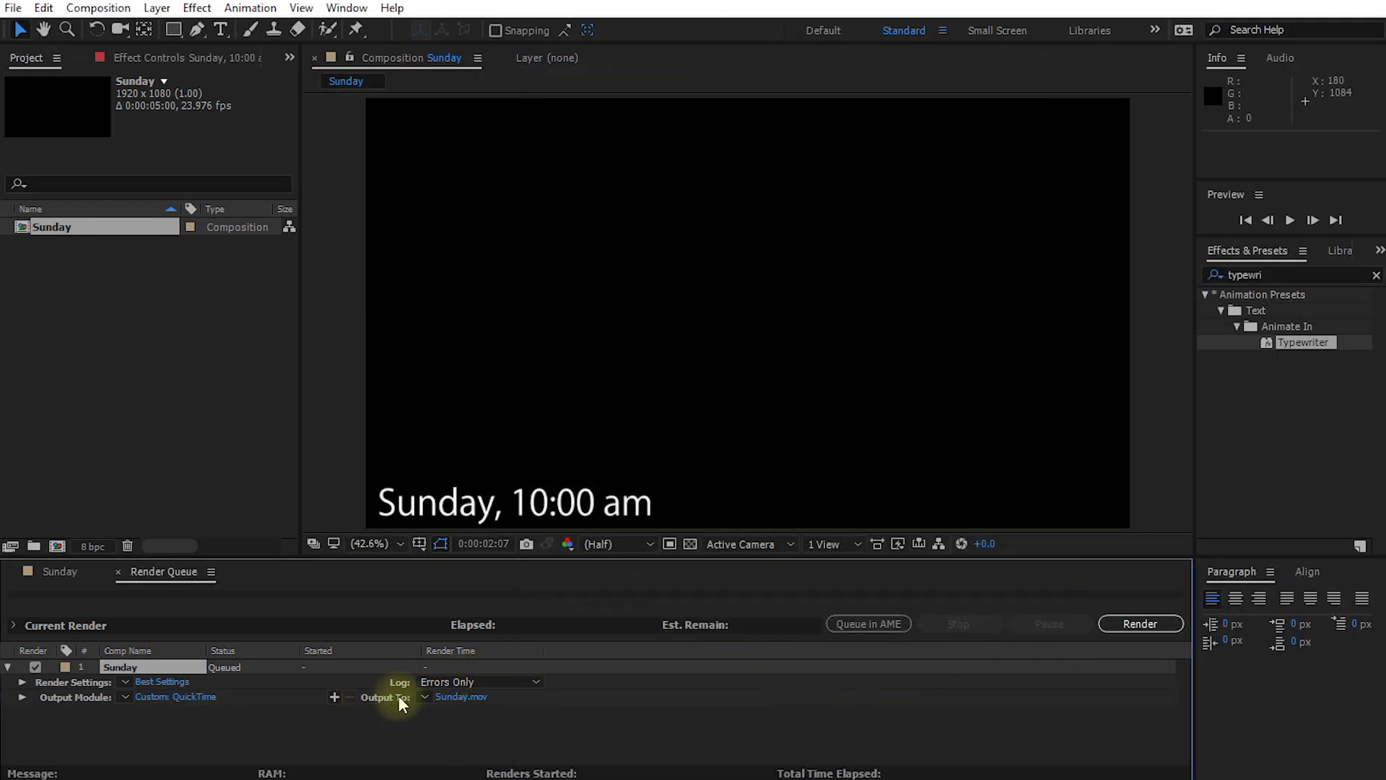
- Save the output as Tutorial.mov in Footage > Titles and render the composition
{"action": "left_click", "coordinate": [462, 697]}
{"action": "left_click", "coordinate": [491, 85]}
{"action": "double_click", "coordinate": [338, 250]}
{"action": "double_click", "coordinate": [337, 251]}
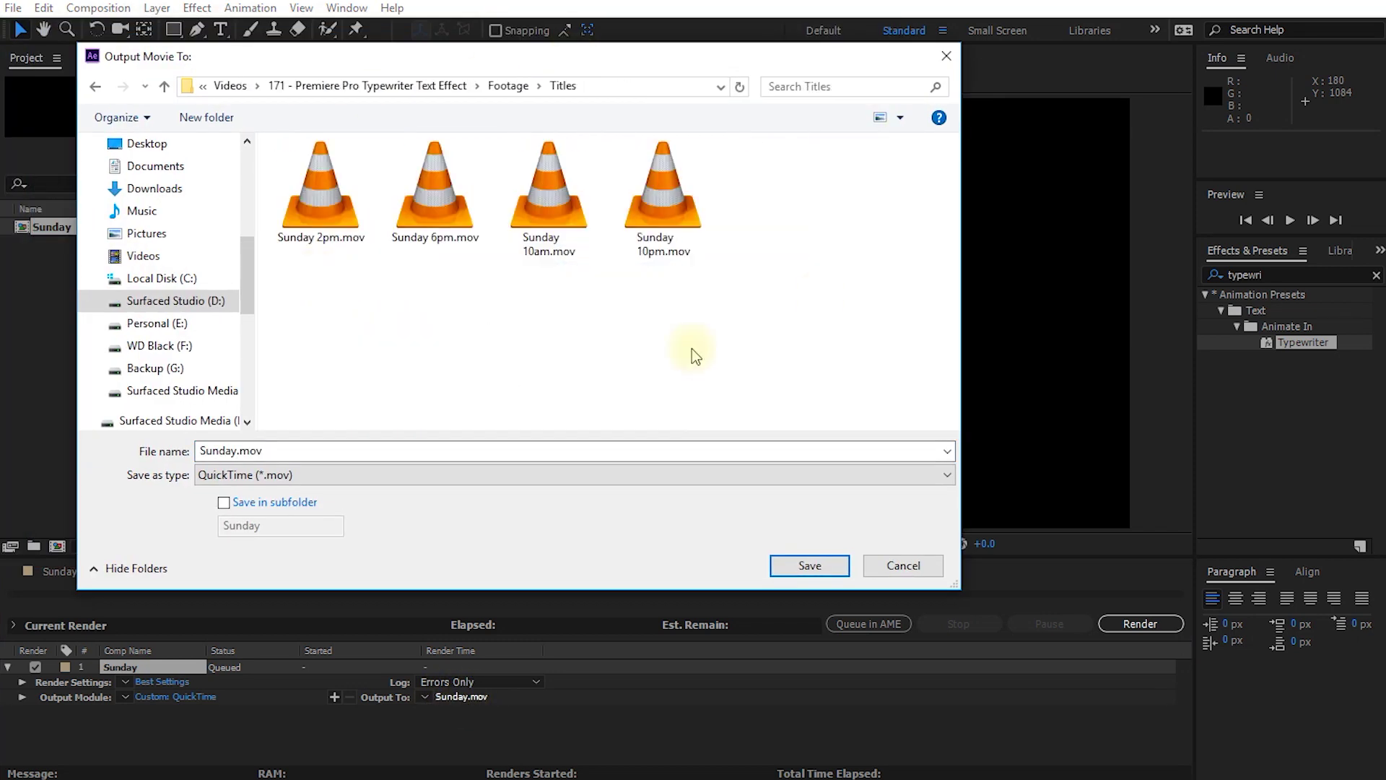
{"action": "left_click", "coordinate": [237, 451]}
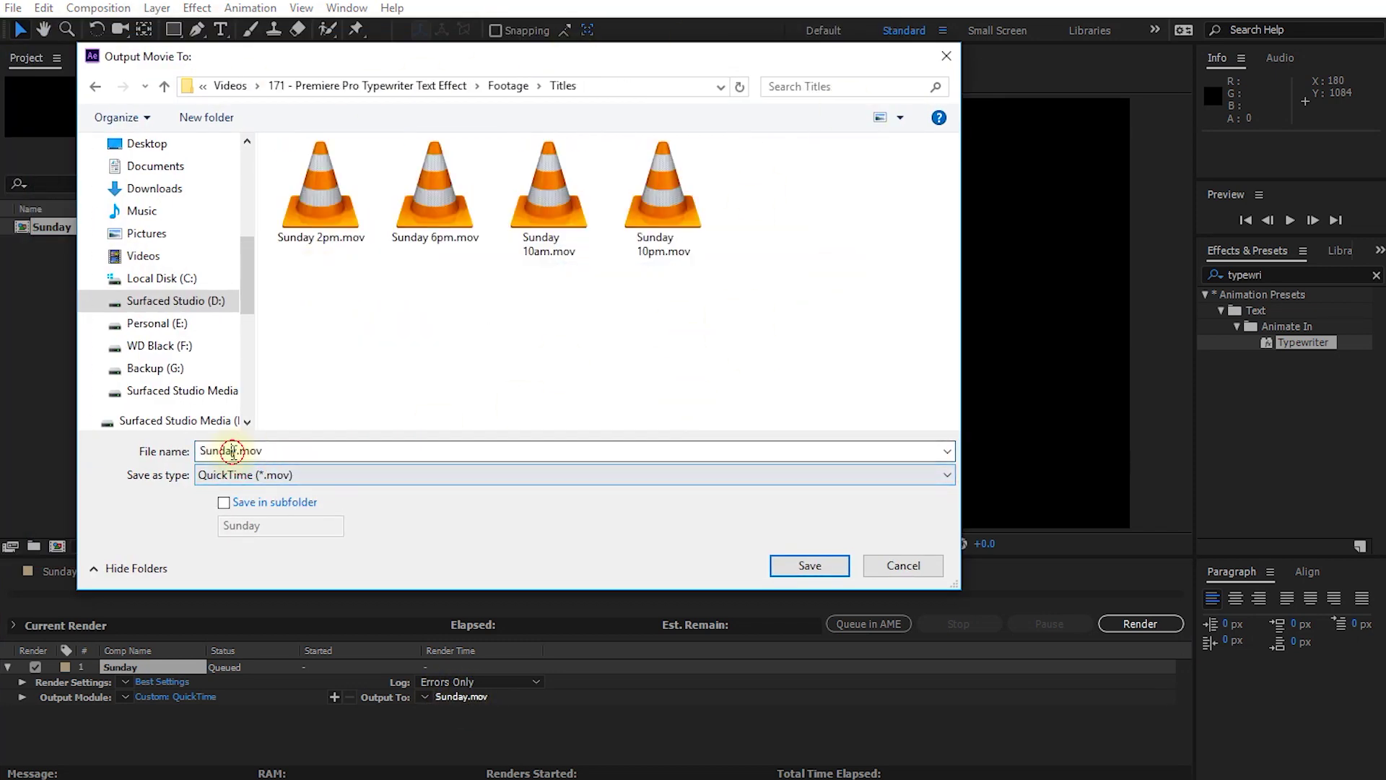
{"action": "key", "text": "ctrl+shift+Left"}
{"action": "type", "text": "Tutorial"}
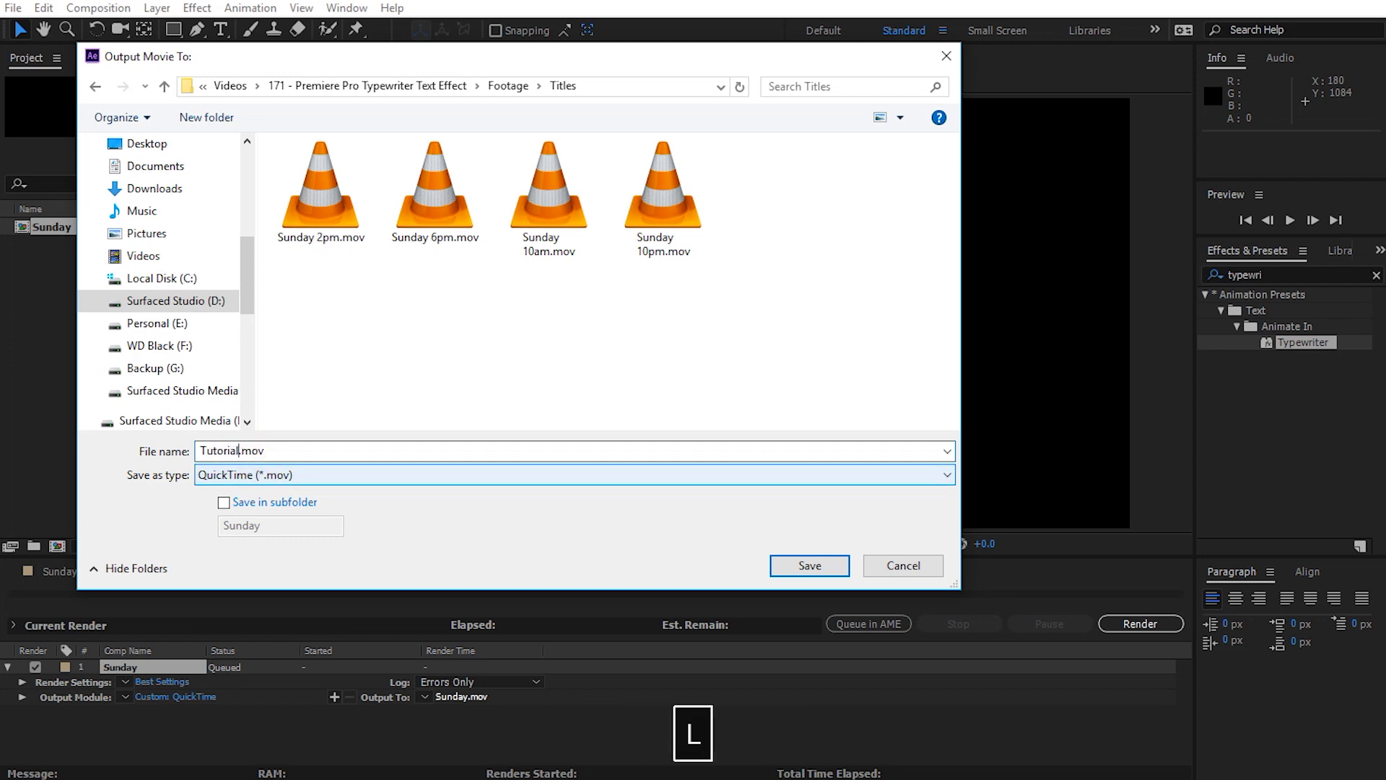
{"action": "left_click", "coordinate": [809, 566]}
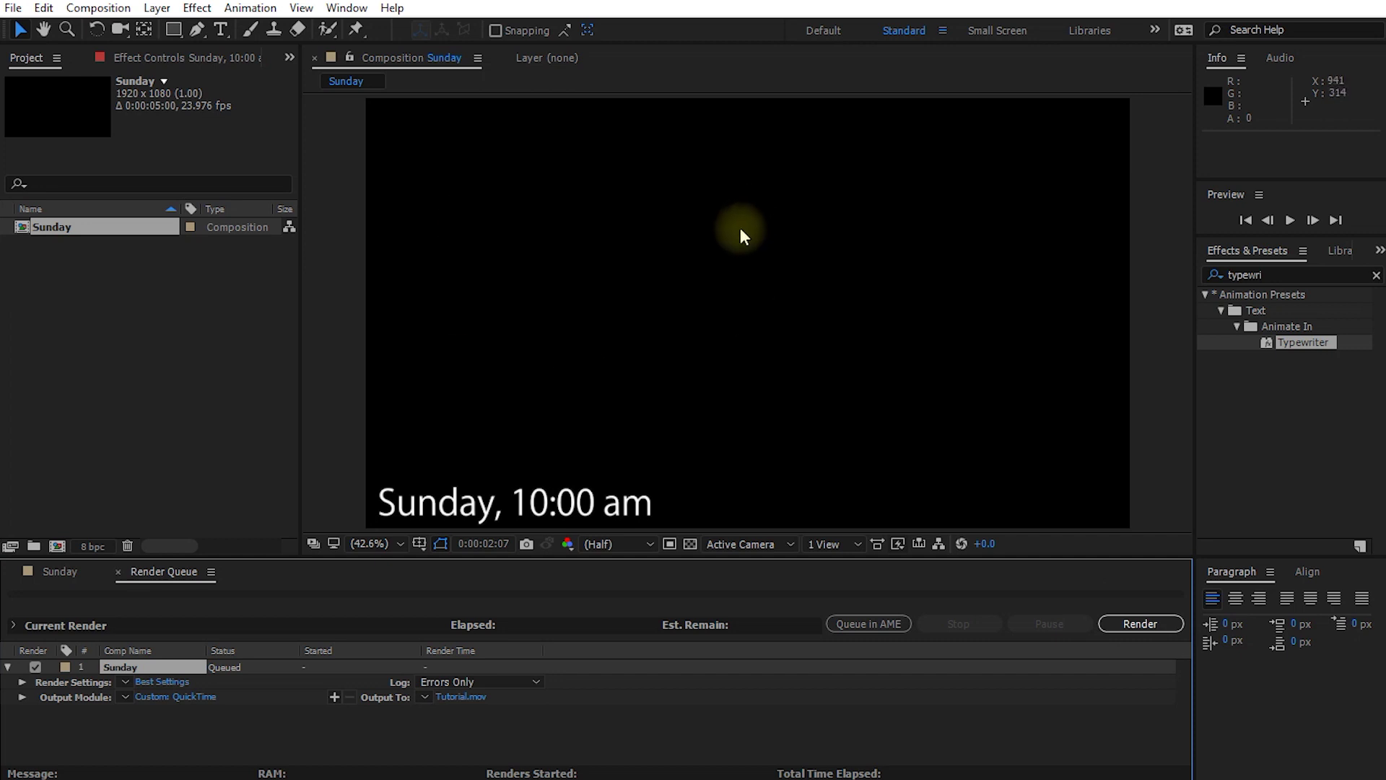
{"action": "left_click", "coordinate": [1141, 624]}
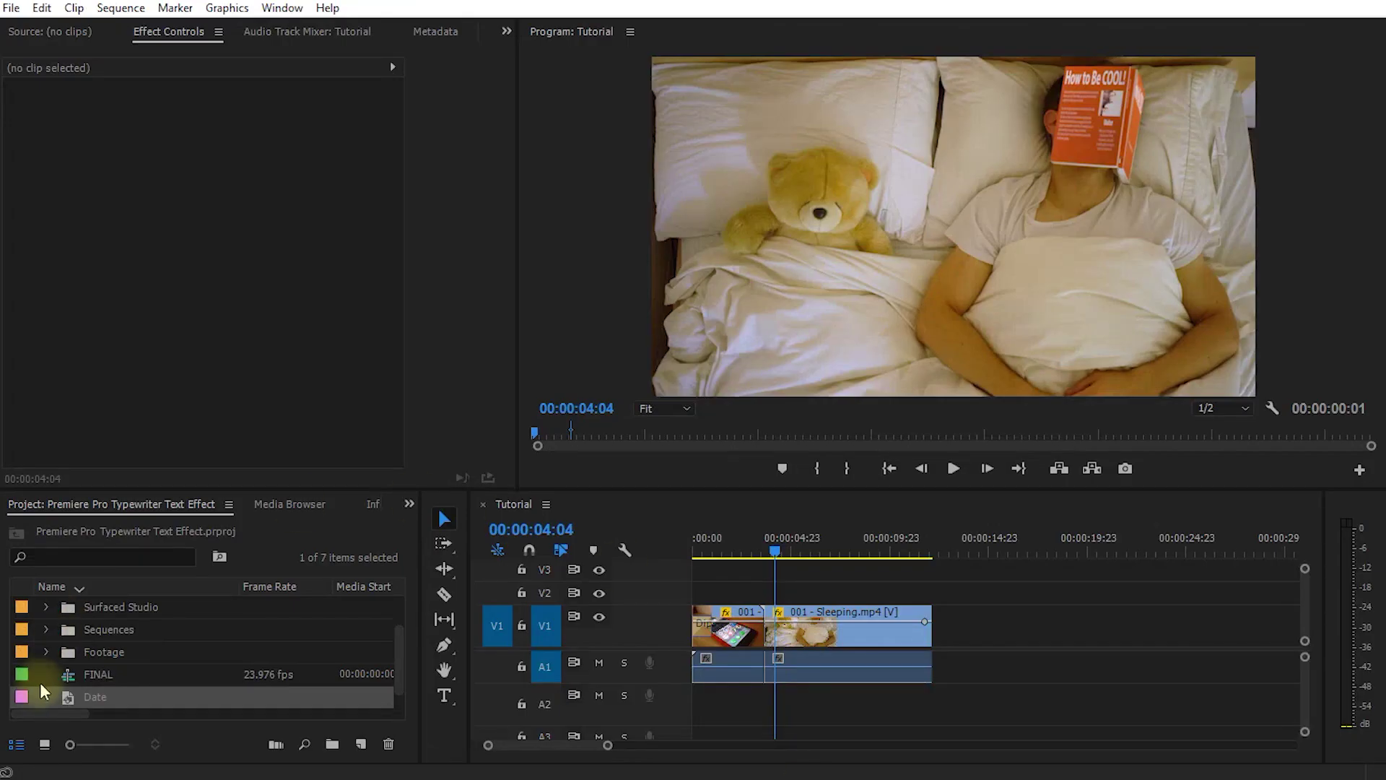
- Import Tutorial.mov from the 171 - Premiere Pro Typewriter Text Effect > Footage > Titles folder
{"action": "left_click", "coordinate": [44, 679]}
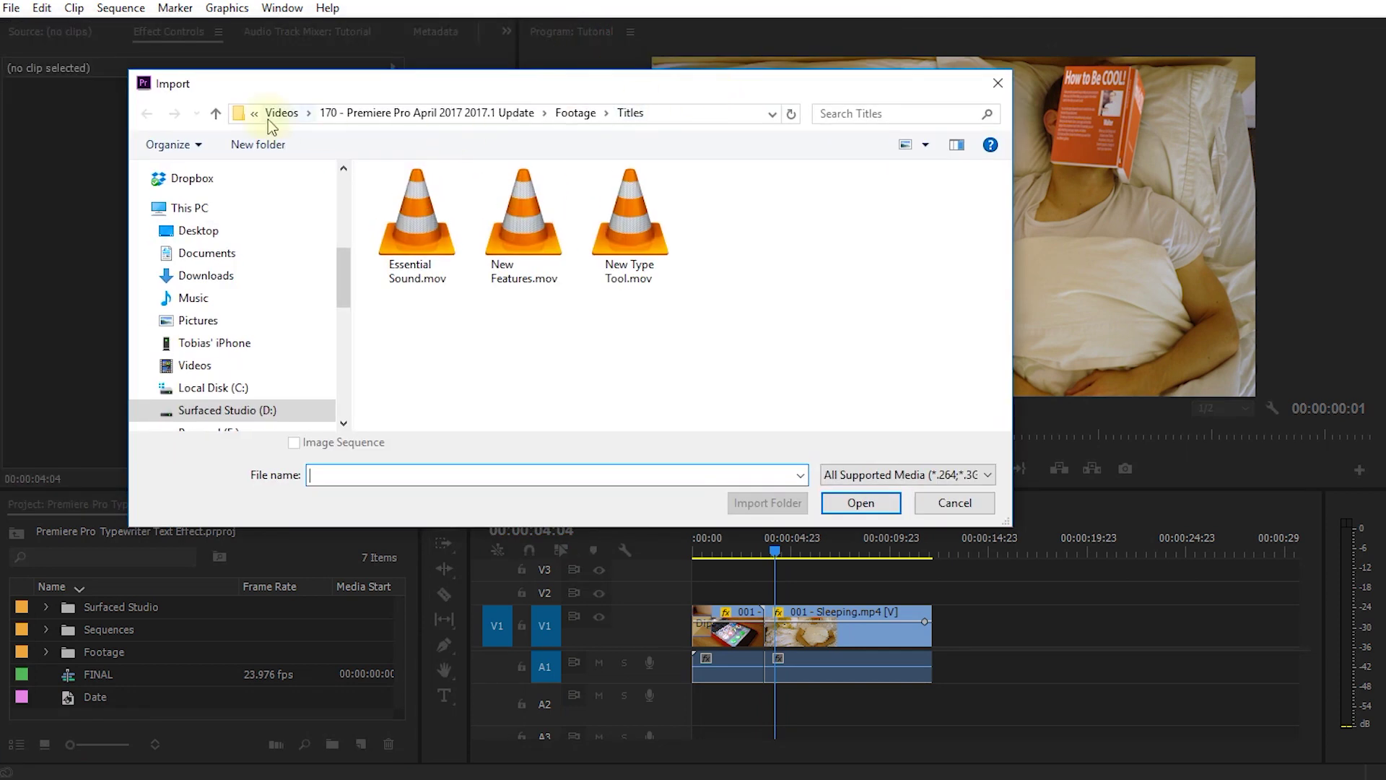
{"action": "left_click", "coordinate": [282, 113]}
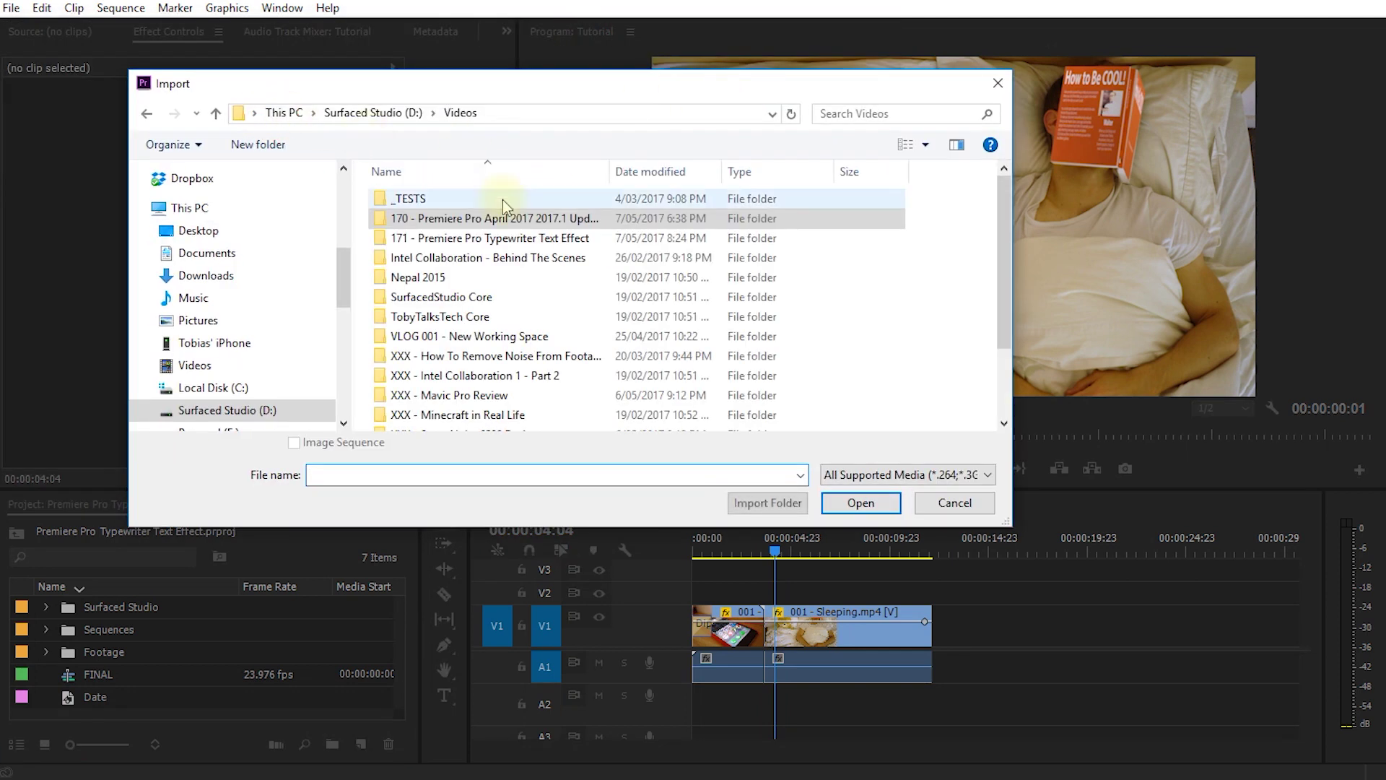
{"action": "double_click", "coordinate": [448, 238]}
{"action": "double_click", "coordinate": [462, 277]}
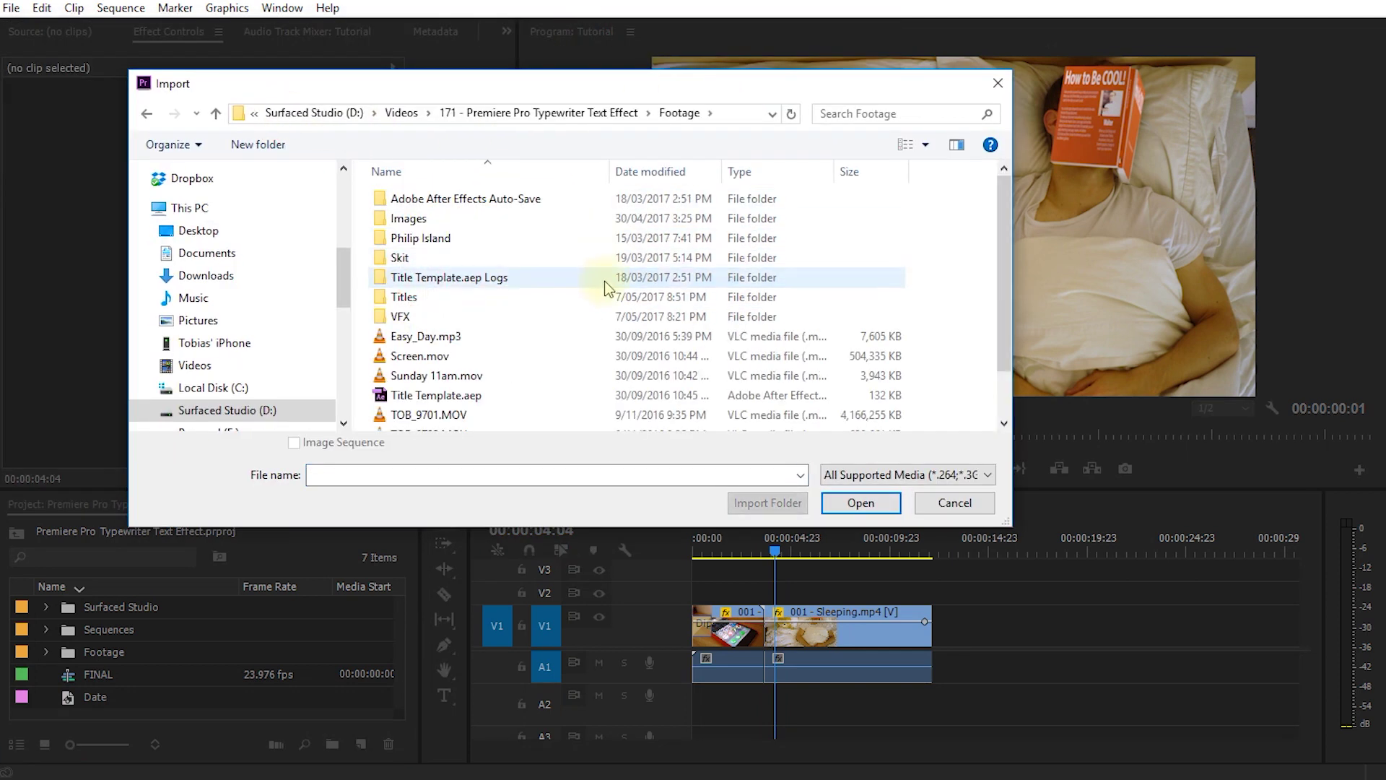
{"action": "double_click", "coordinate": [419, 297]}
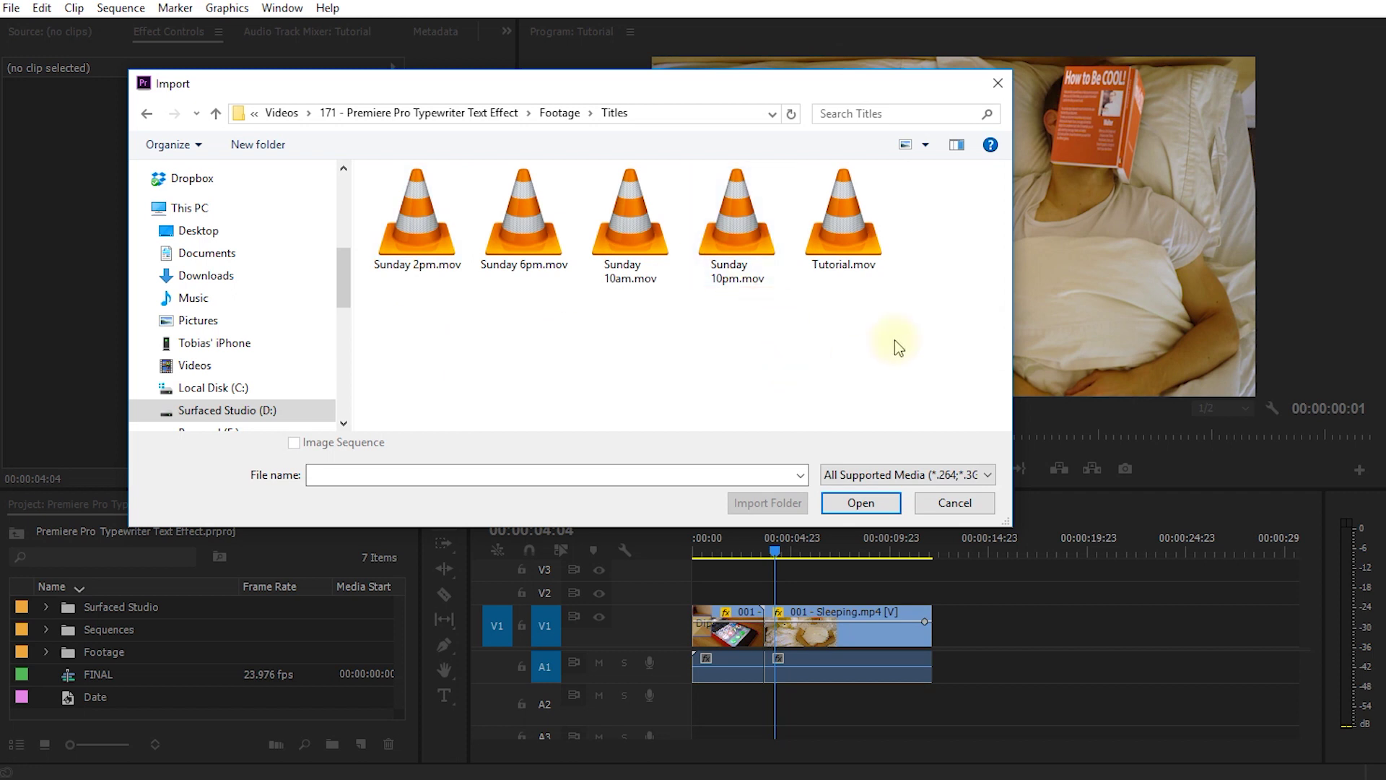
{"action": "left_click", "coordinate": [860, 261]}
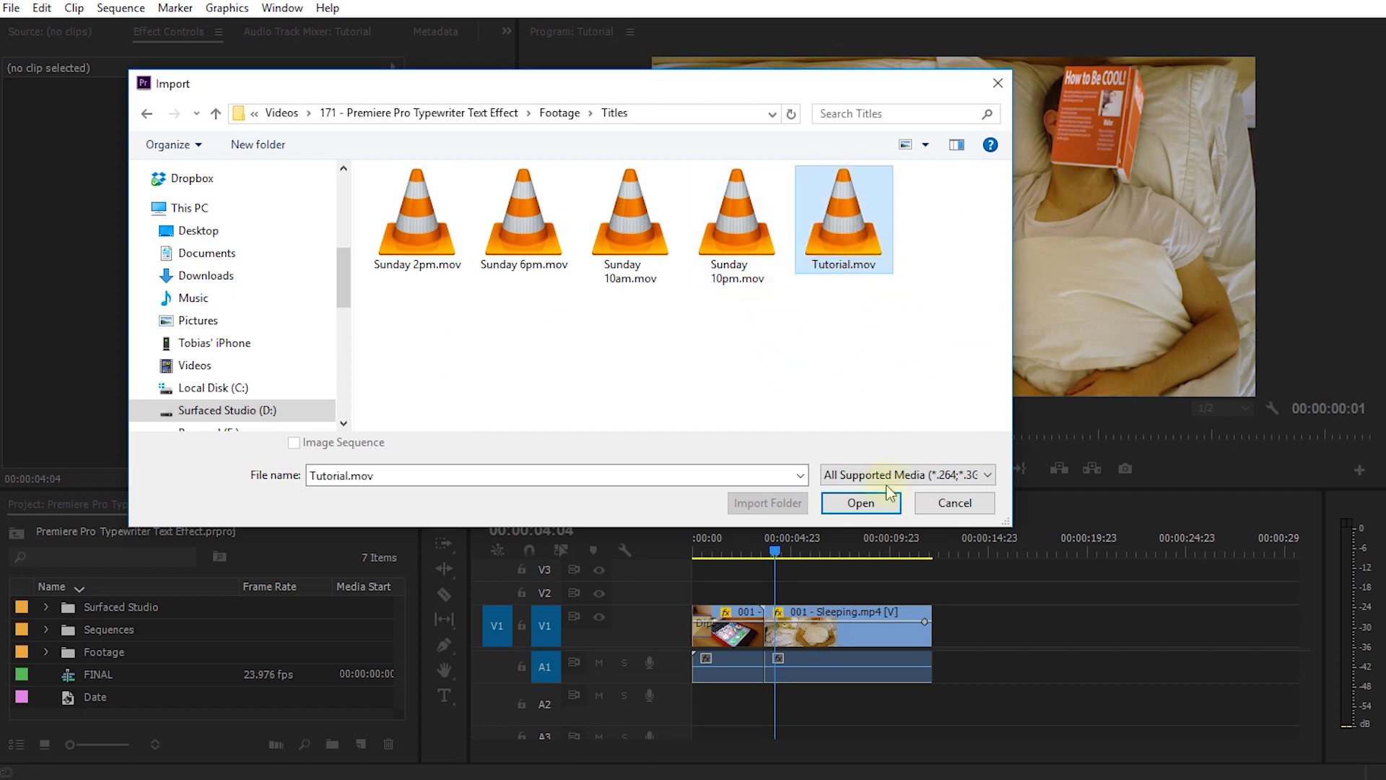
{"action": "left_click", "coordinate": [860, 503]}
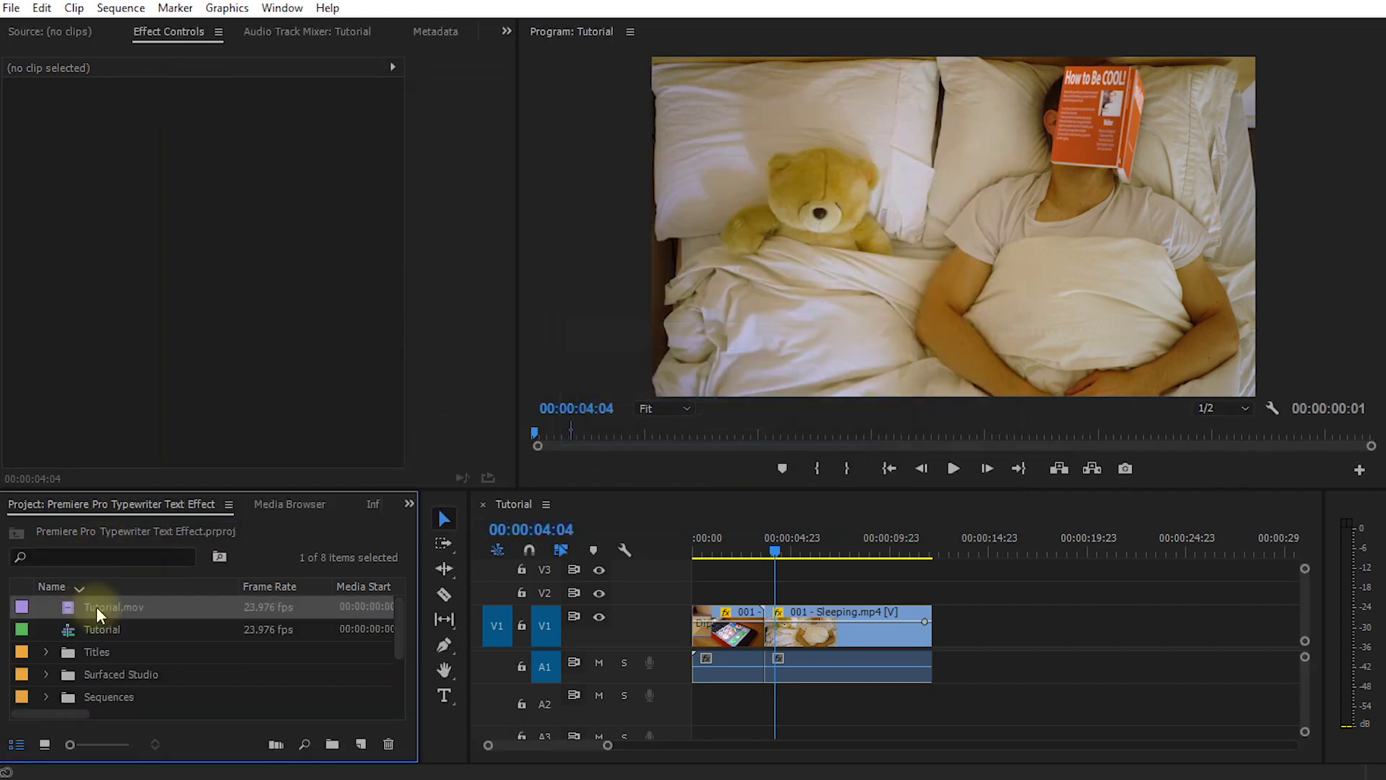
- Place Tutorial.mov on V2 above the sleeping clip and preview the overlaid title
{"action": "left_click_drag", "start_coordinate": [99, 614], "coordinate": [731, 549]}
{"action": "key", "text": "space"}
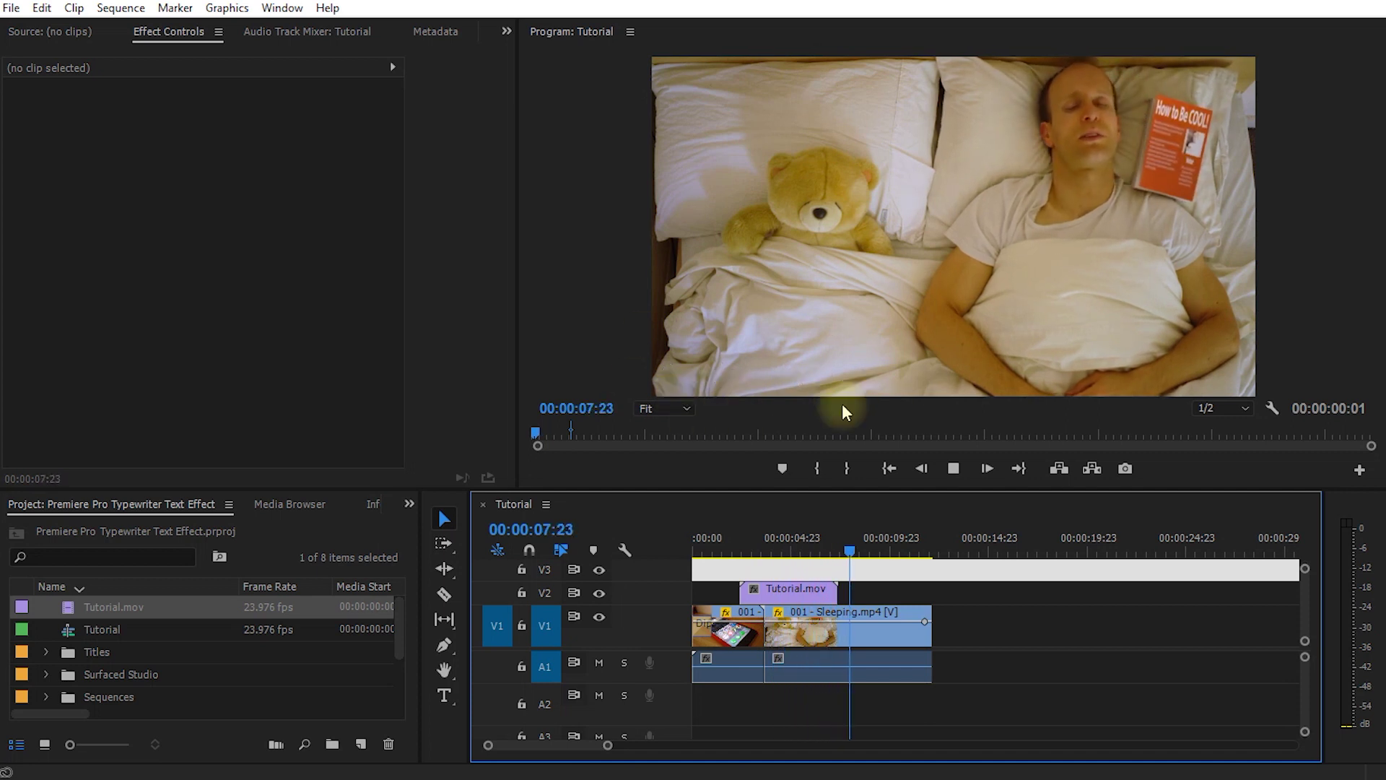
{"action": "key", "text": "space"}
{"action": "mouse_move", "coordinate": [854, 550]}
{"action": "left_mouse_down"}
{"action": "mouse_move", "coordinate": [806, 549]}
{"action": "mouse_move", "coordinate": [874, 552]}
{"action": "left_mouse_up"}
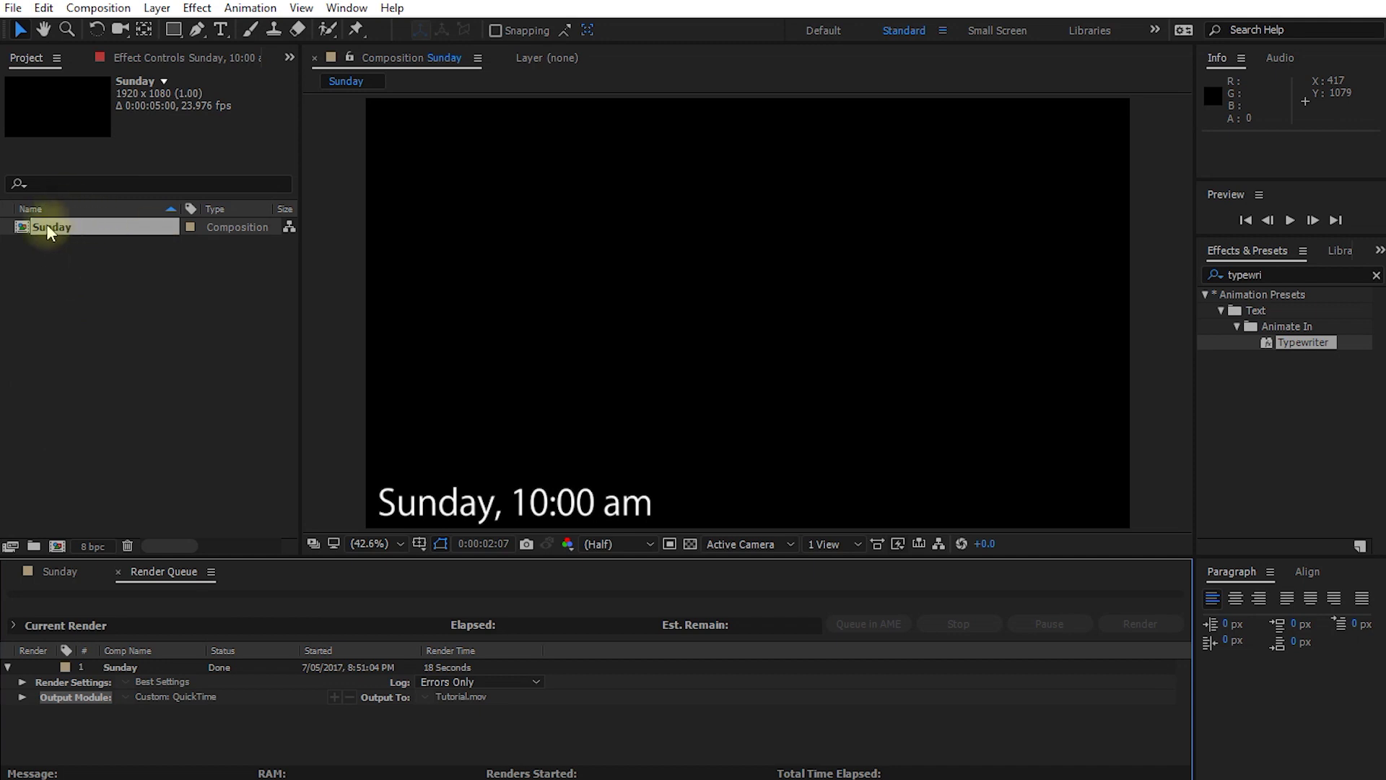
- Replace the title text with 'Monday, 9:00 am' using the Type tool
{"action": "left_click", "coordinate": [54, 572]}
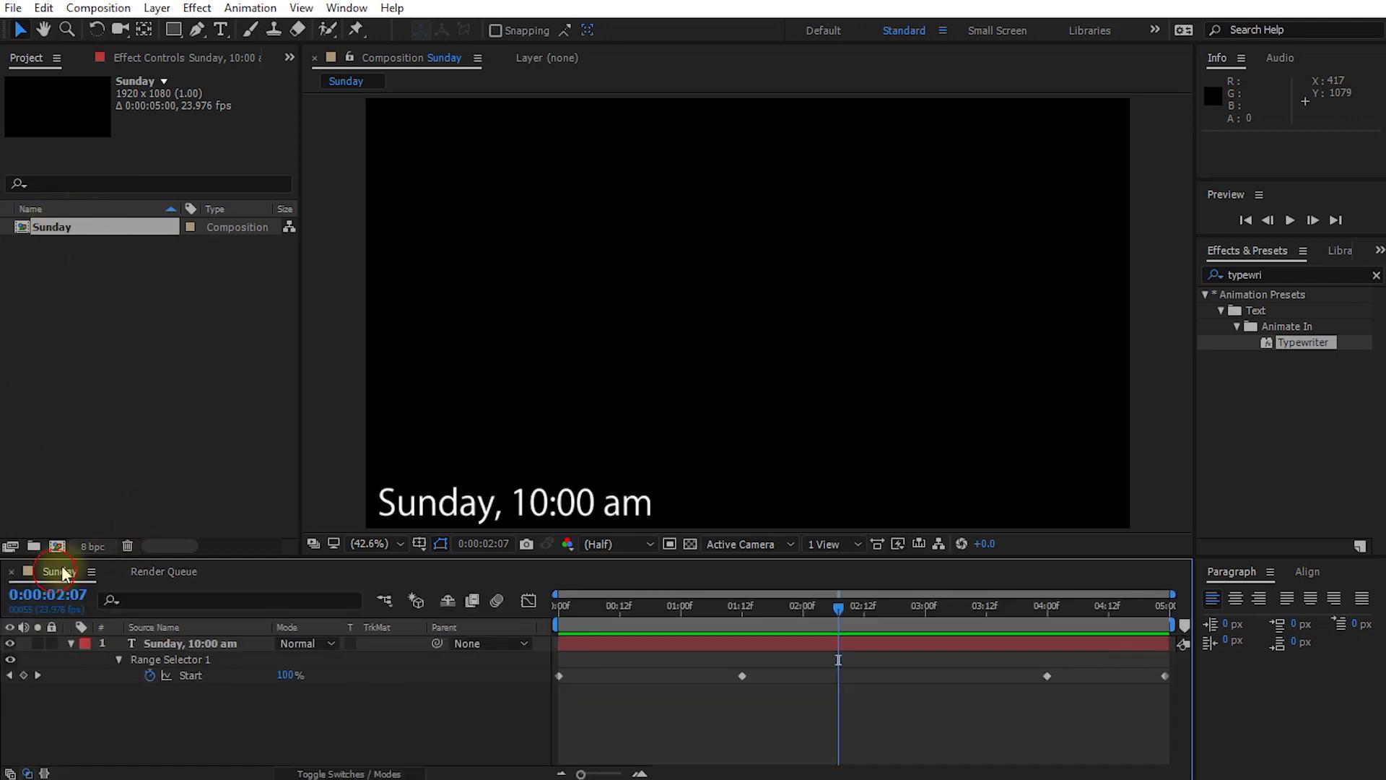
{"action": "left_click", "coordinate": [867, 610]}
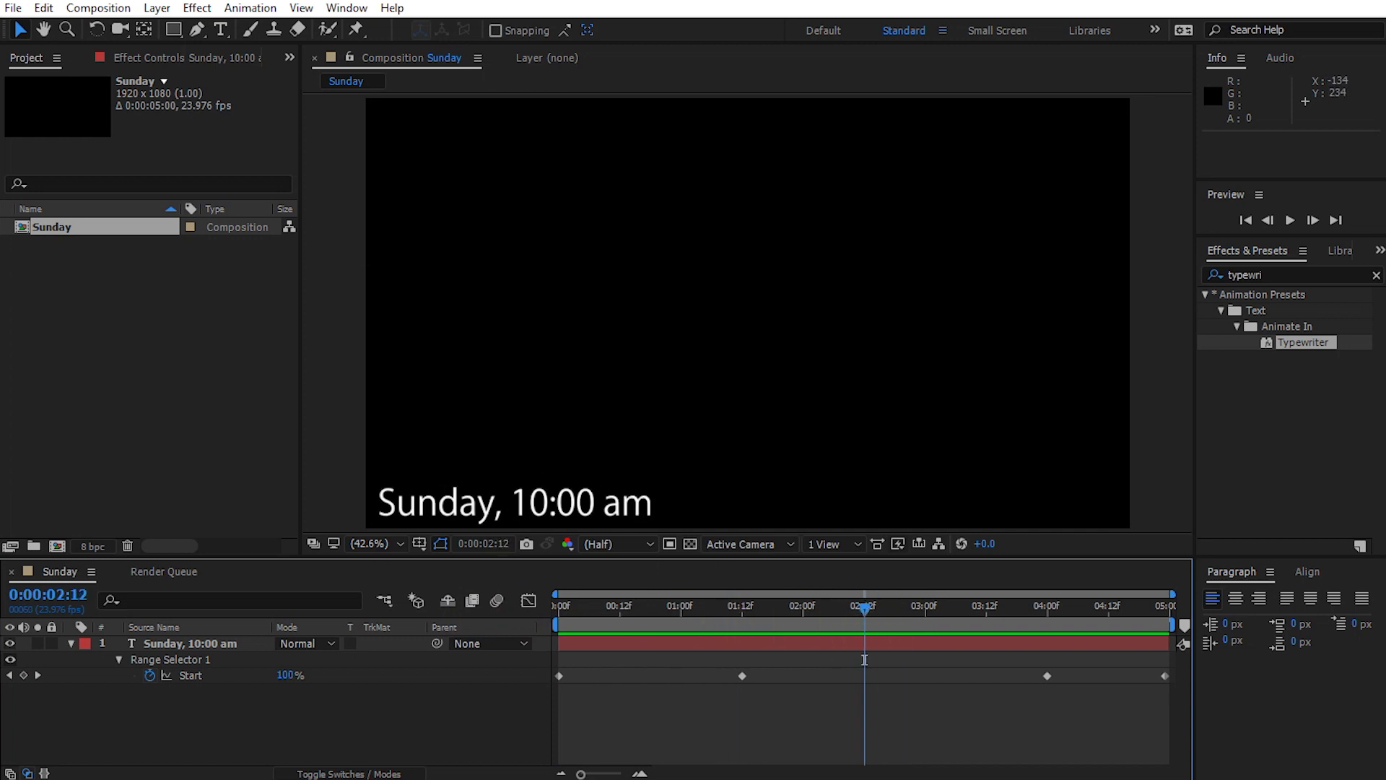
{"action": "left_click", "coordinate": [222, 31]}
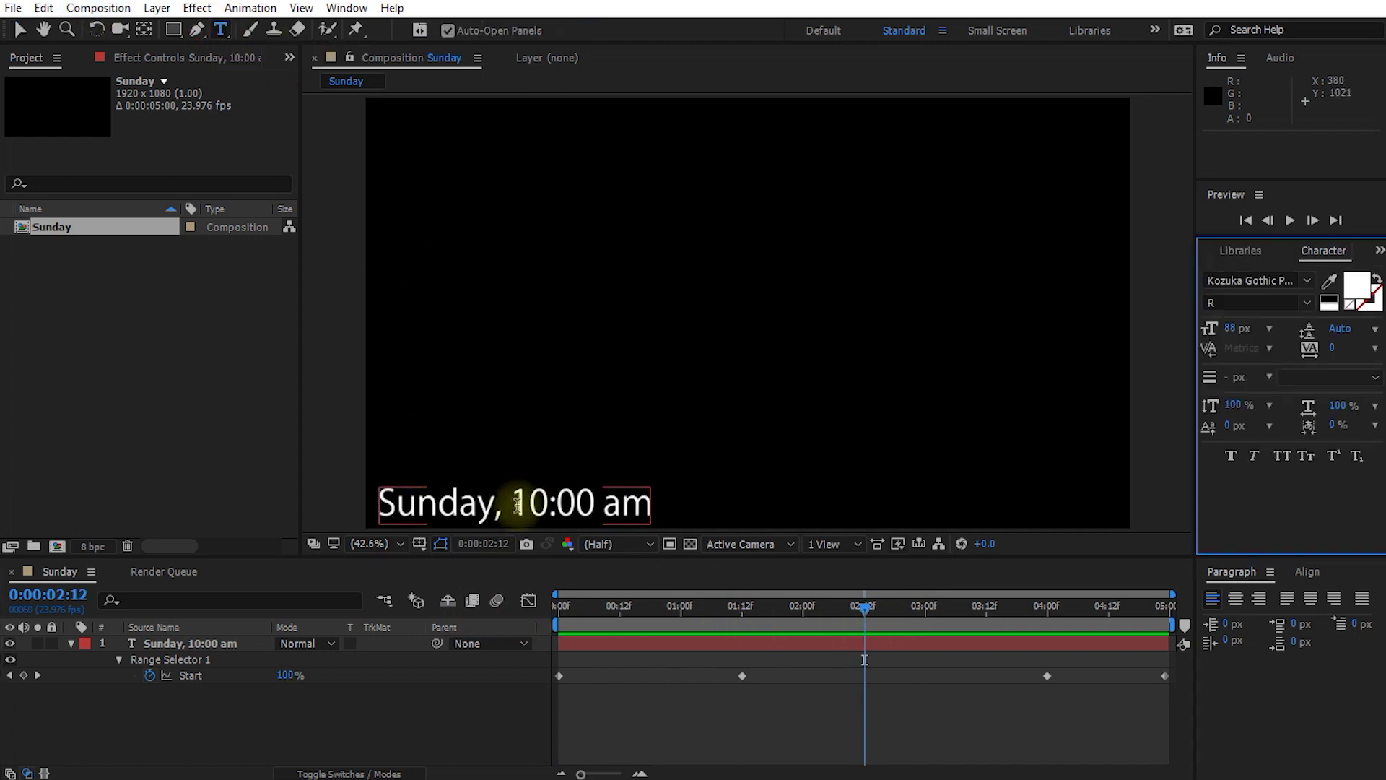
{"action": "left_click", "coordinate": [517, 504]}
{"action": "key", "text": "ctrl+a"}
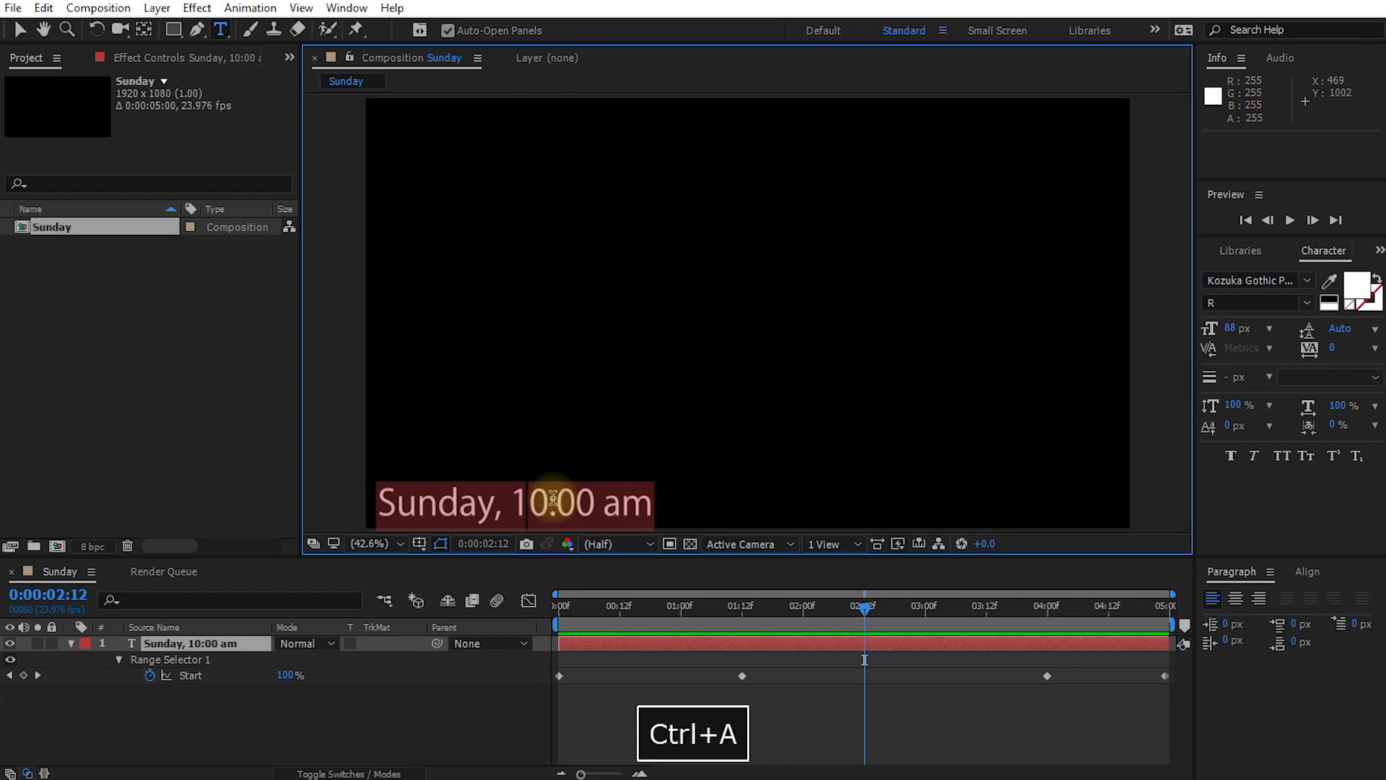
{"action": "type", "text": "Monday, "}
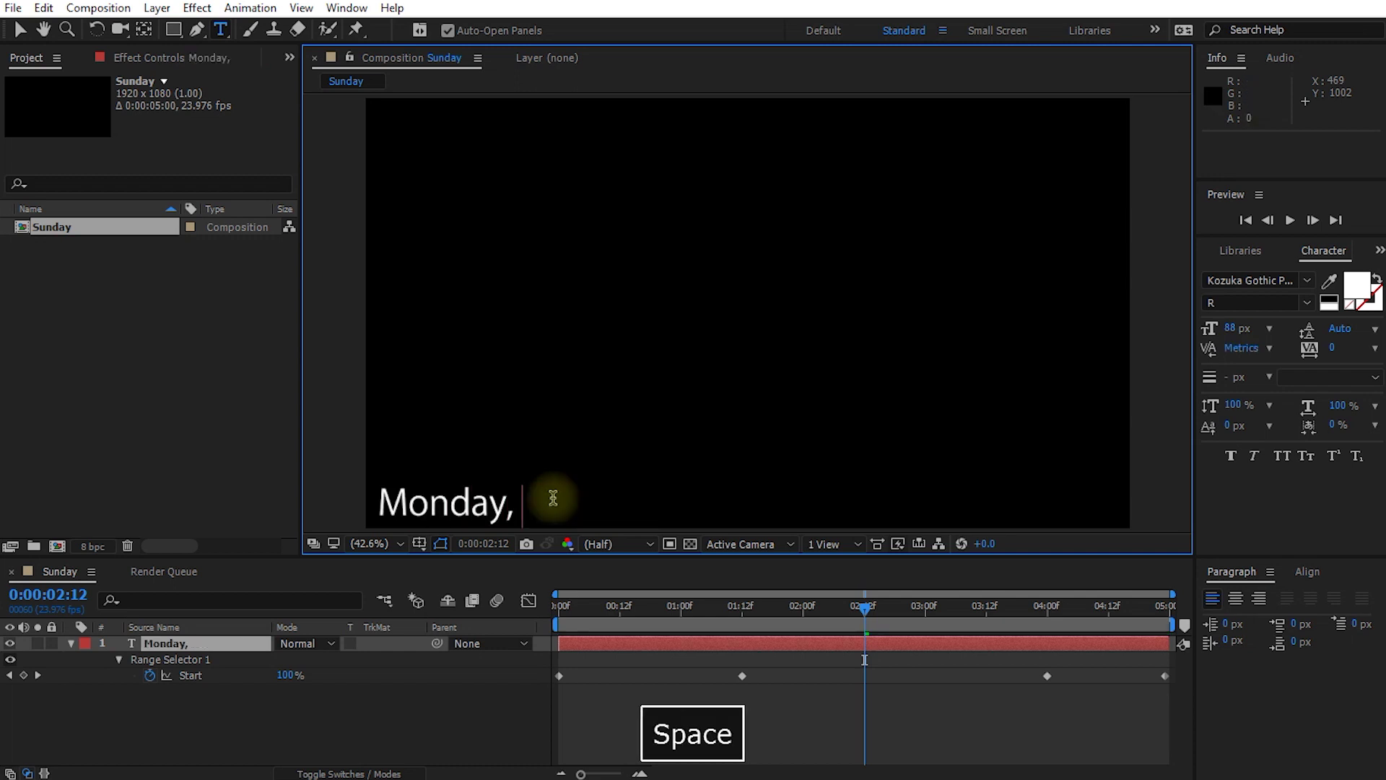
{"action": "type", "text": "9:00 am"}
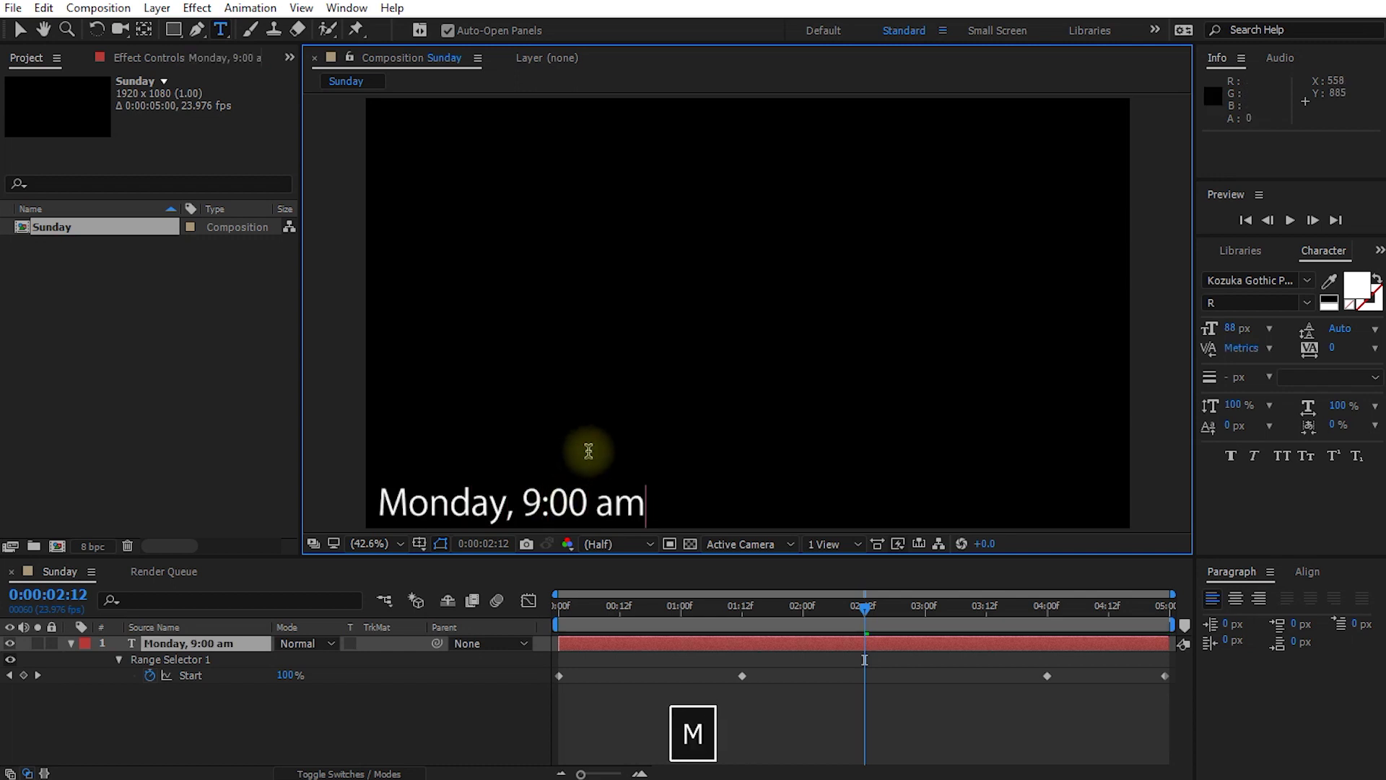
{"action": "left_click", "coordinate": [426, 725]}
- Check the new typing animation and add the composition to the Render Queue again
{"action": "left_click_drag", "start_coordinate": [728, 612], "coordinate": [756, 643]}
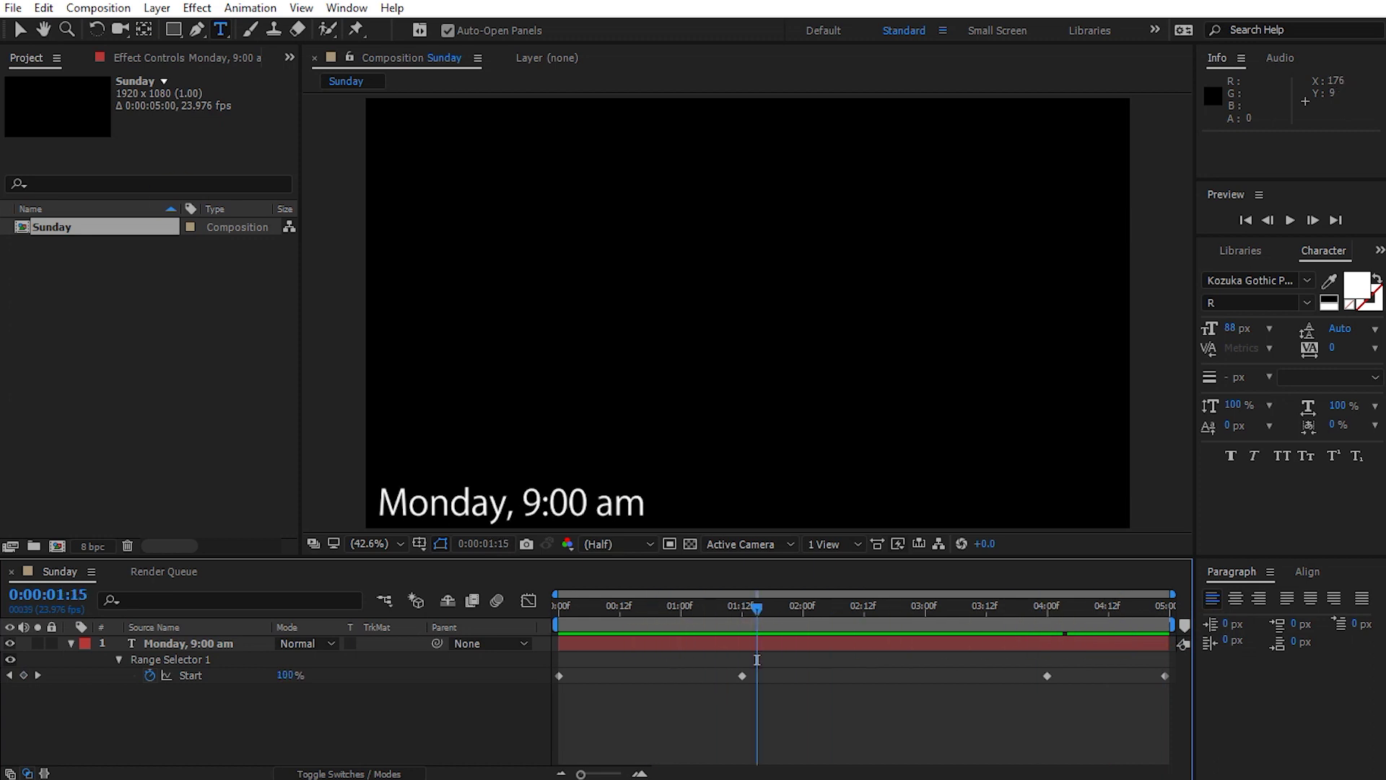
{"action": "left_click", "coordinate": [98, 7]}
{"action": "left_click", "coordinate": [163, 166]}
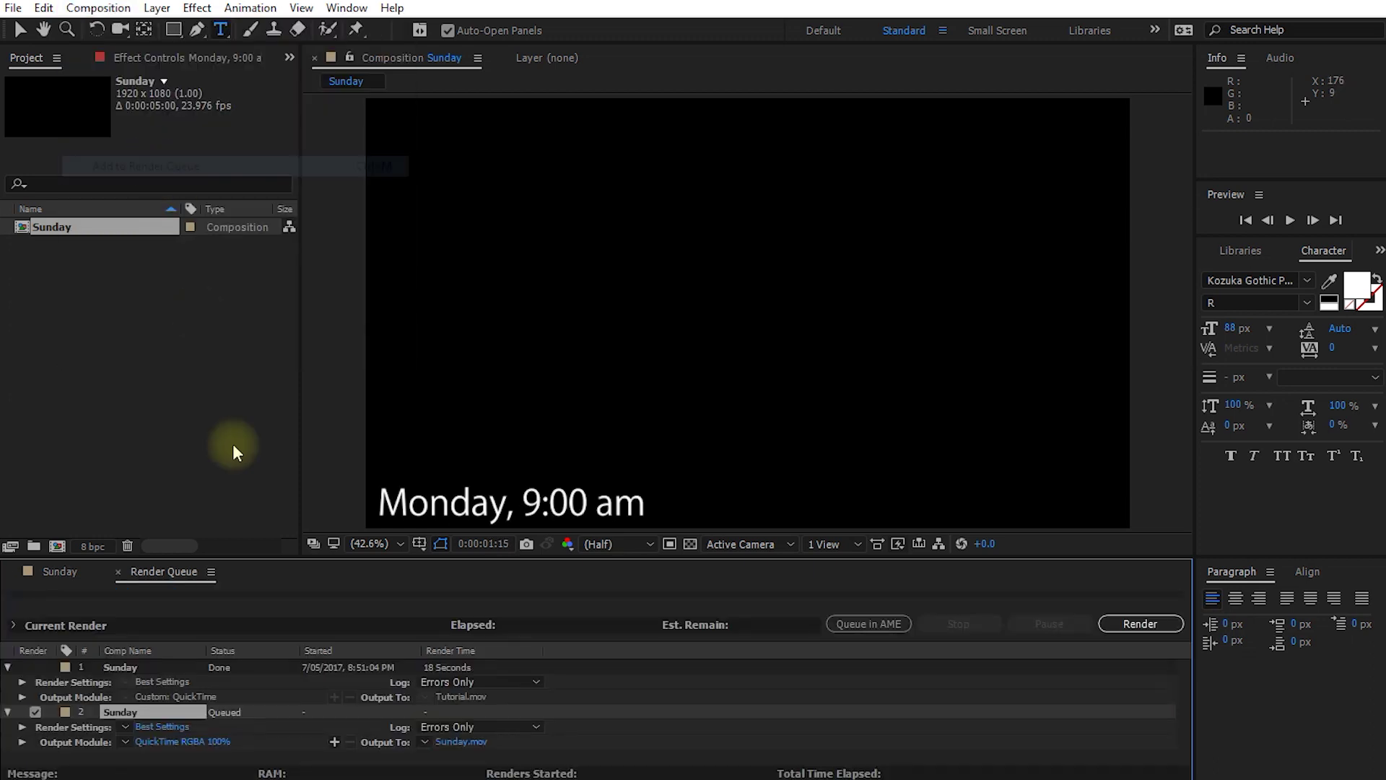